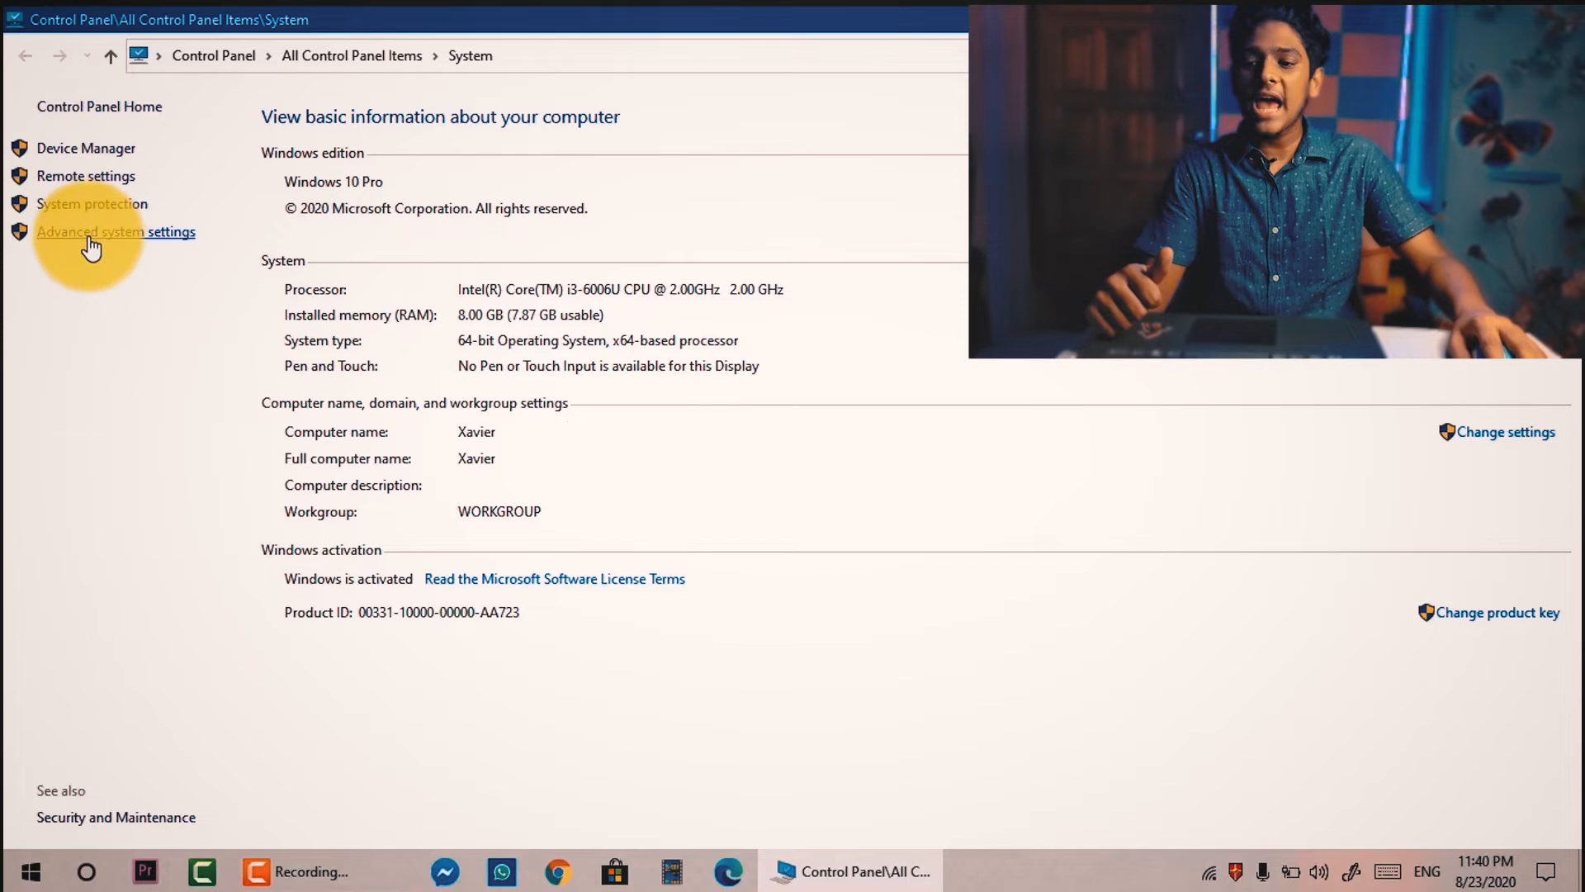
Open the performance options in the advanced system settings and adjust visual effects for best performance.
left_click(147, 234)
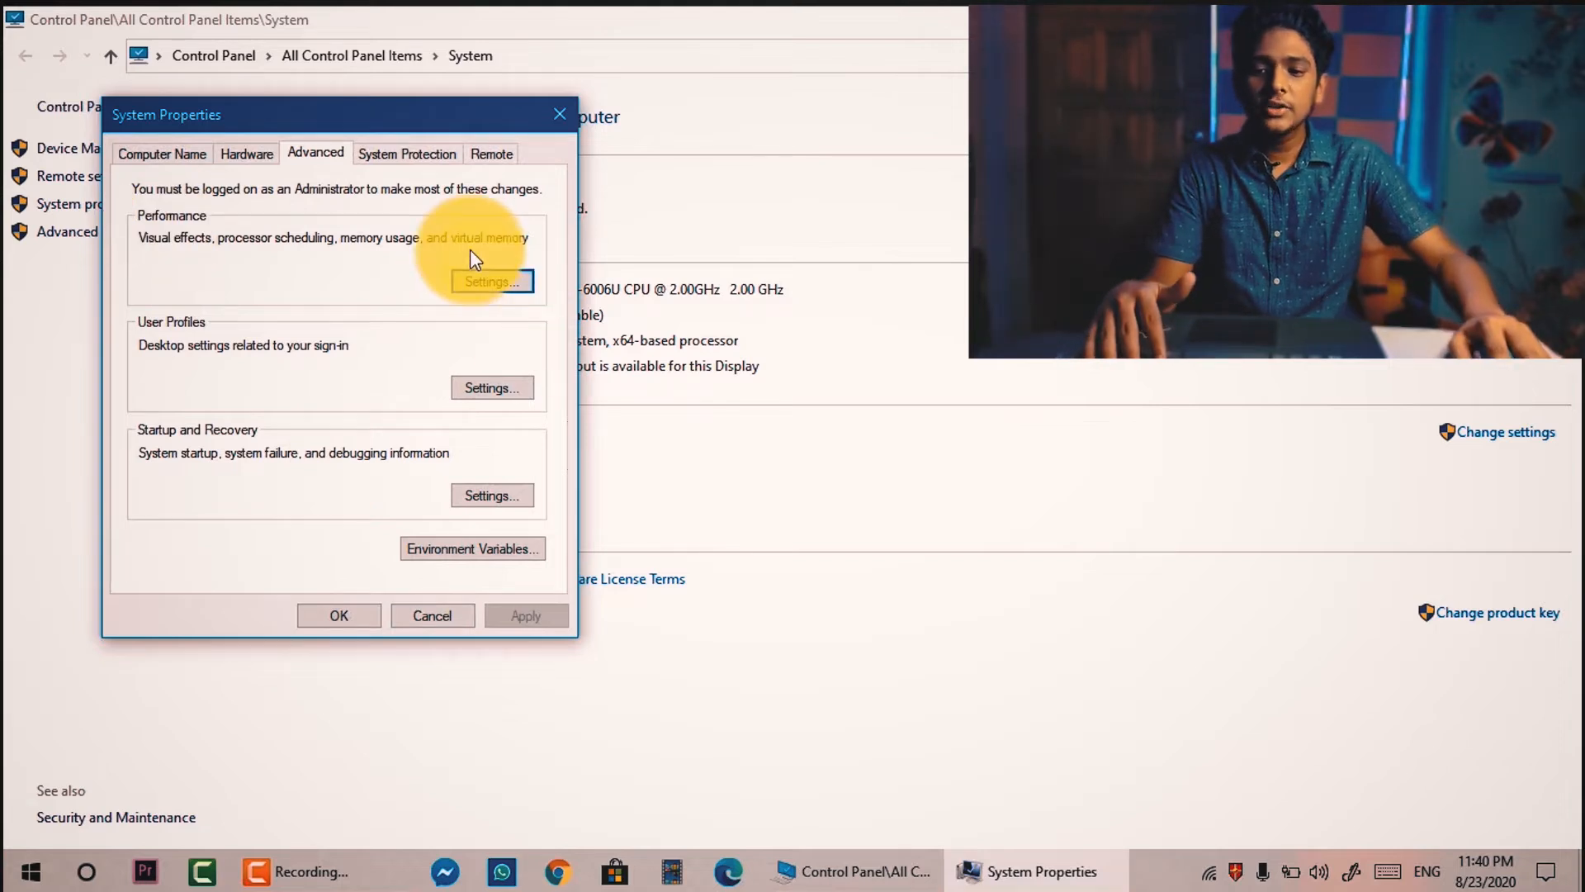
left_click(500, 284)
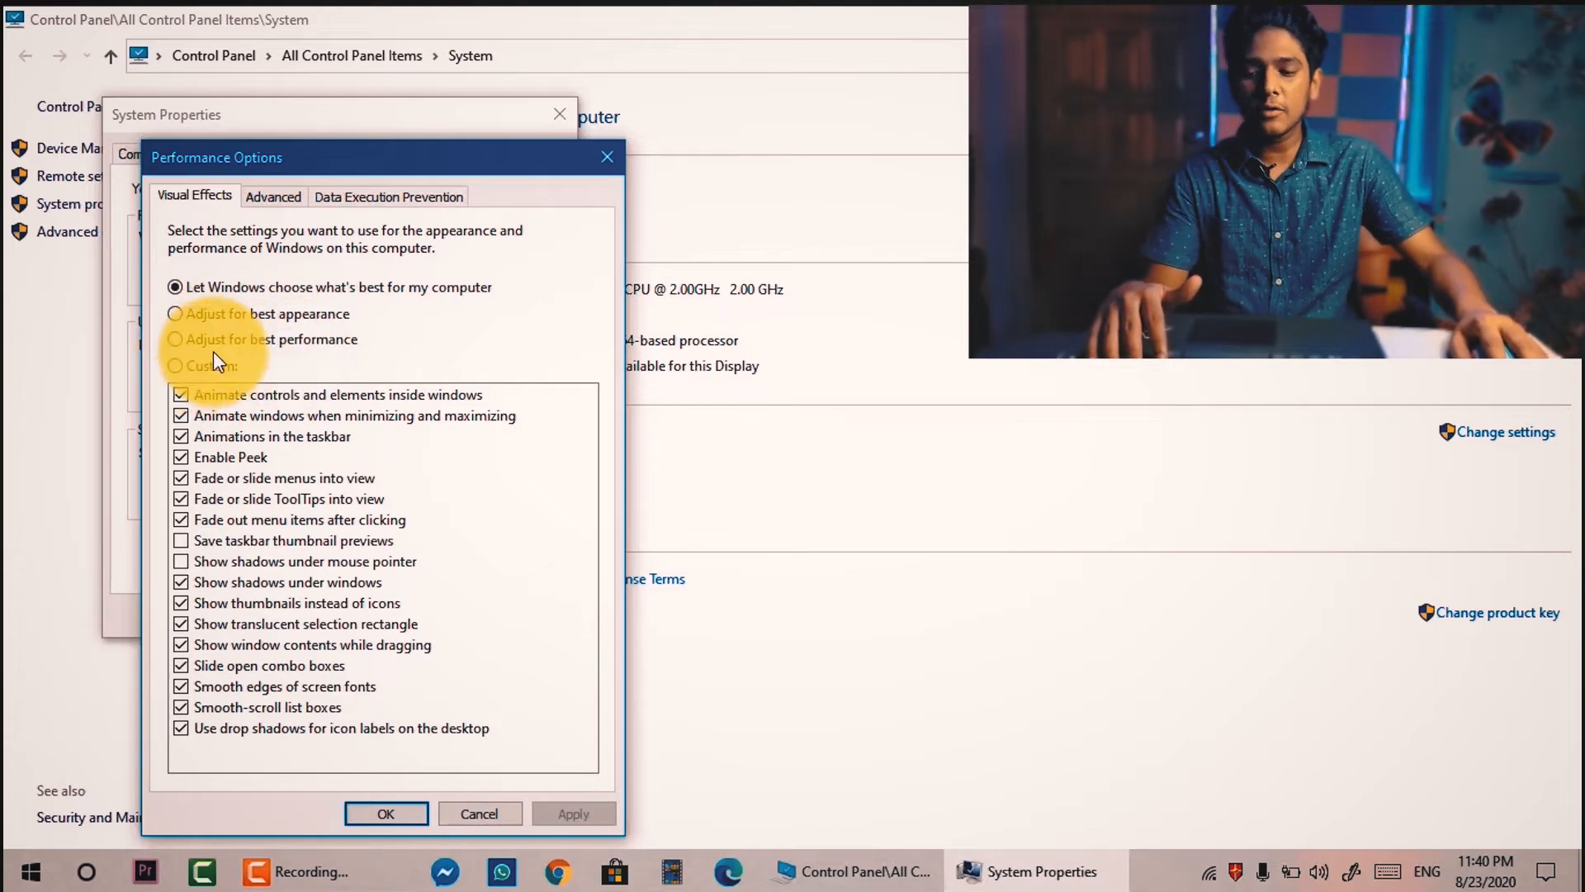
left_click(177, 341)
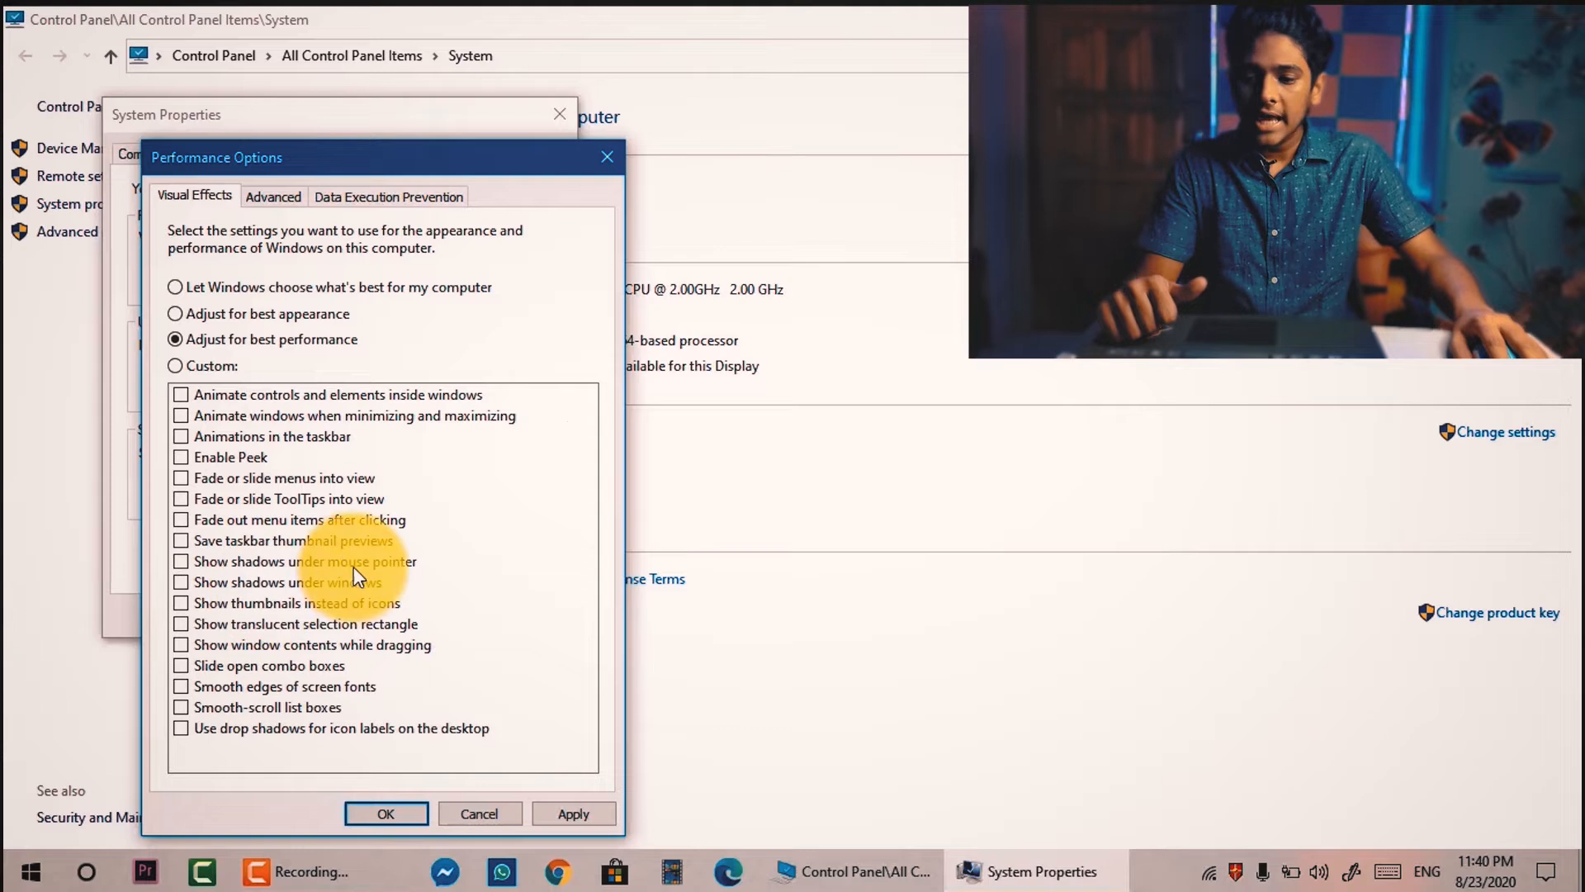
Enable shadows under the mouse pointer and smooth edges of screen fonts, then apply the visual effects and close System Properties.
left_click(181, 562)
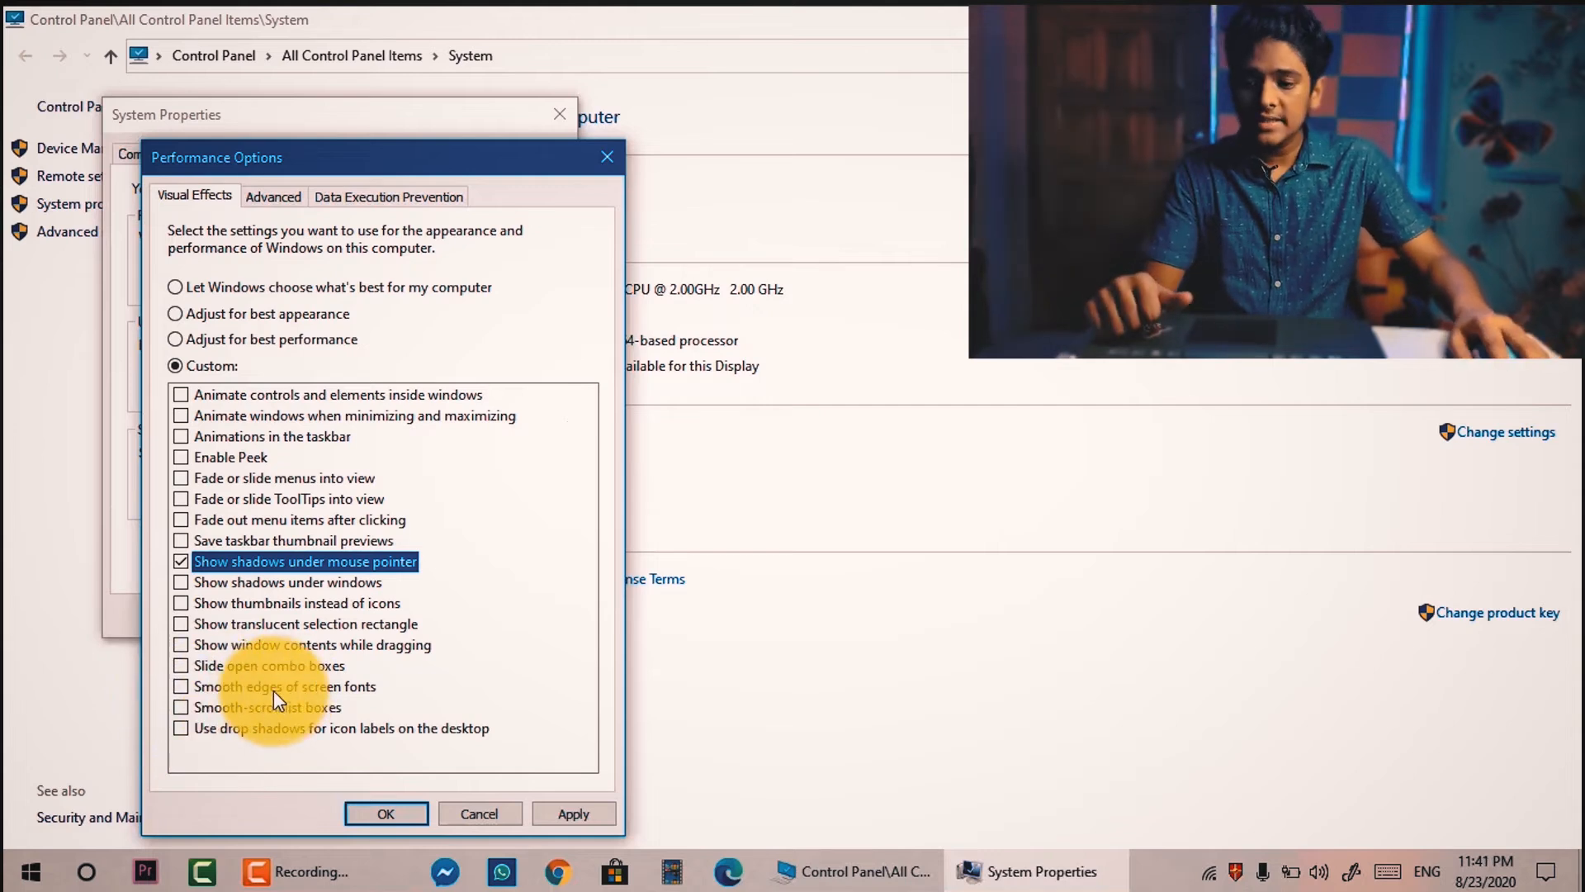
left_click(176, 687)
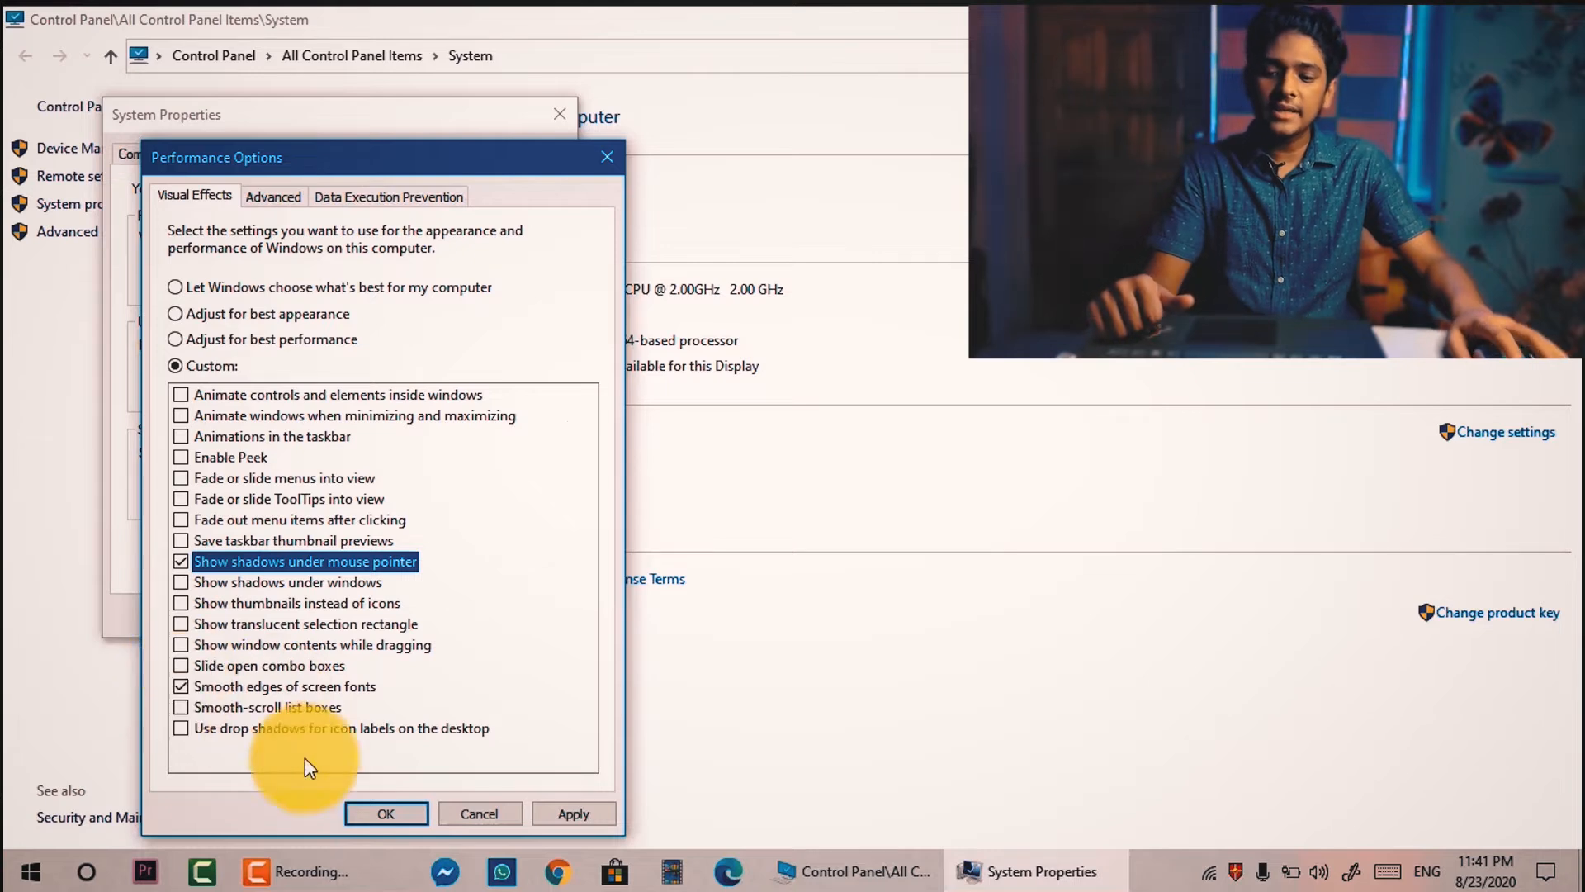
left_click(563, 816)
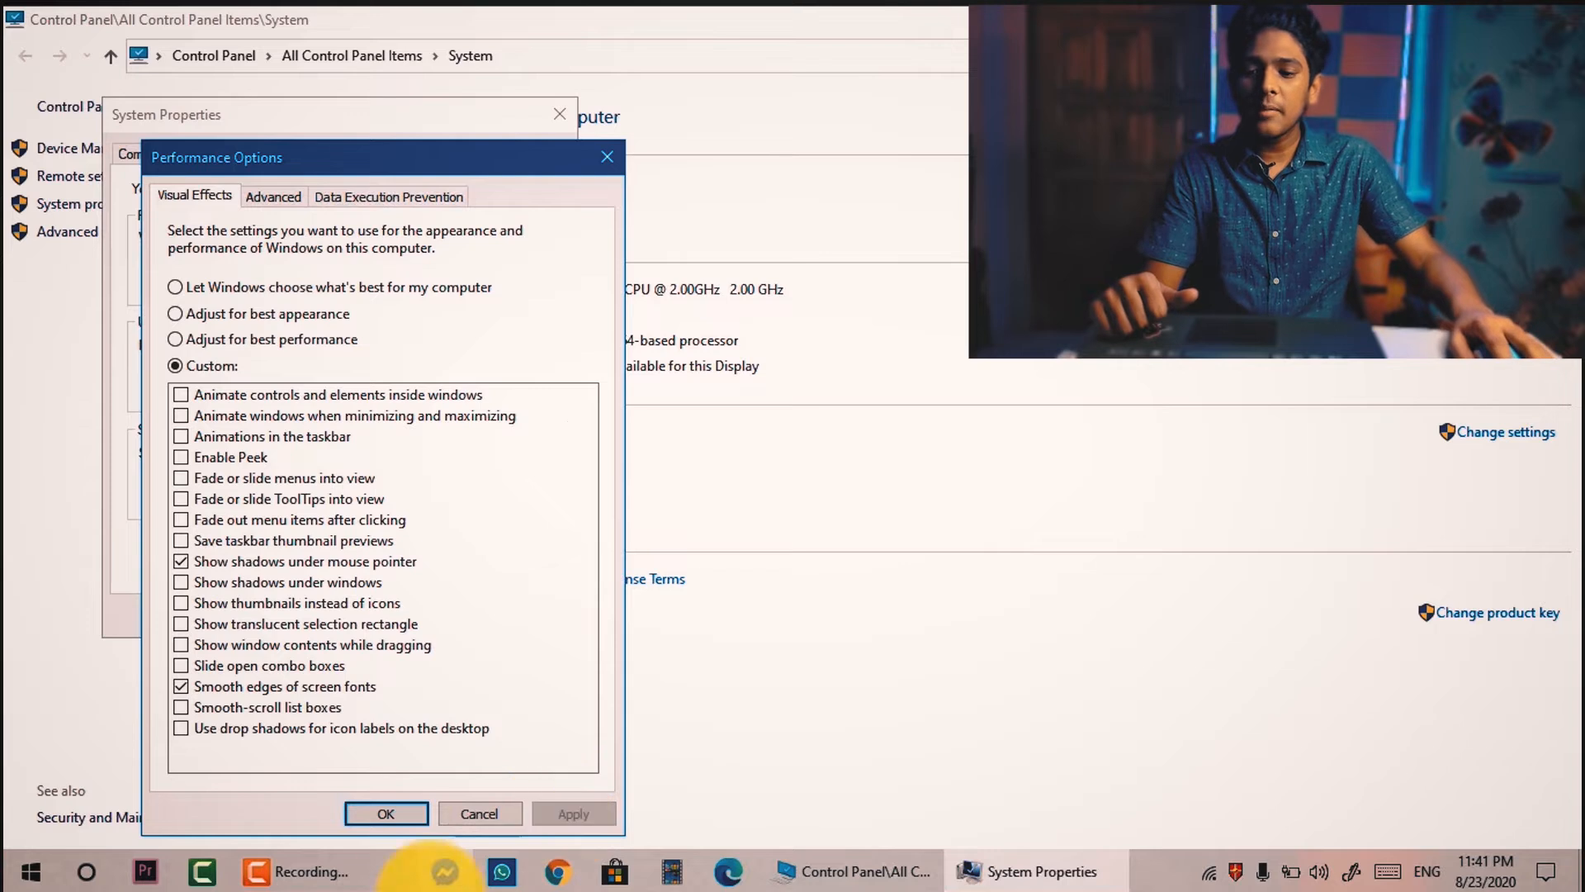
left_click(395, 813)
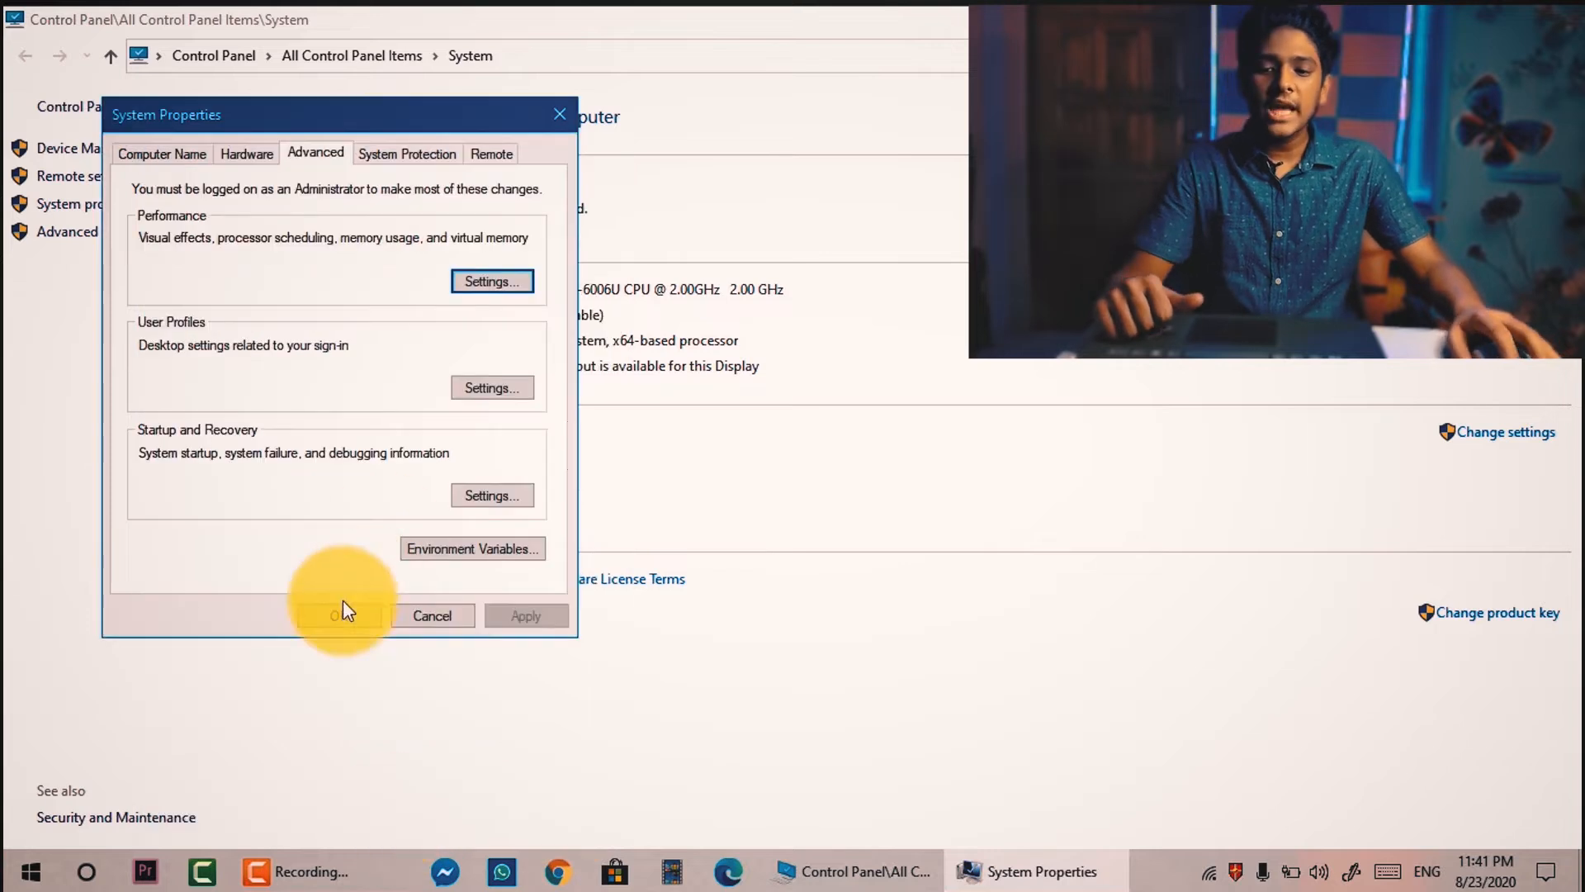
left_click(378, 611)
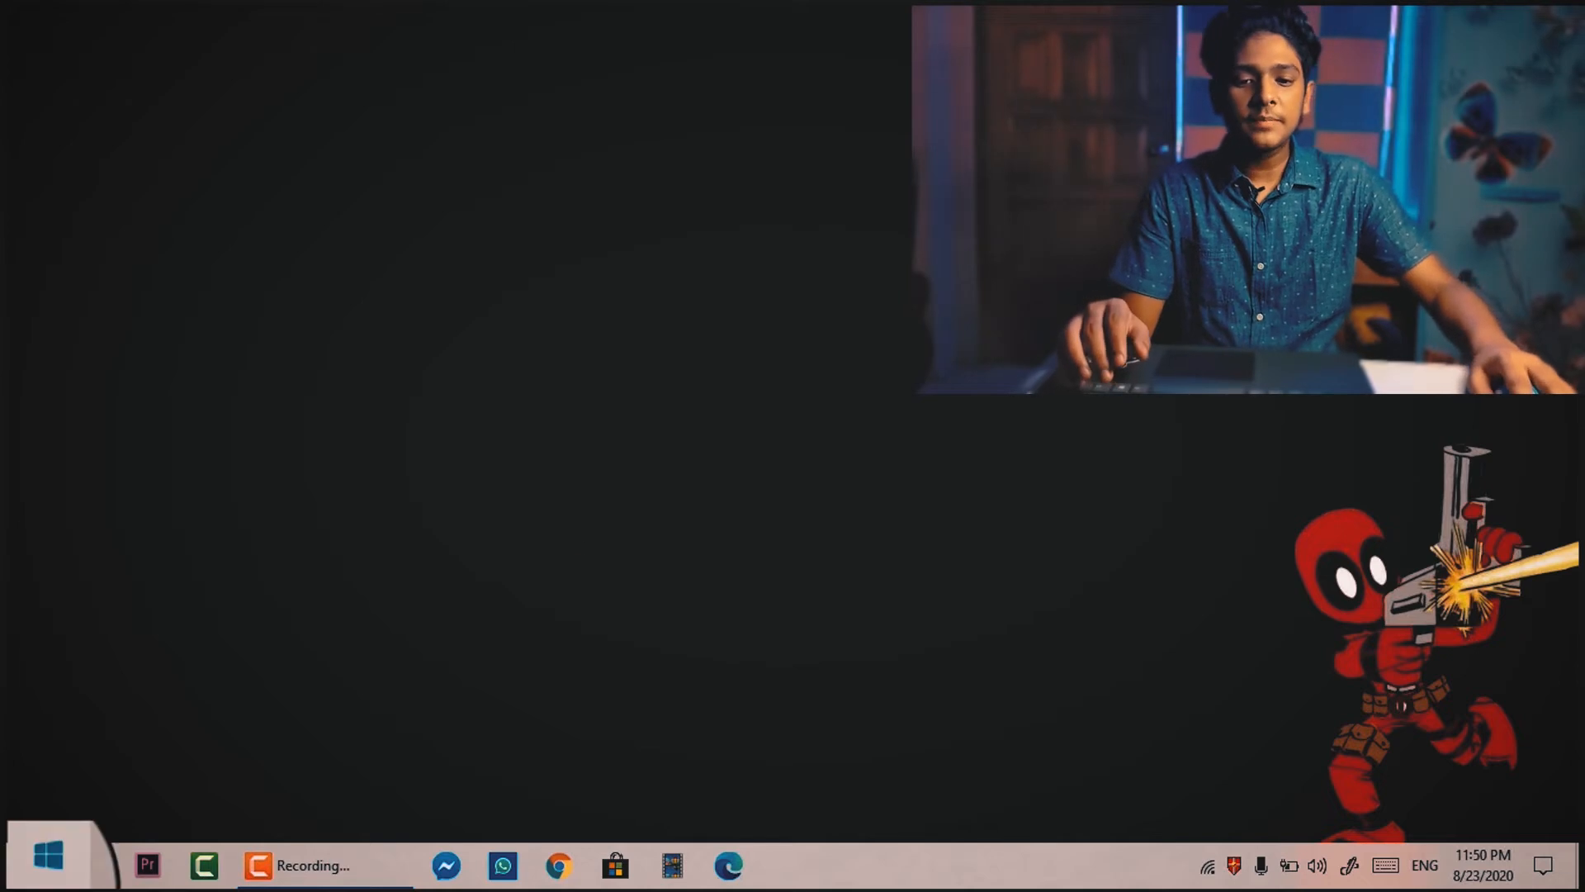
Open Power Options in Control Panel.
left_click(33, 865)
type("con")
key("Return")
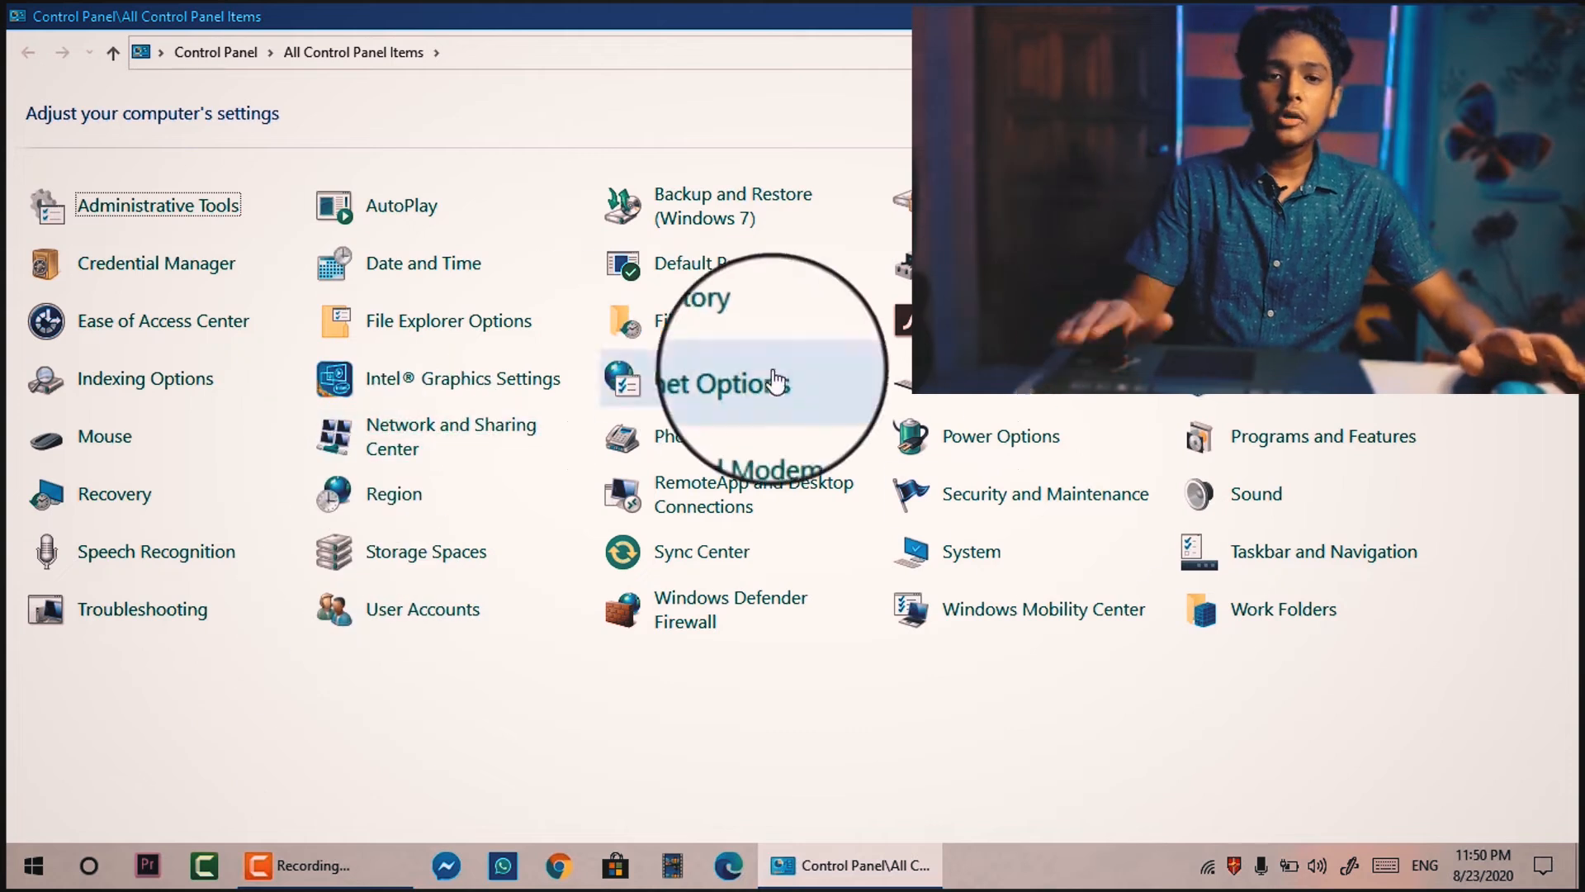
left_click(1004, 443)
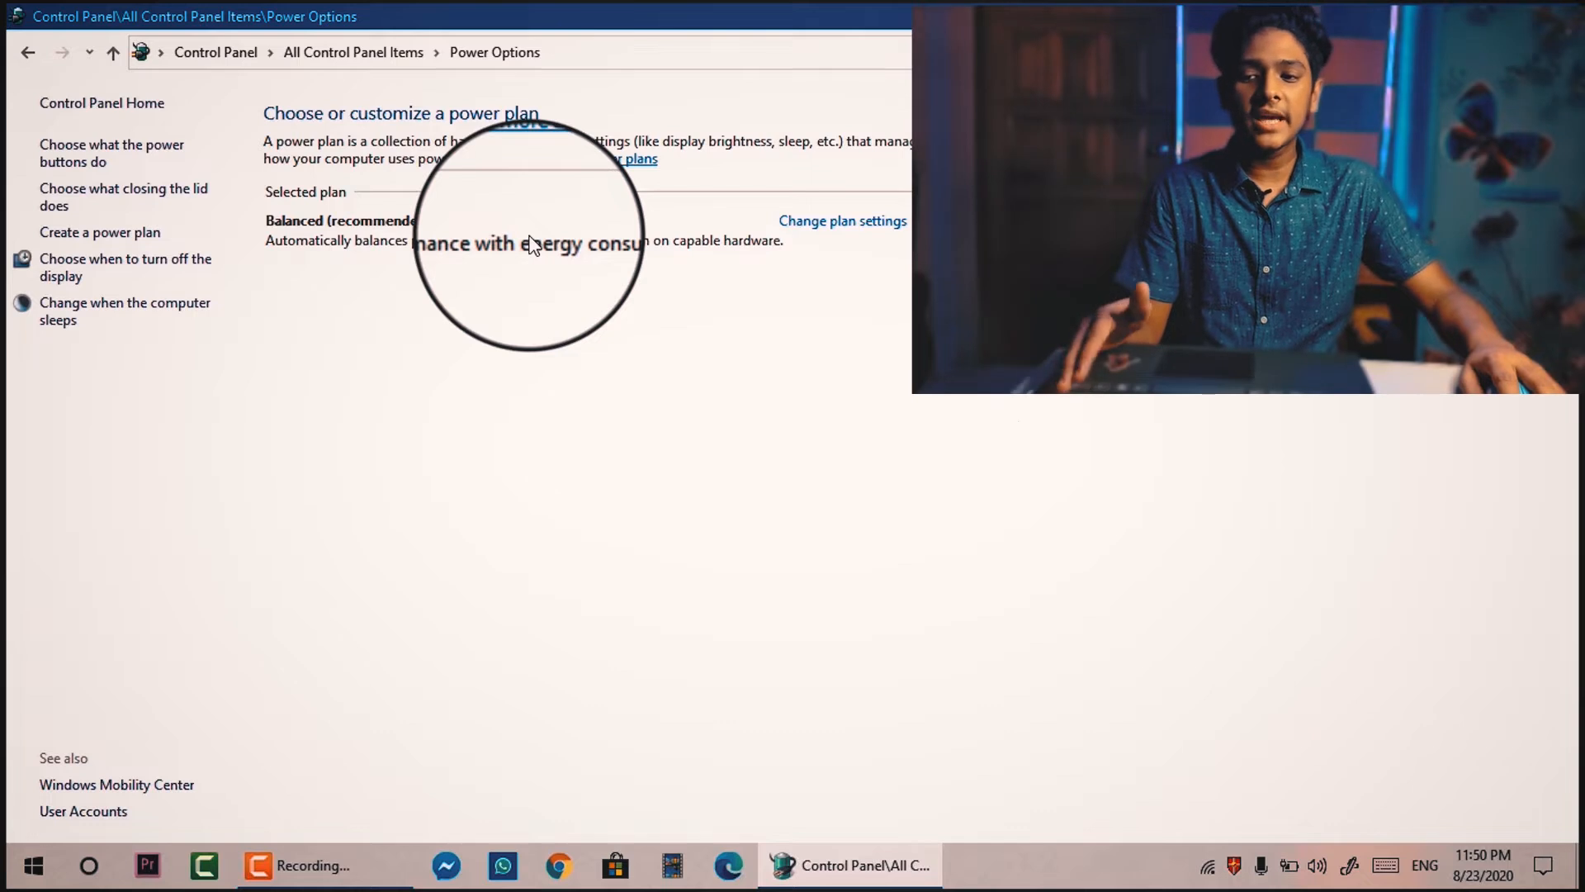
Start a new power plan based on High performance, keeping the name My Custom Plan 1.
left_click(113, 239)
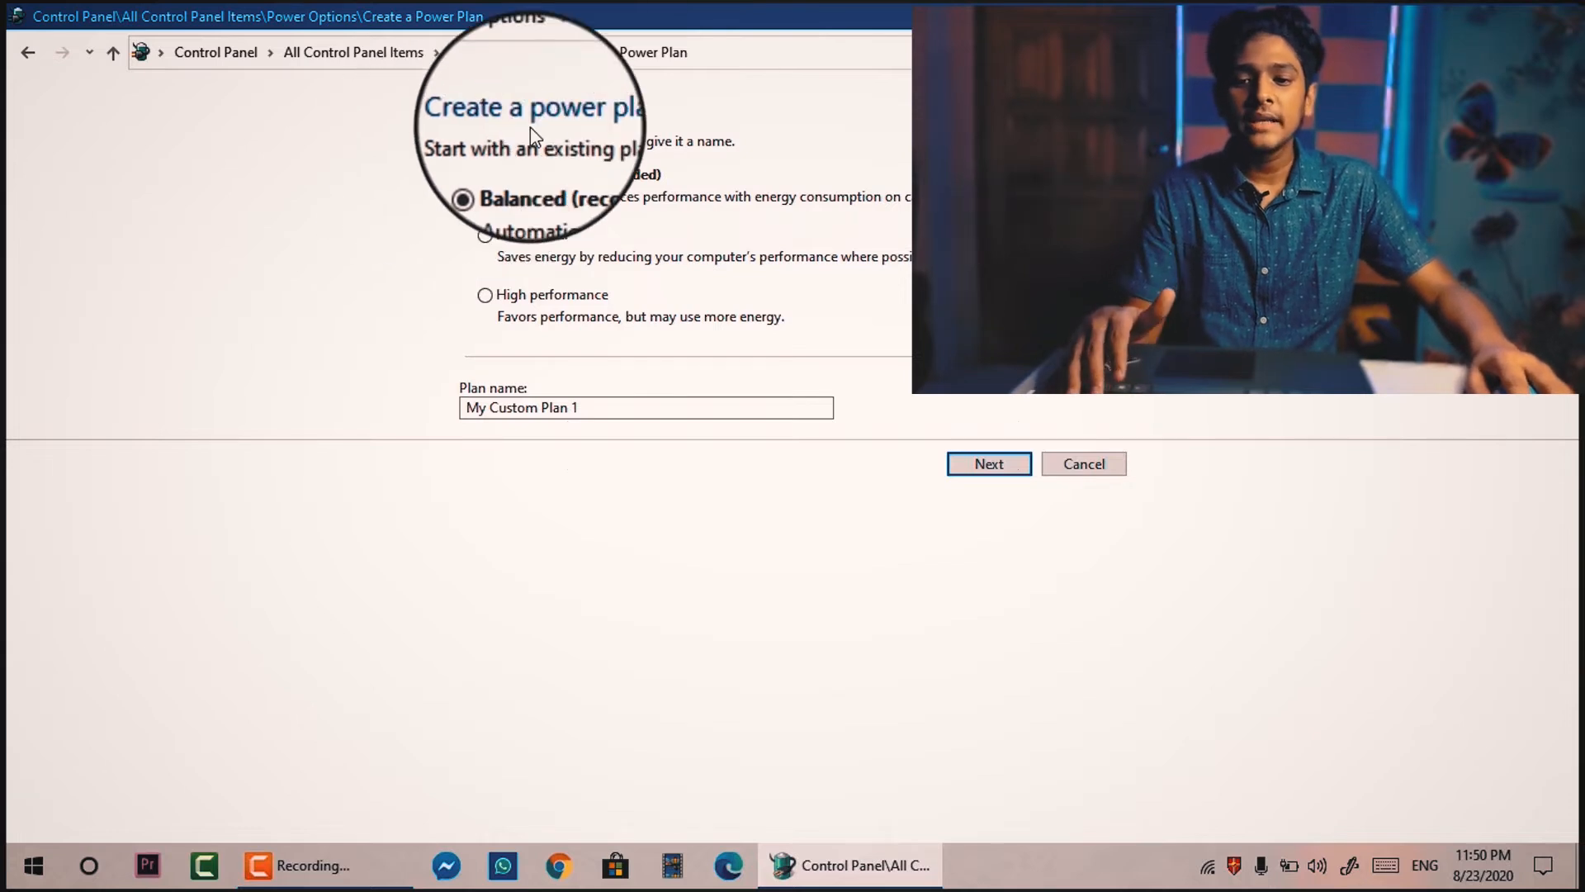
left_click(486, 296)
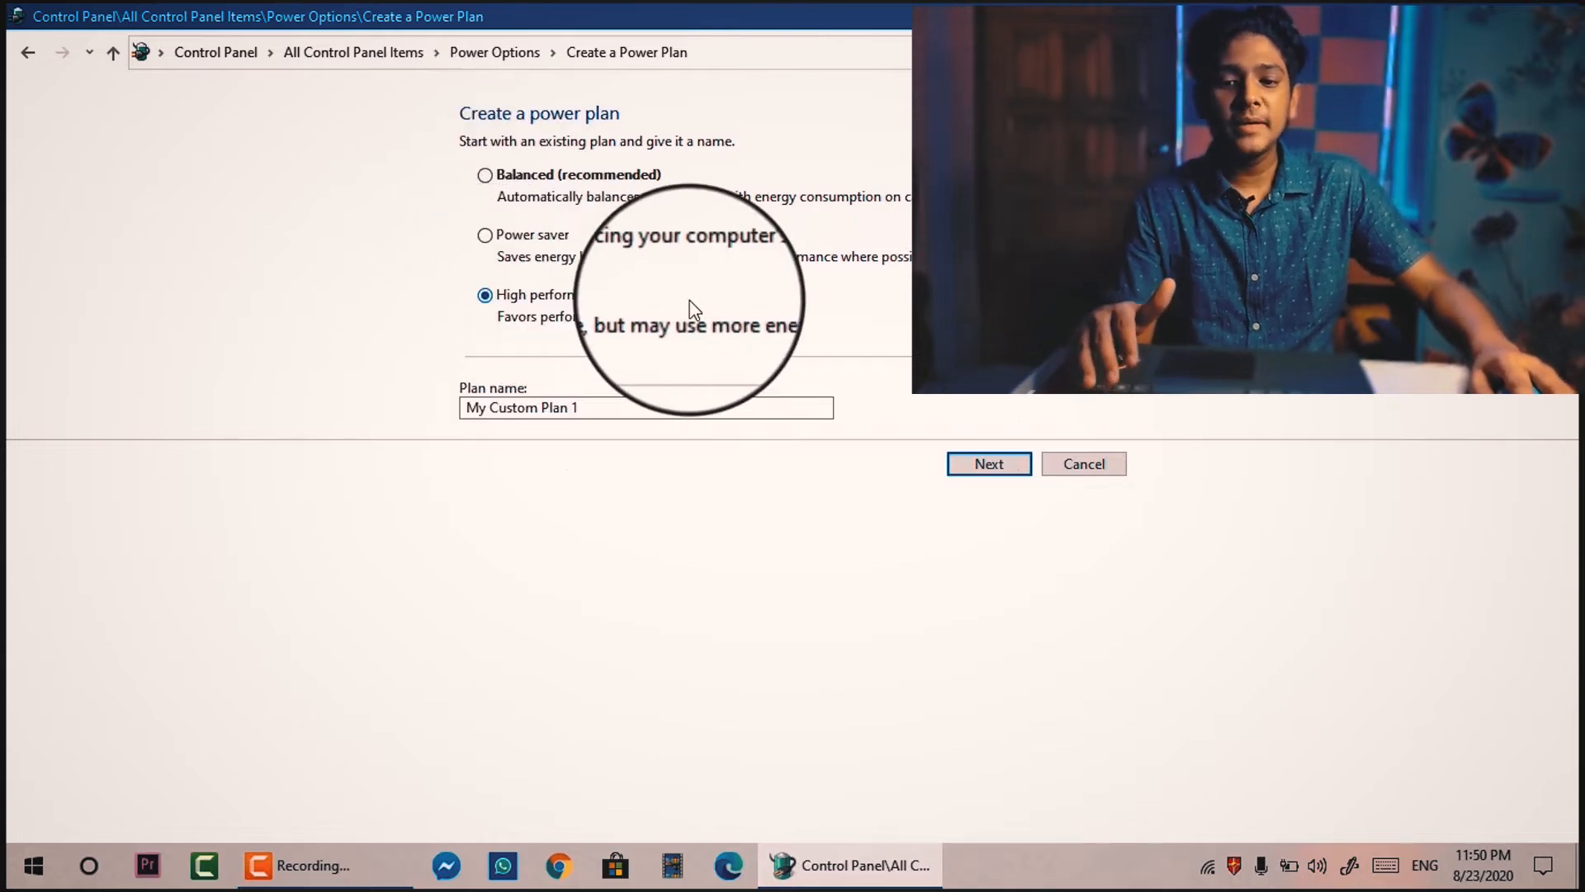
left_click(984, 467)
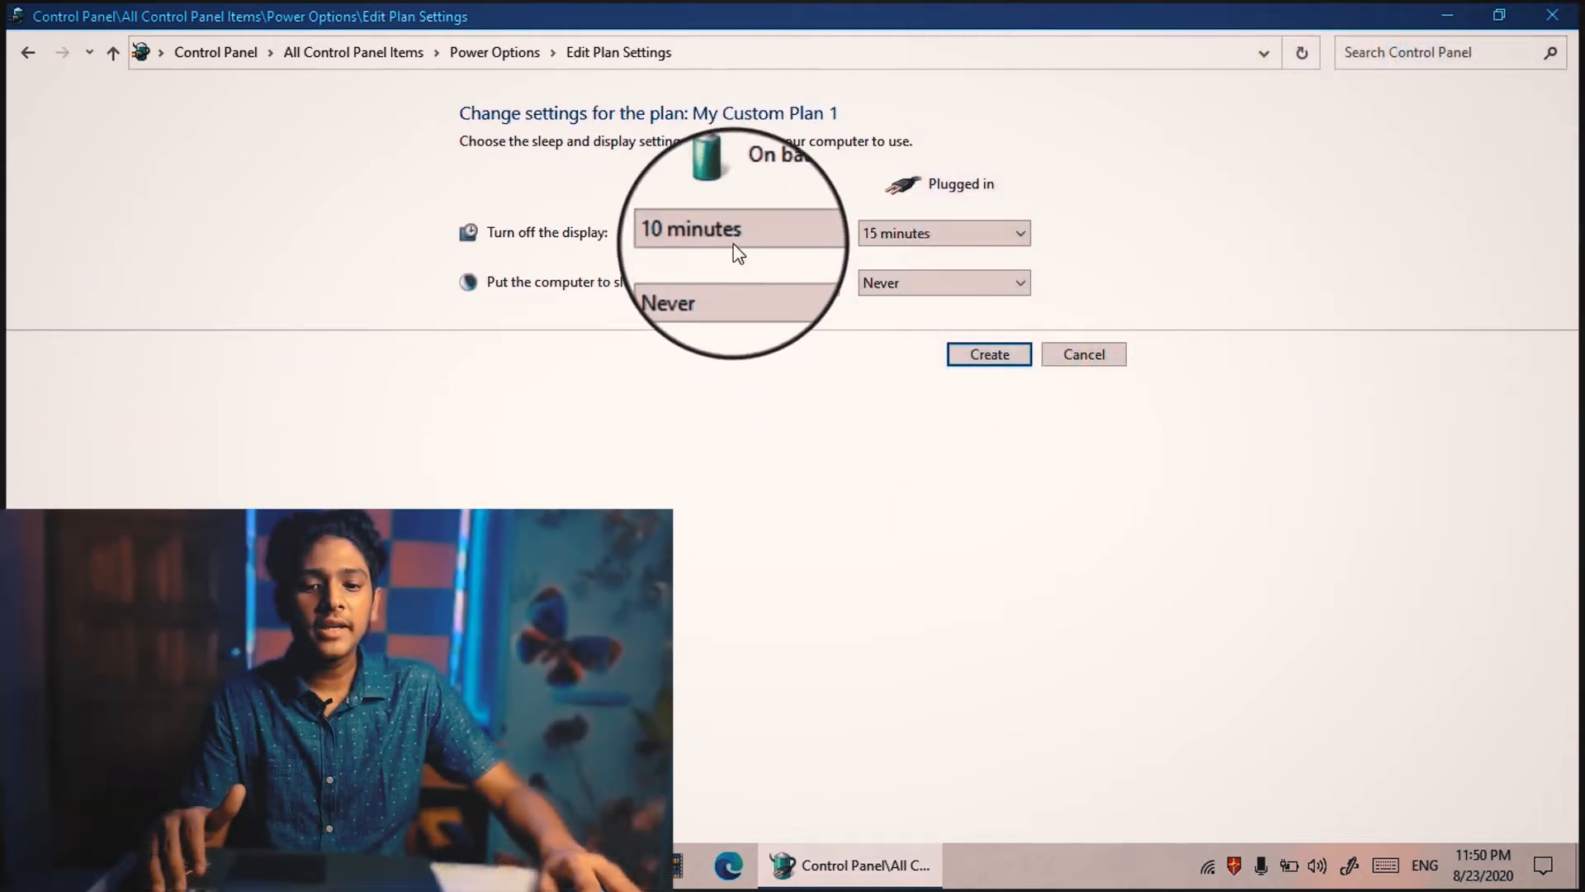
Set the plugged-in display turn-off time to Never and create the power plan.
left_click(736, 234)
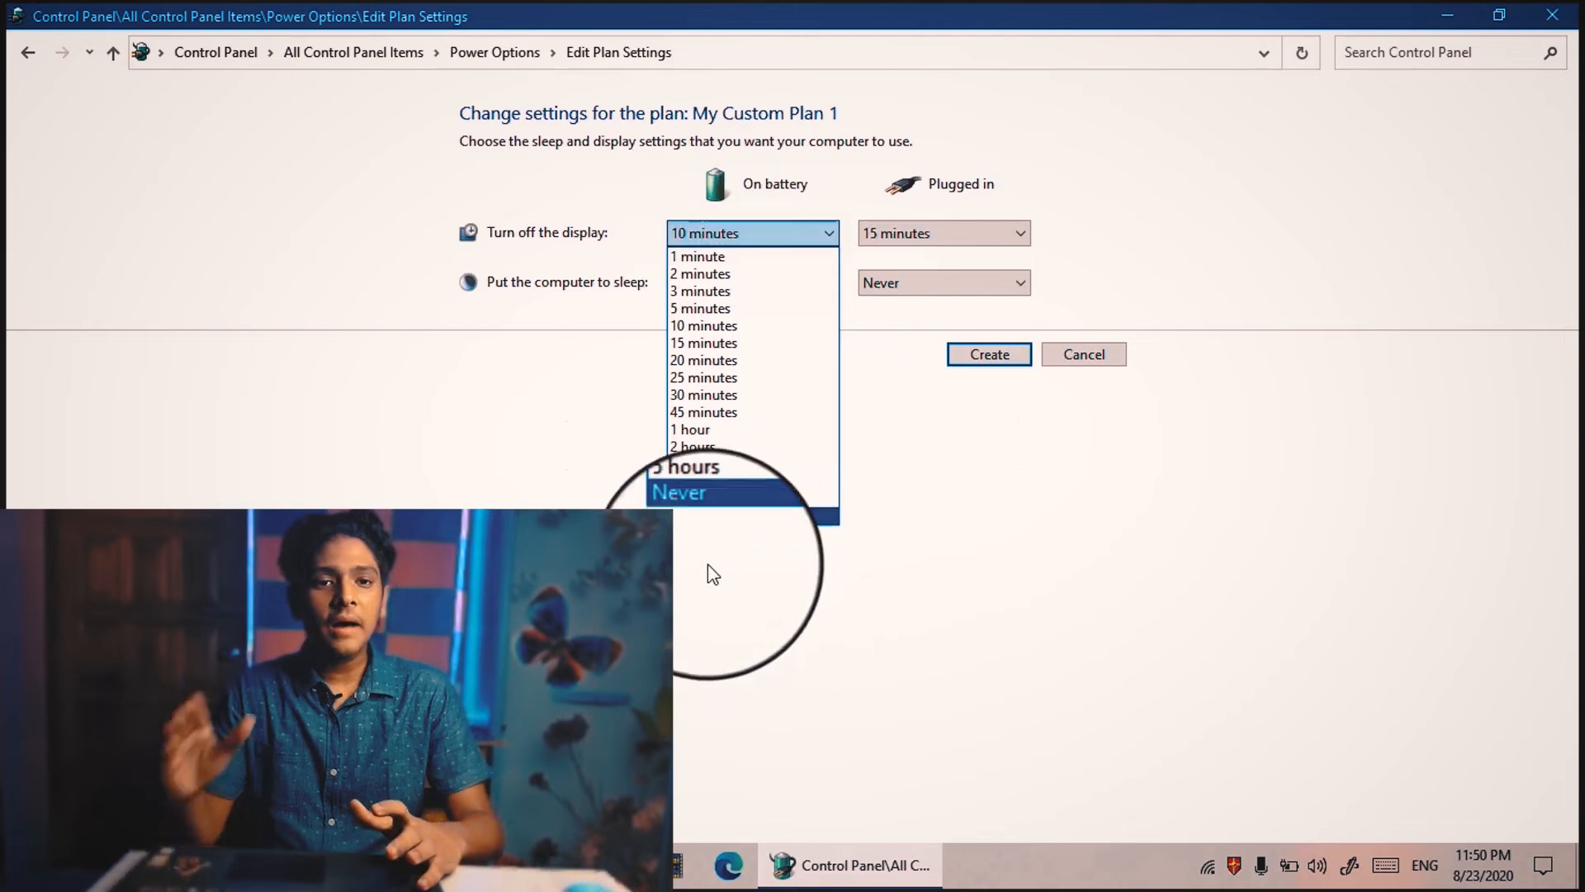
left_click(890, 446)
left_click(965, 232)
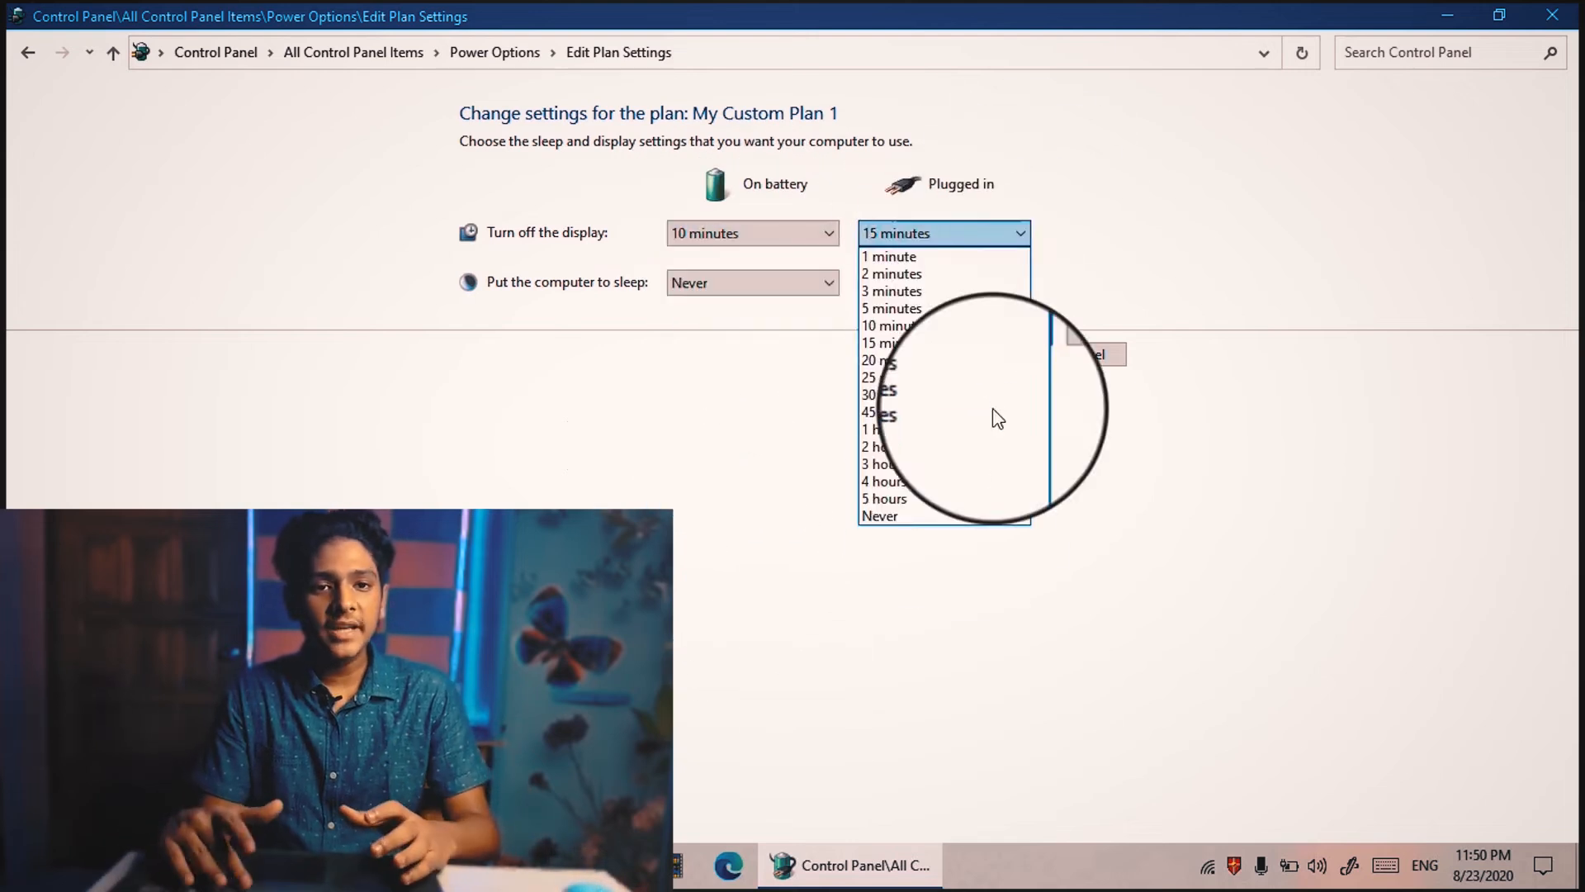
left_click(956, 518)
left_click(997, 358)
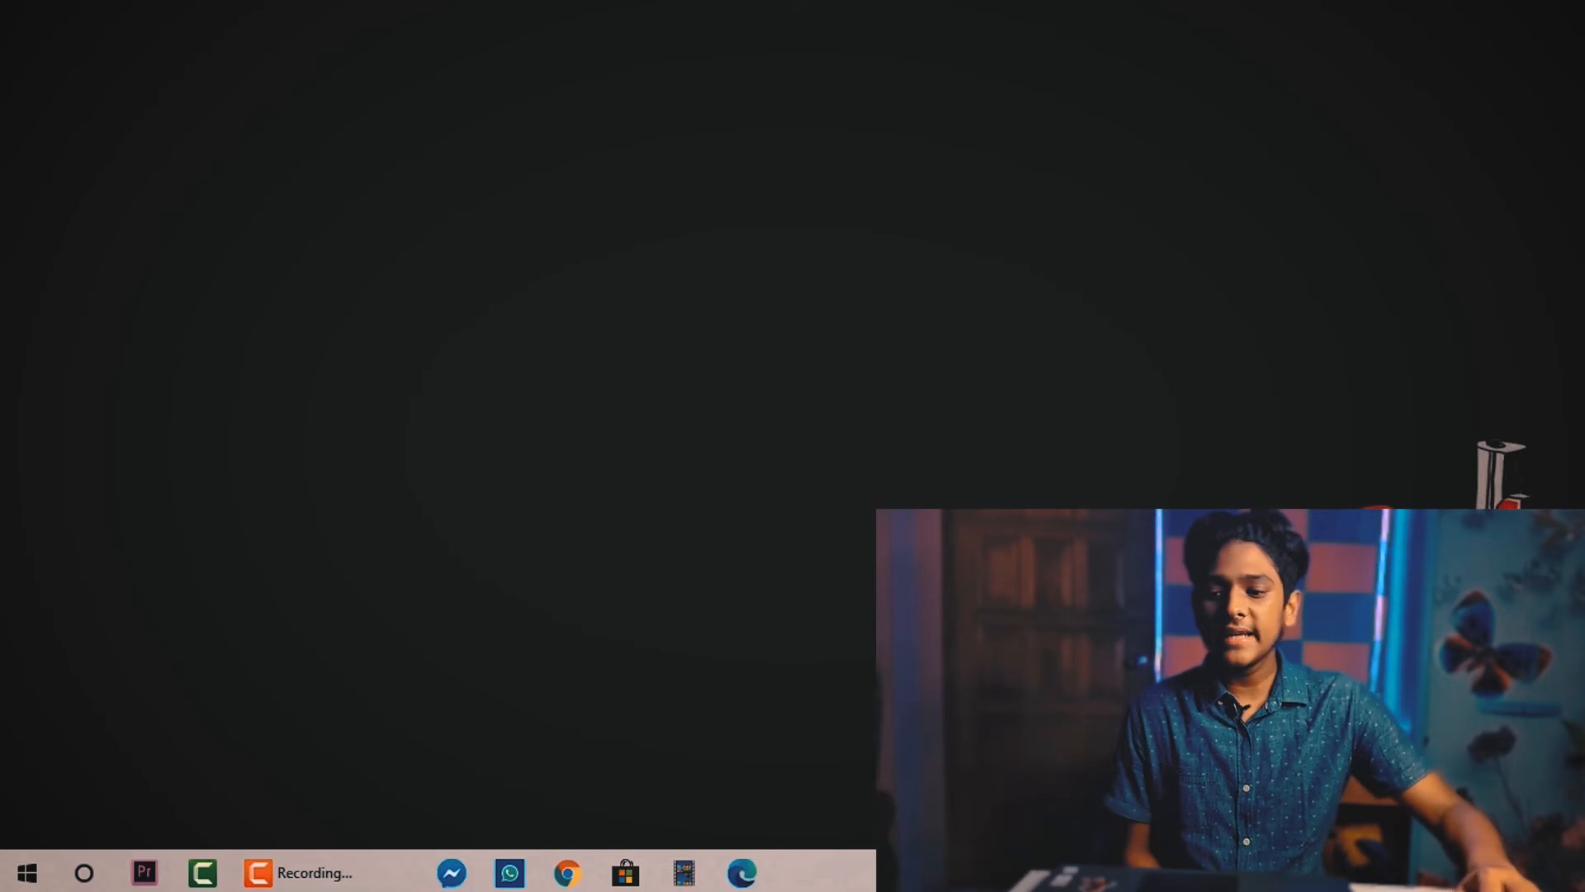
Search Windows Settings for "anima" and open the Show animations in Windows setting.
left_click(27, 873)
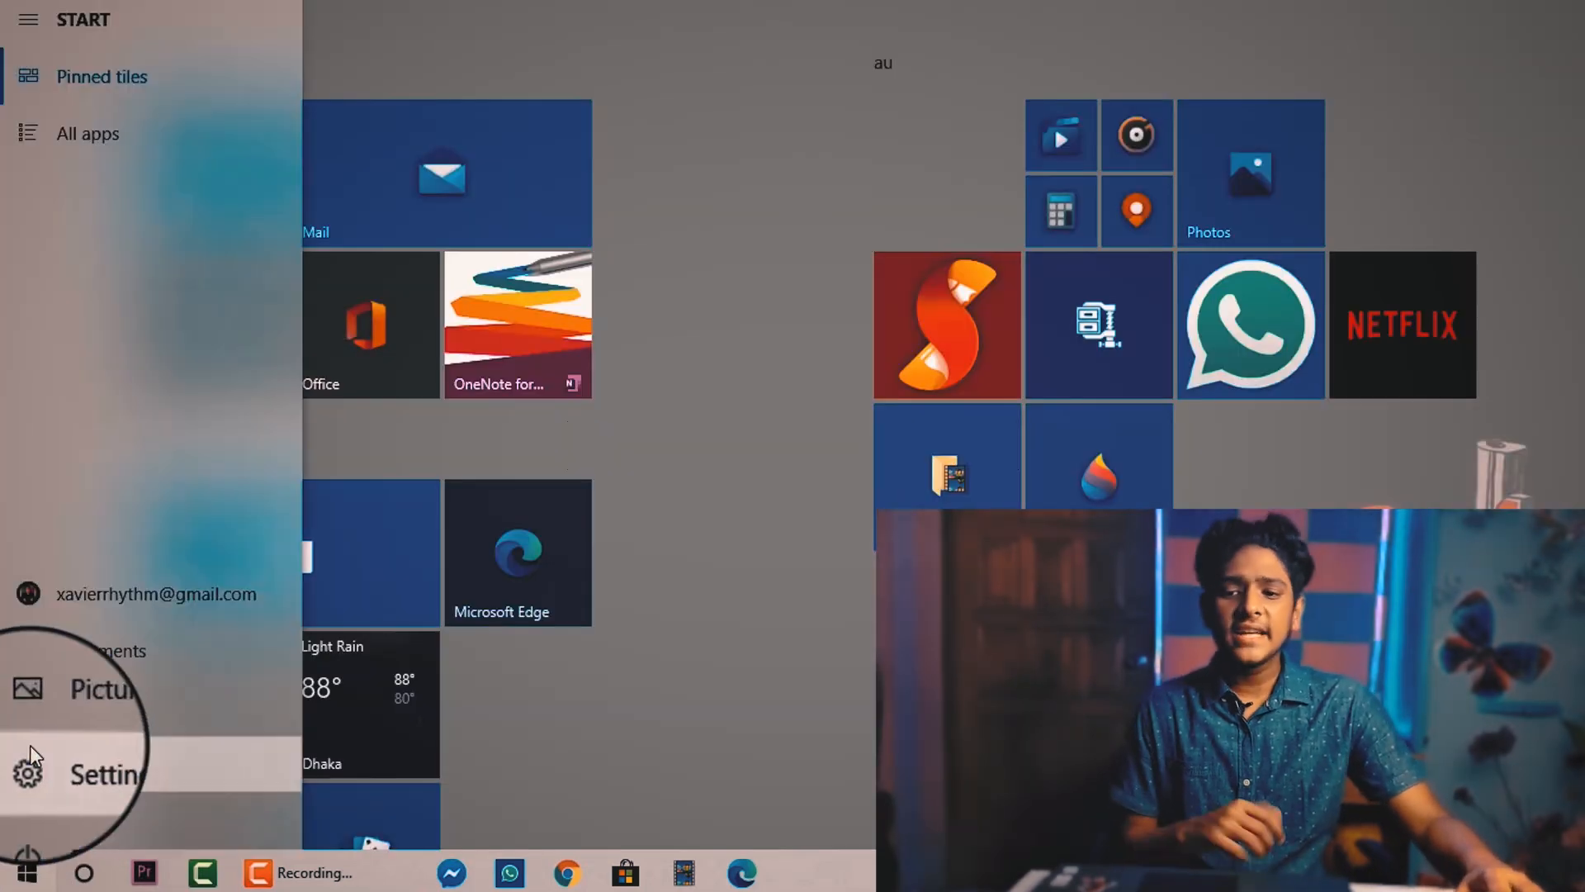
left_click(38, 755)
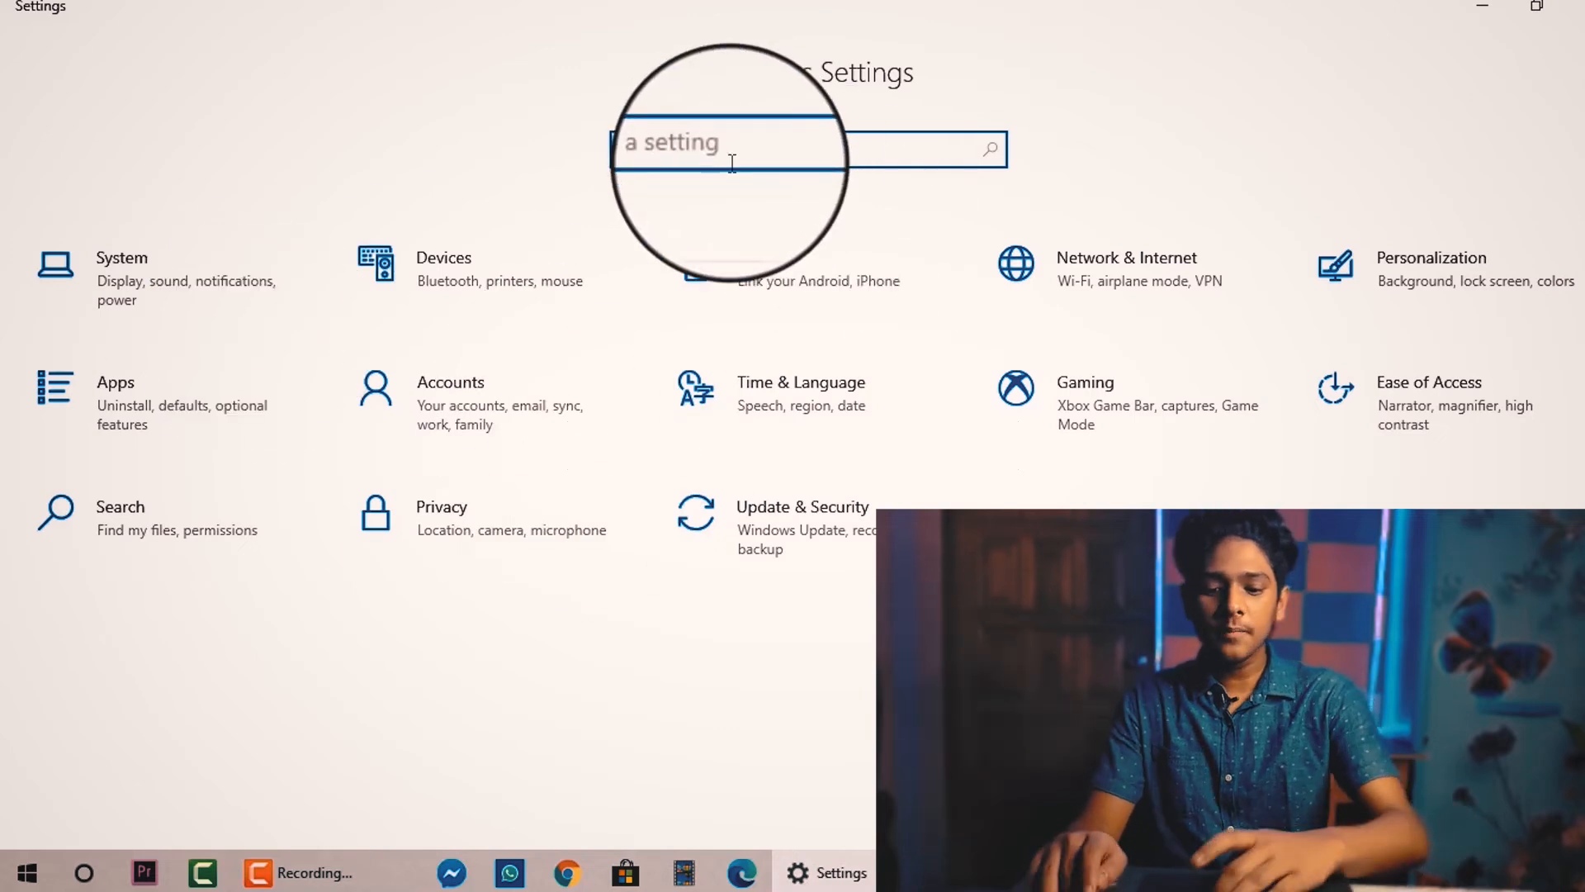
type("anima")
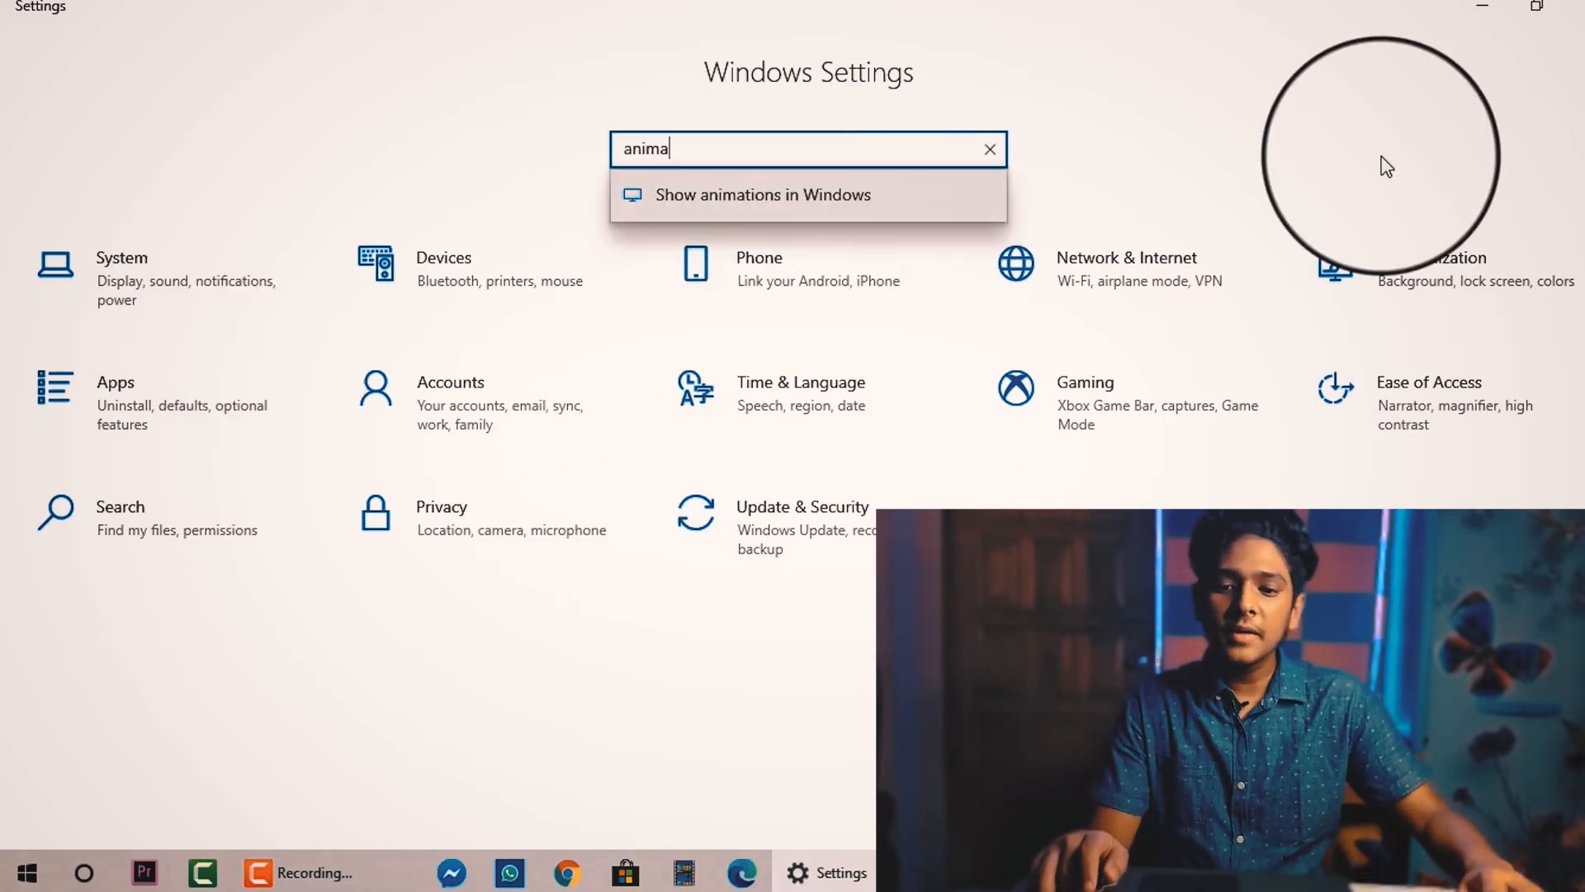
left_click(815, 212)
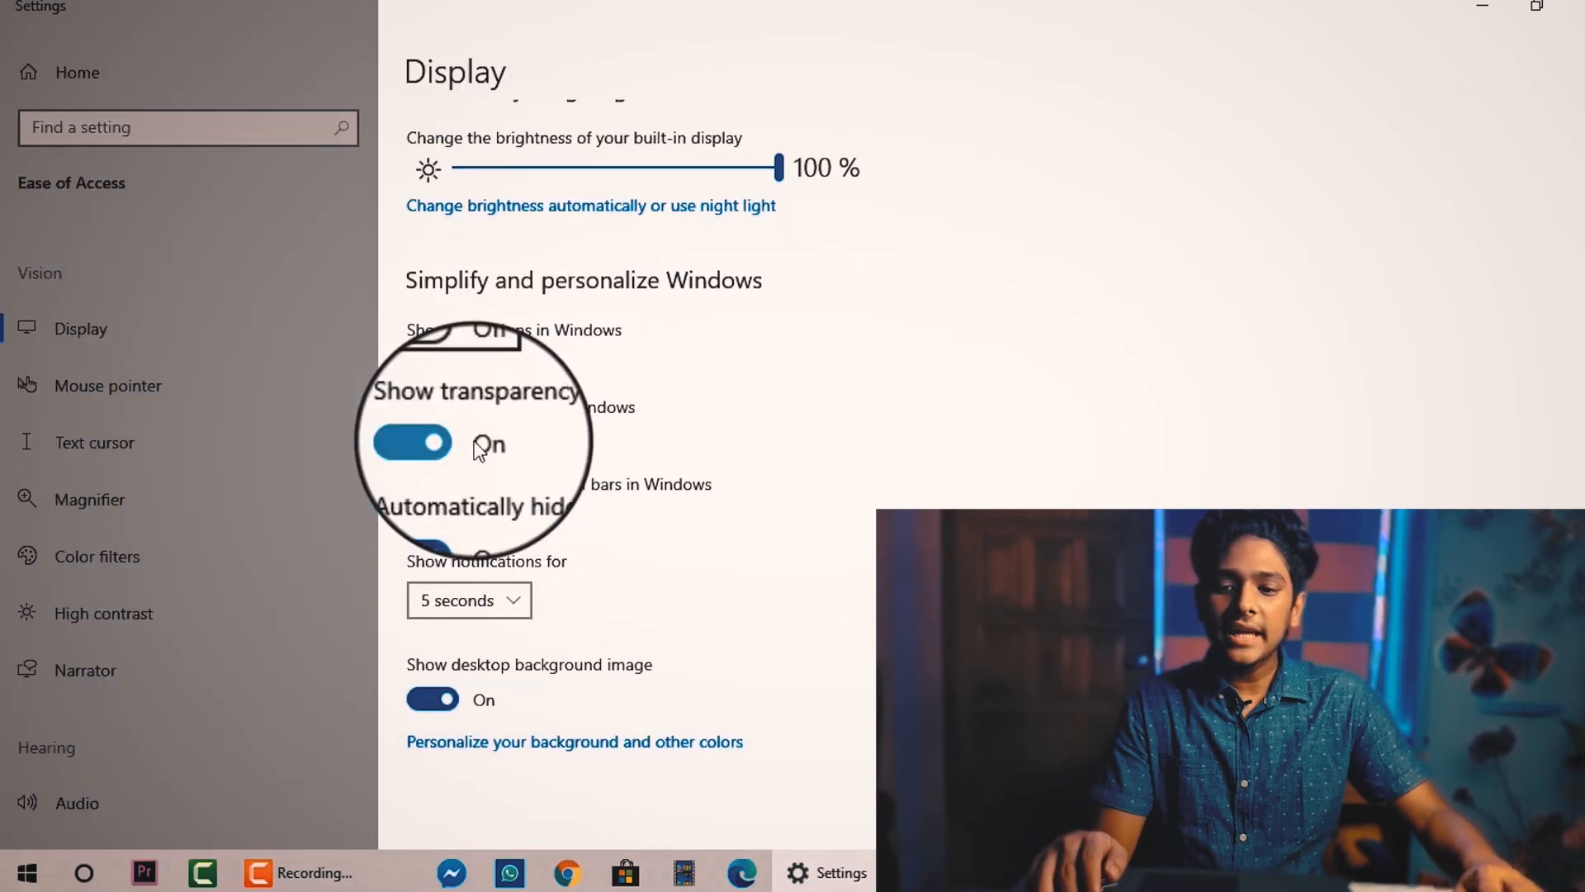
Turn off Show animations in Windows and close Settings.
left_click(423, 373)
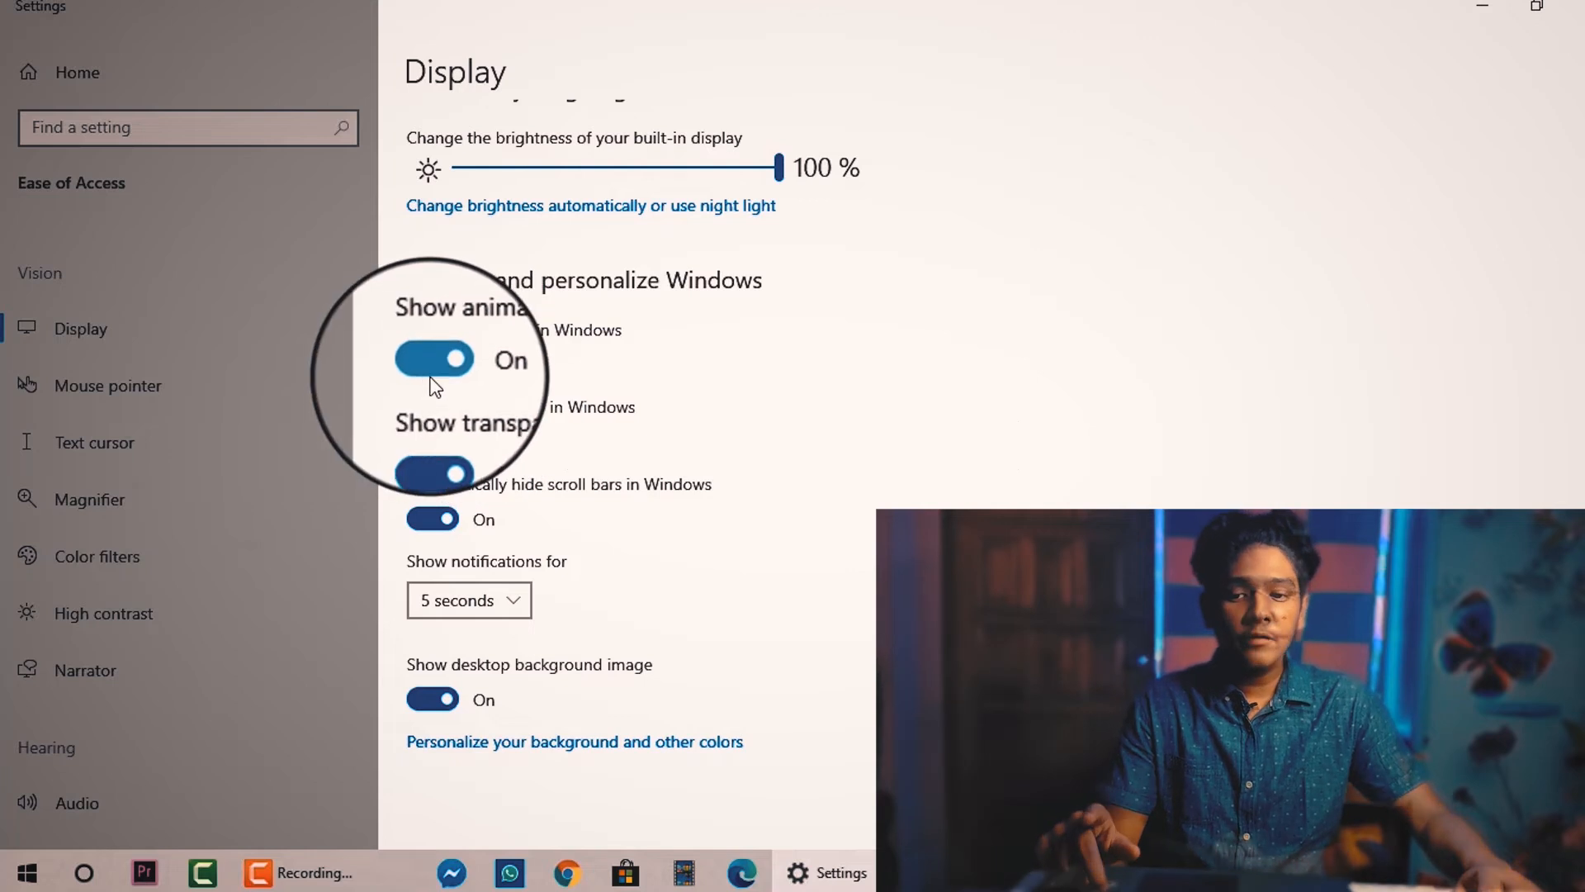
left_click(436, 376)
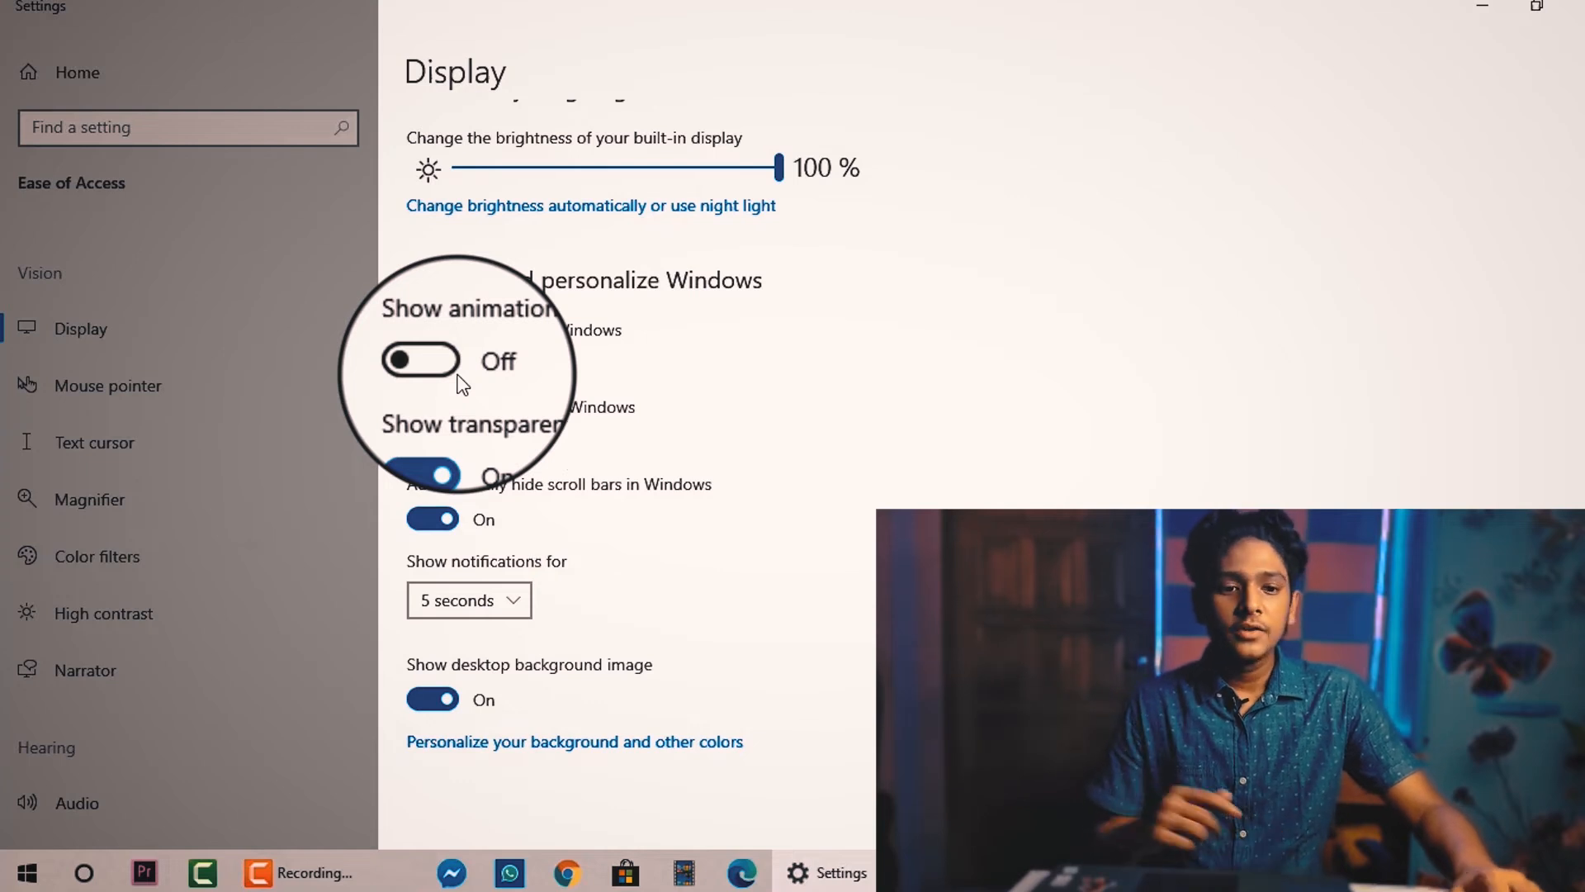
left_click(454, 376)
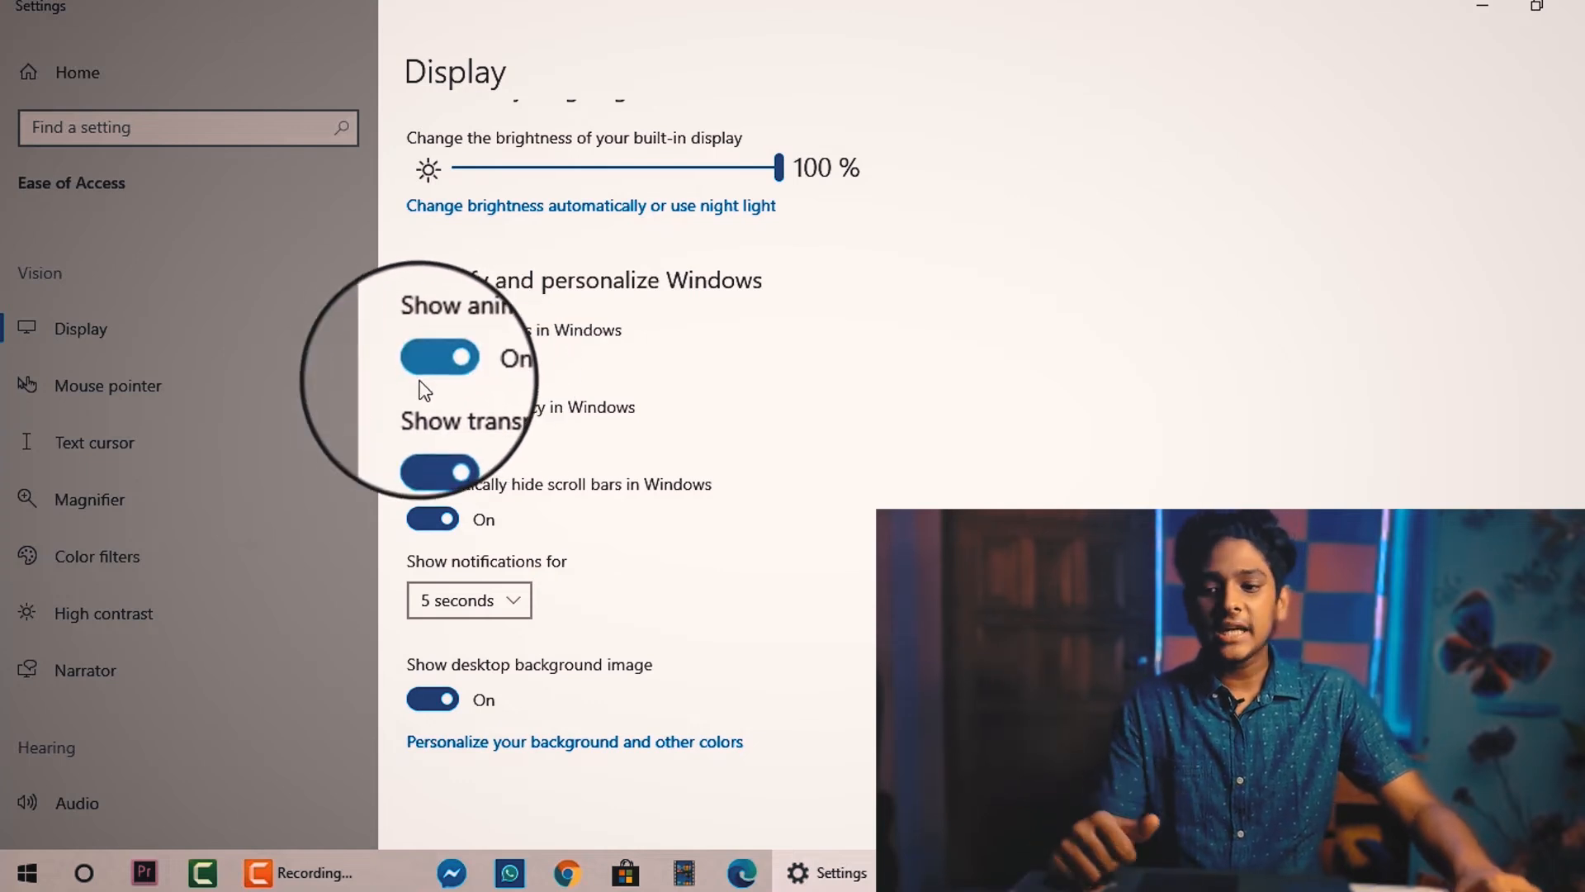
left_click(421, 380)
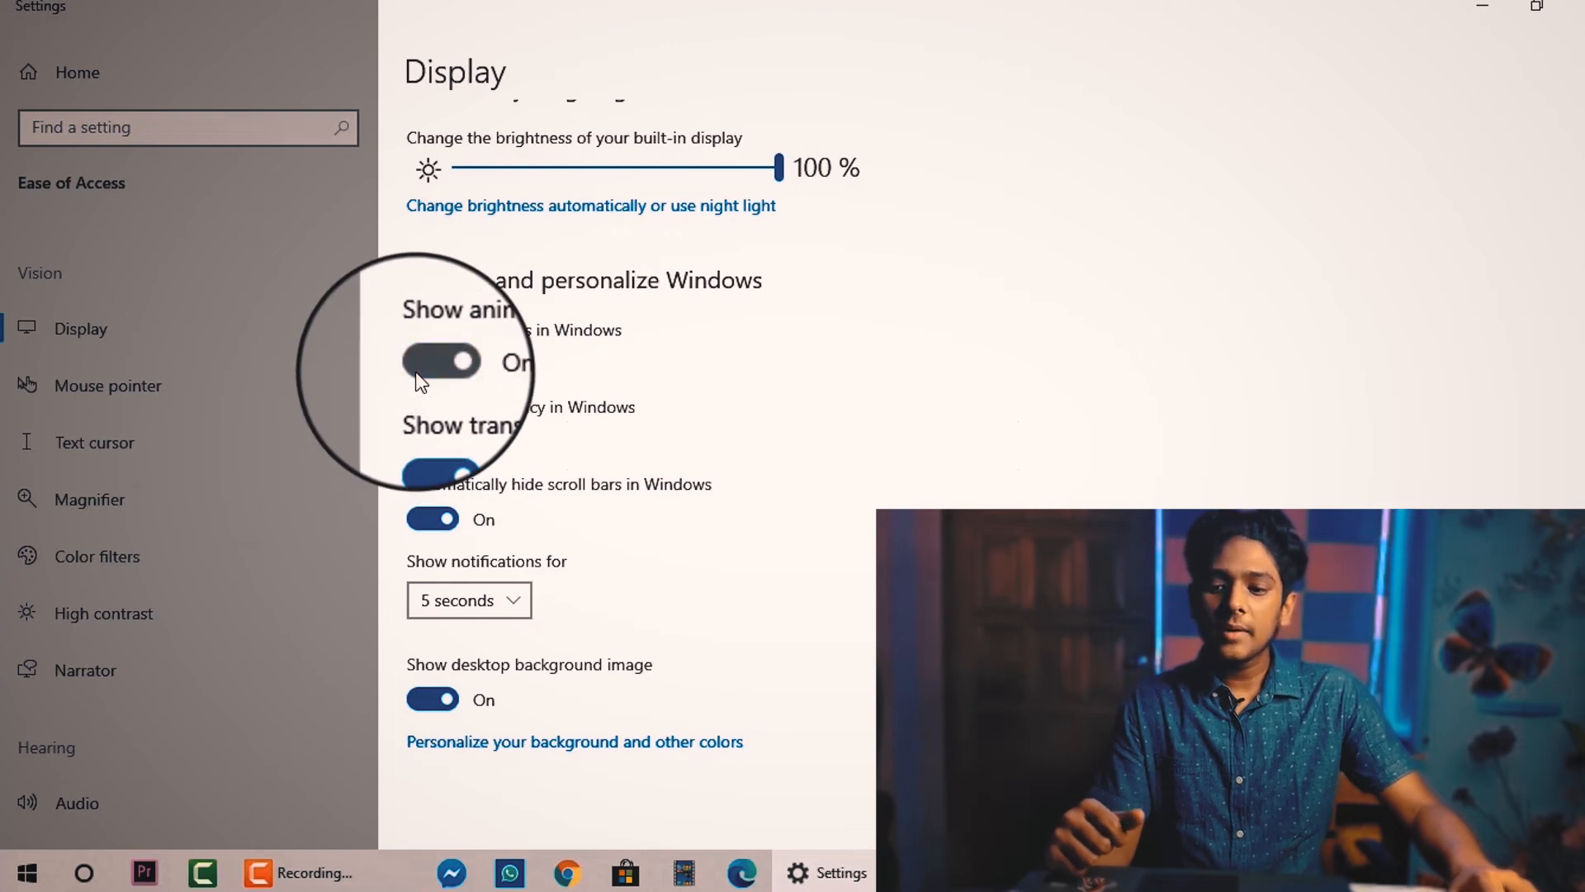
left_click(1565, 7)
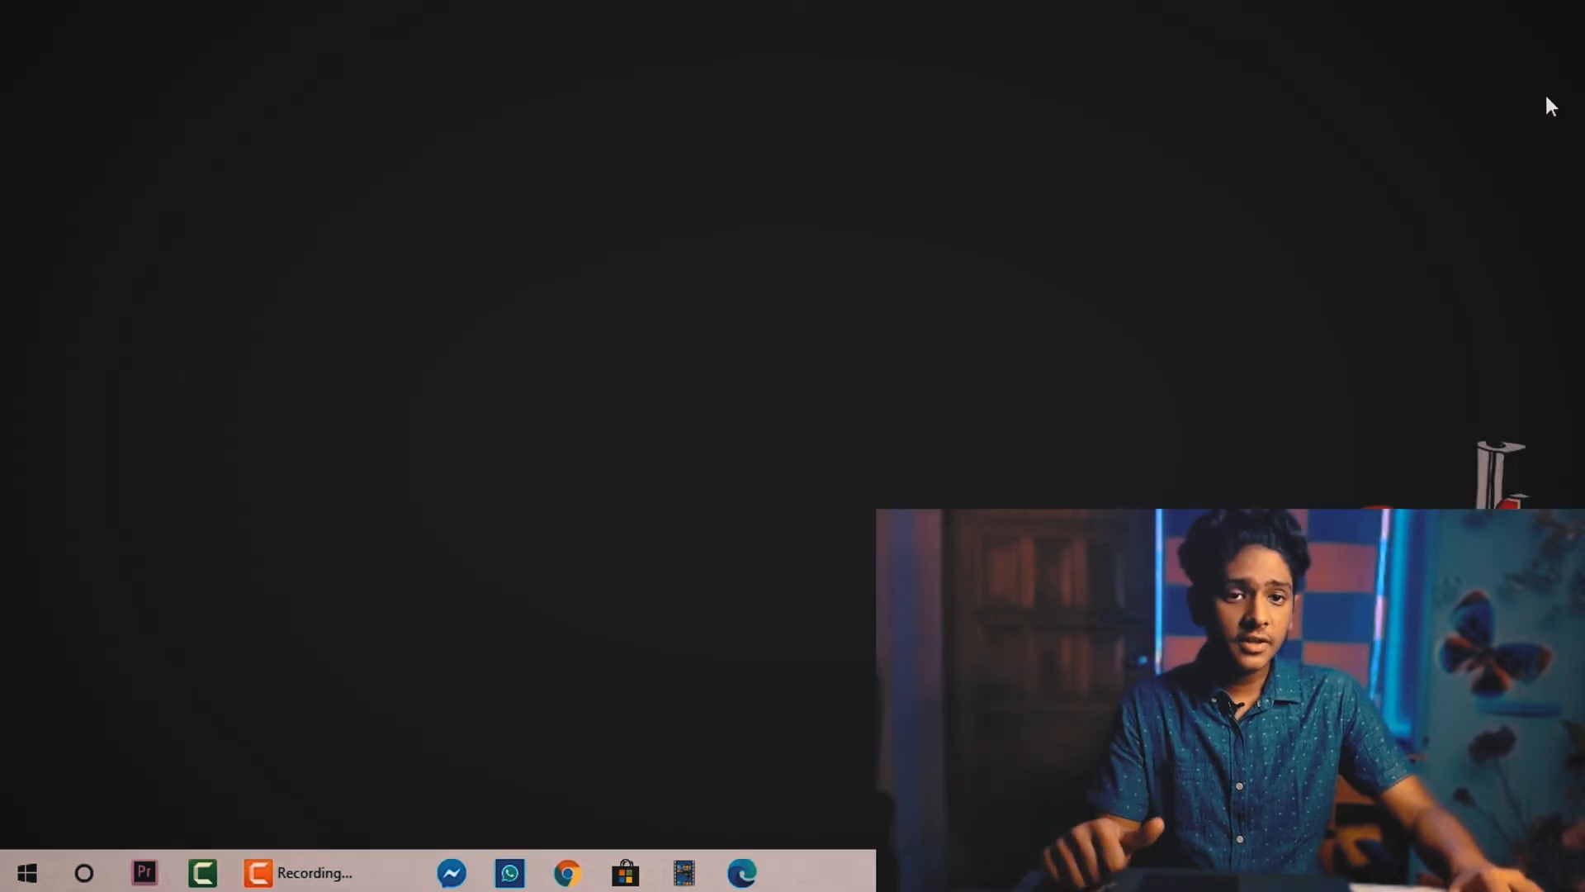
Open the Storage page in the System section of Windows Settings.
left_click(27, 872)
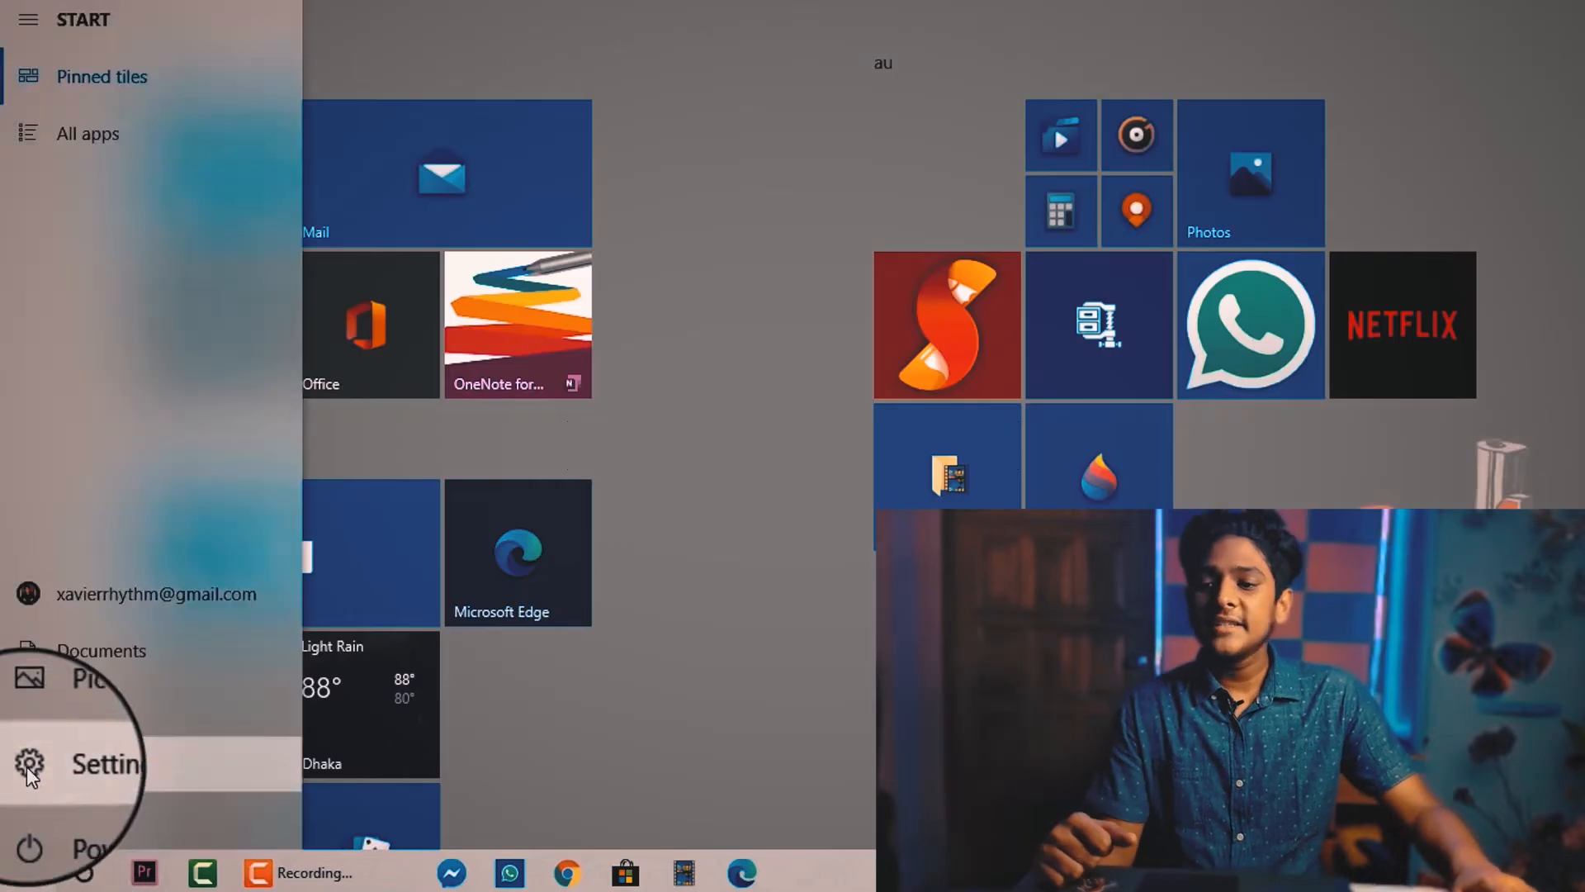
left_click(26, 763)
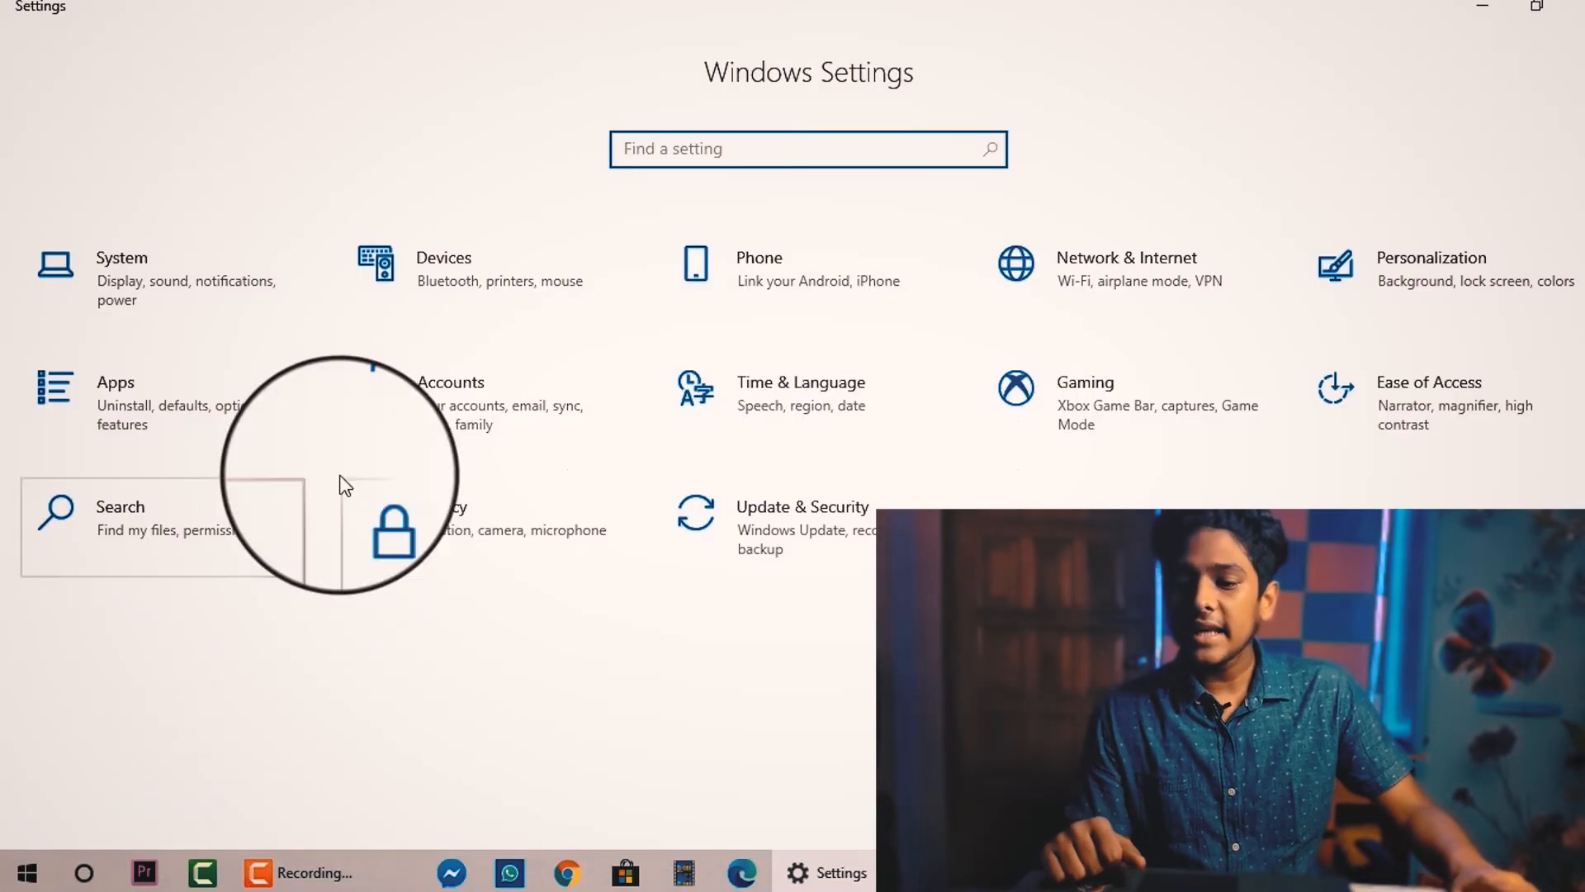
left_click(178, 302)
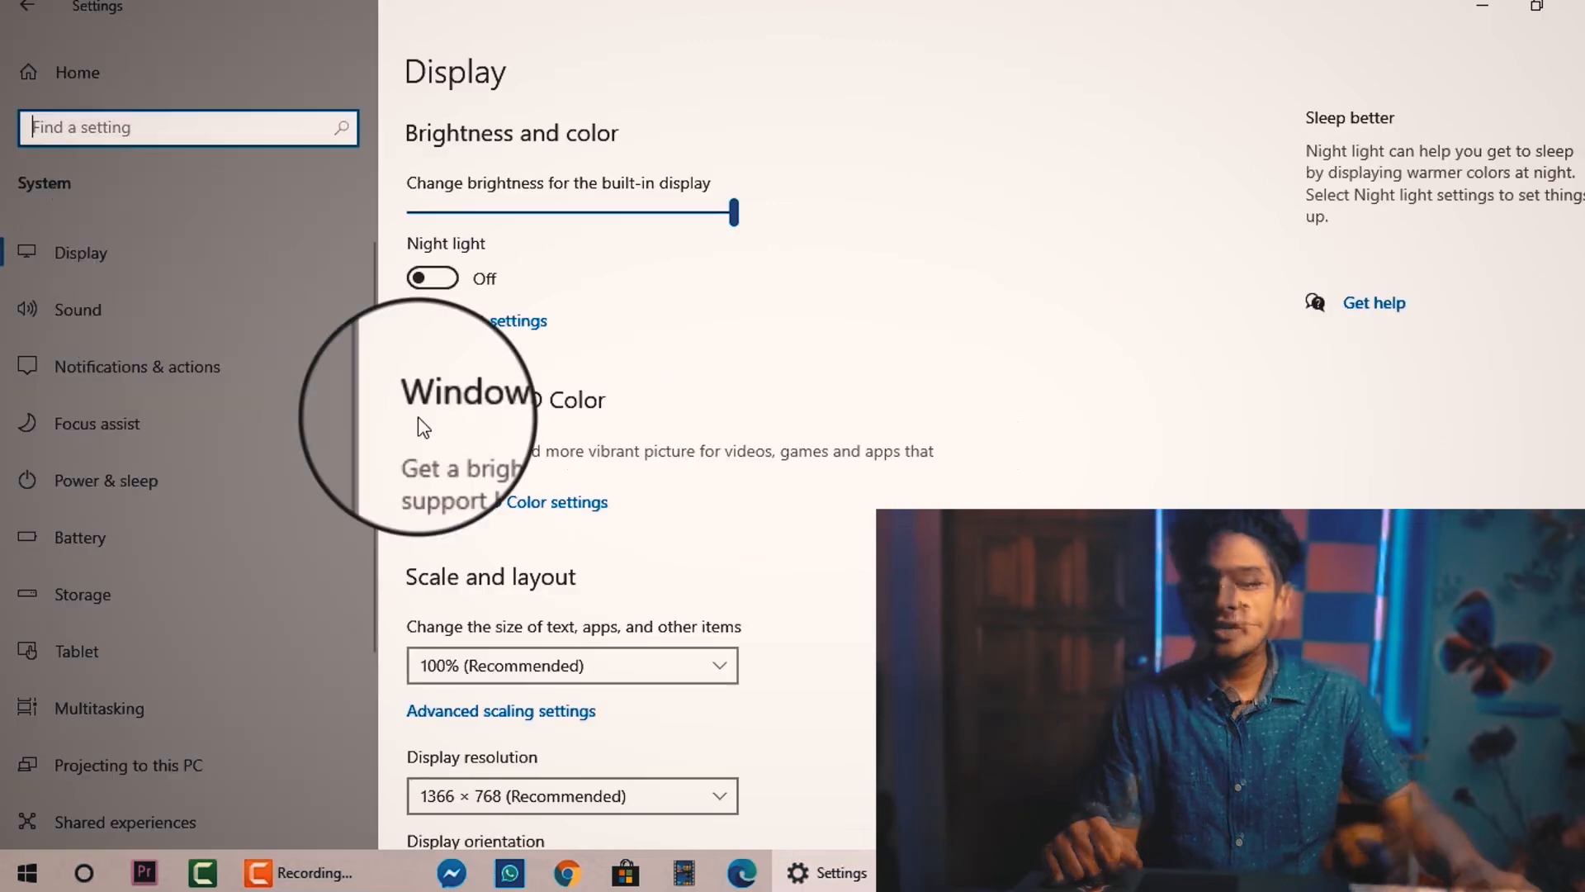
scroll(125, 654, "down", 3)
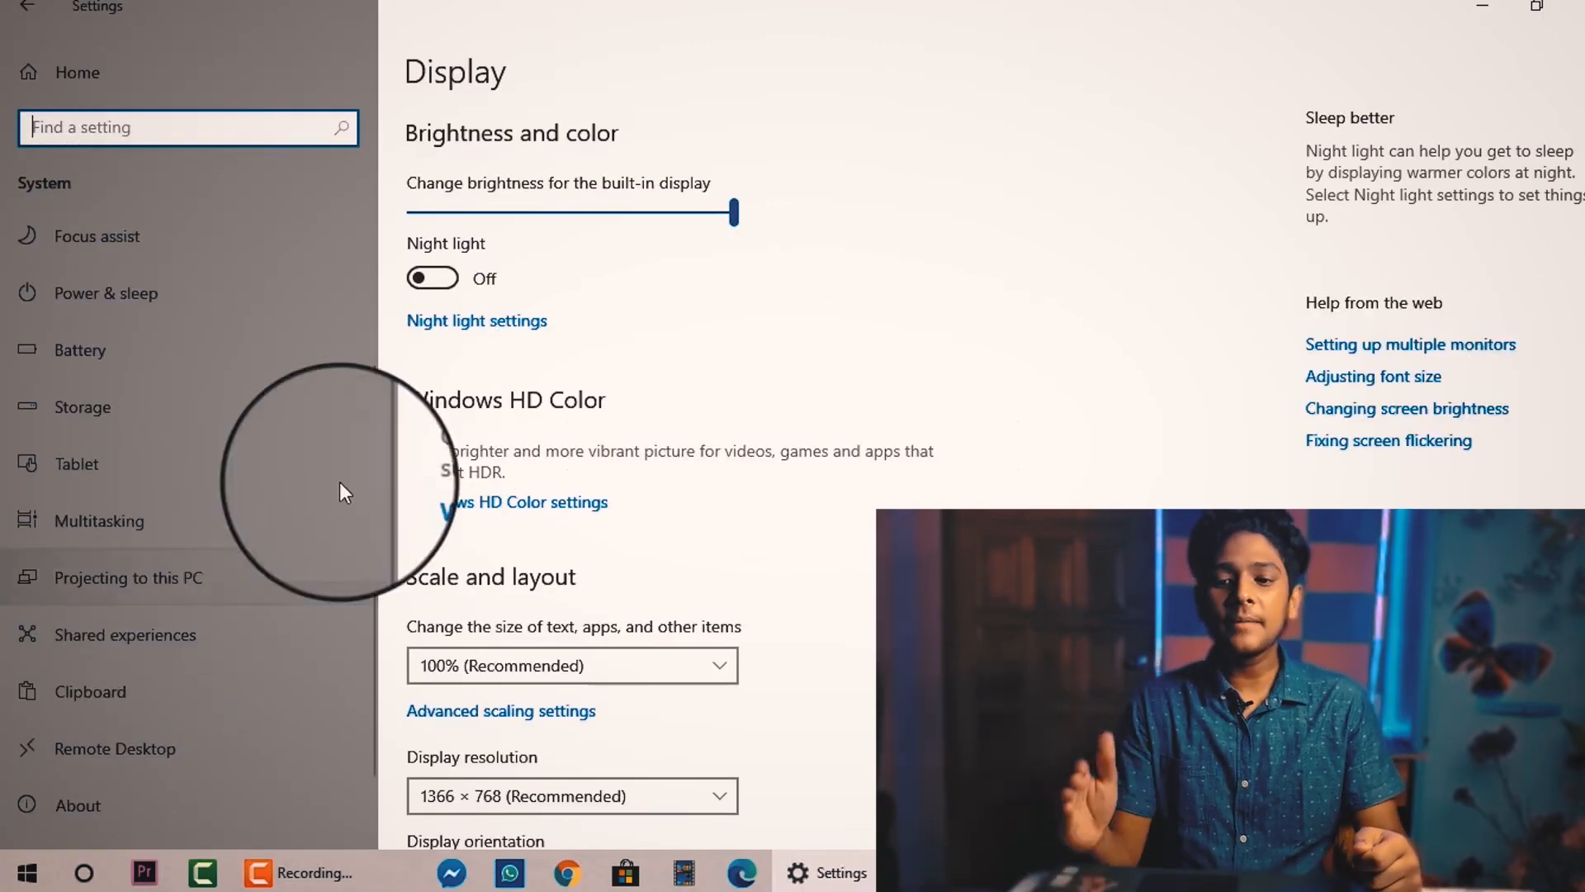
scroll(196, 740, "up", 3)
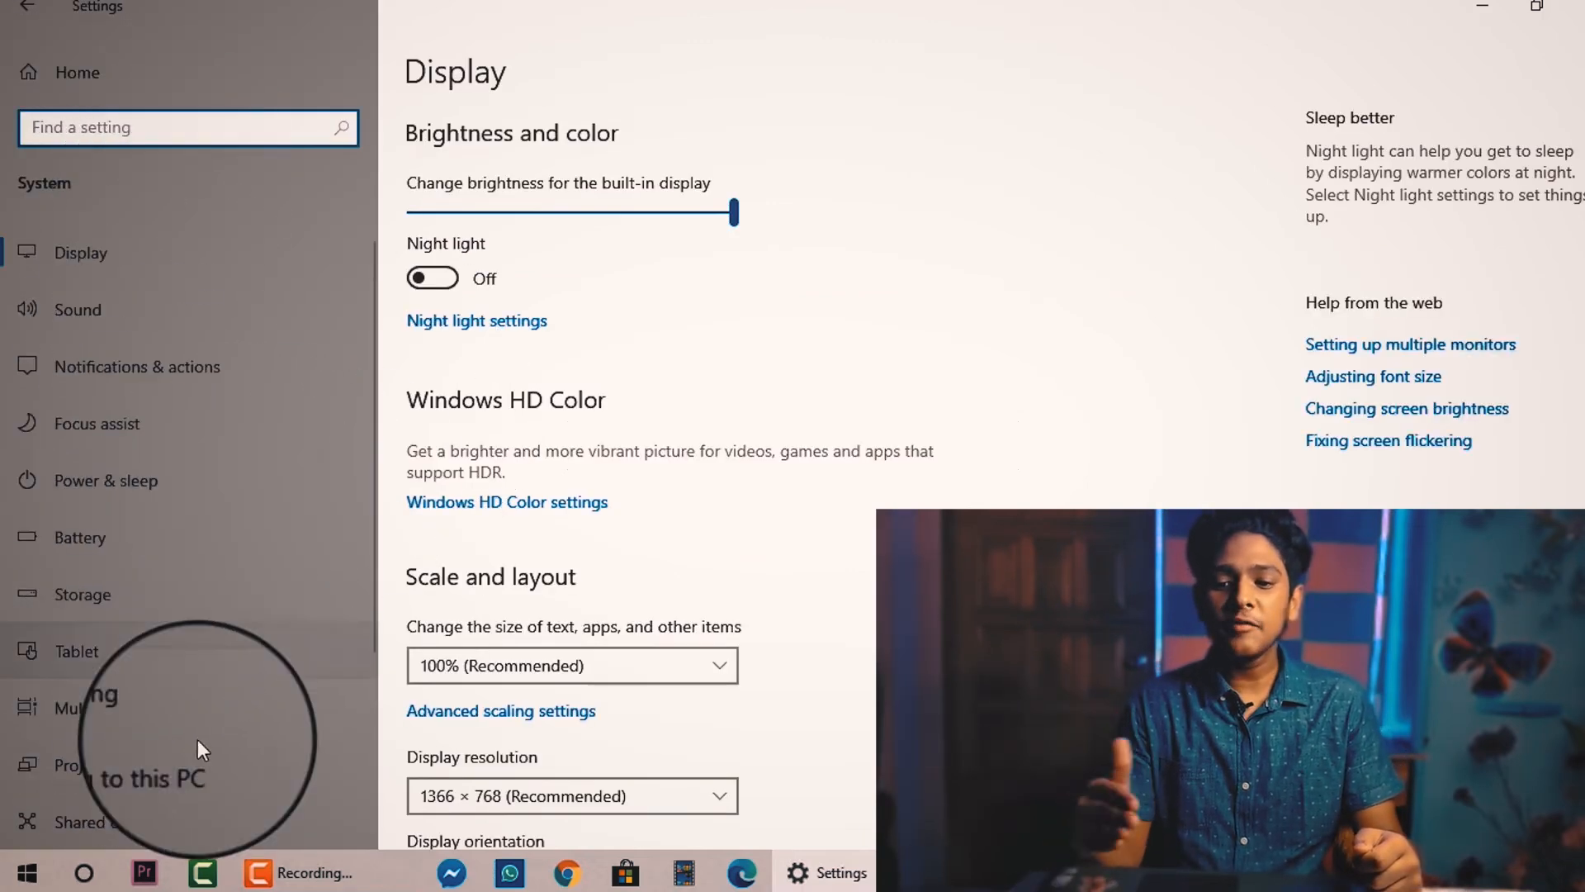
left_click(136, 599)
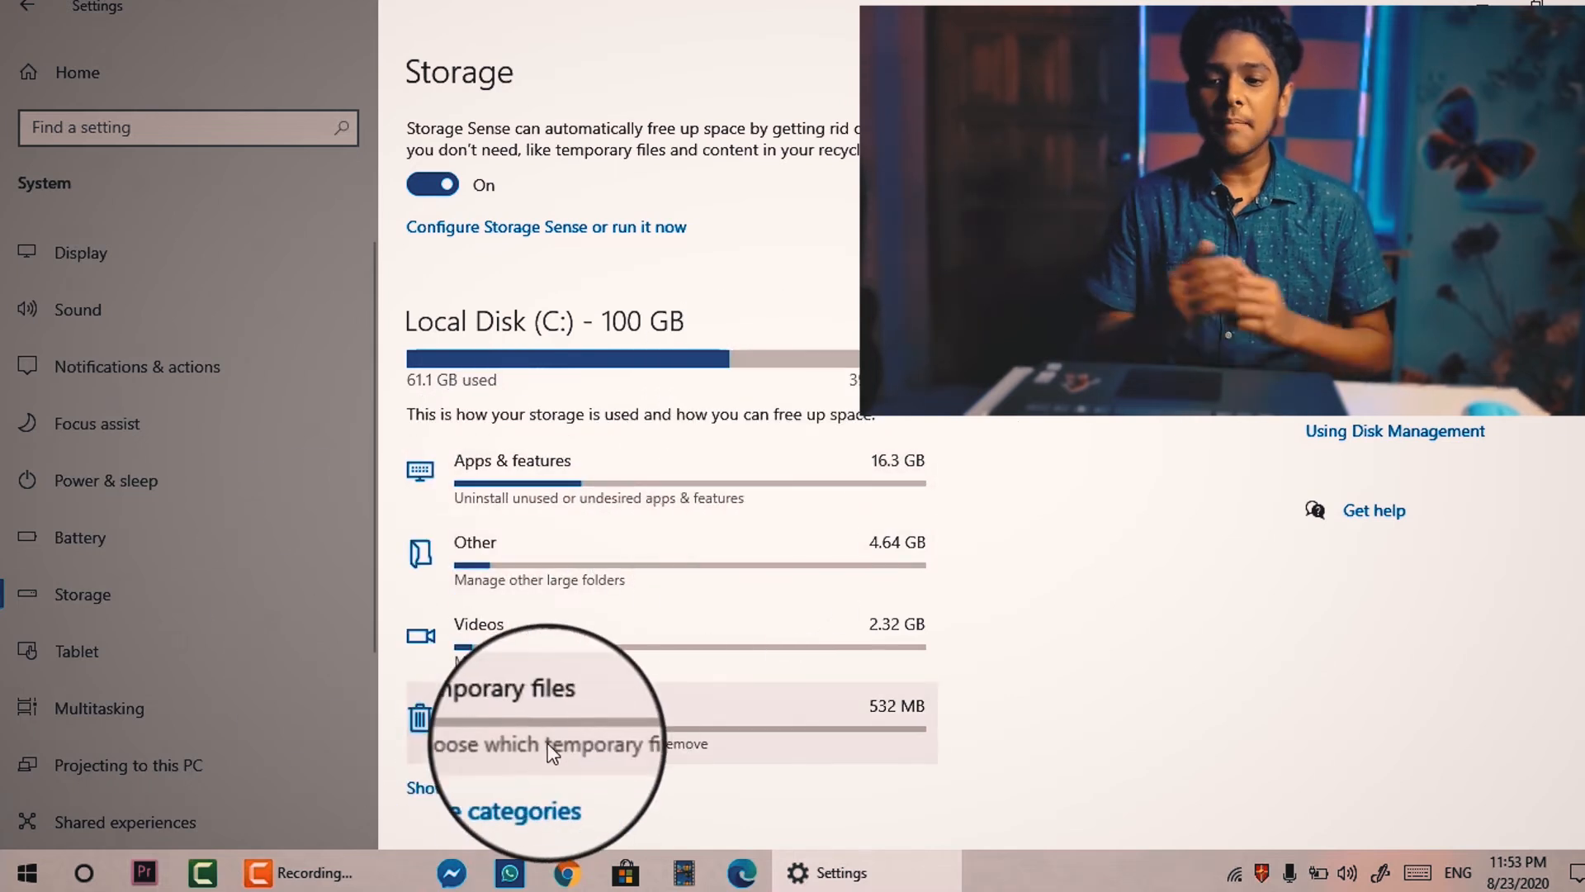
Open the list of temporary files that can be removed from Local Disk (C:).
left_click(548, 743)
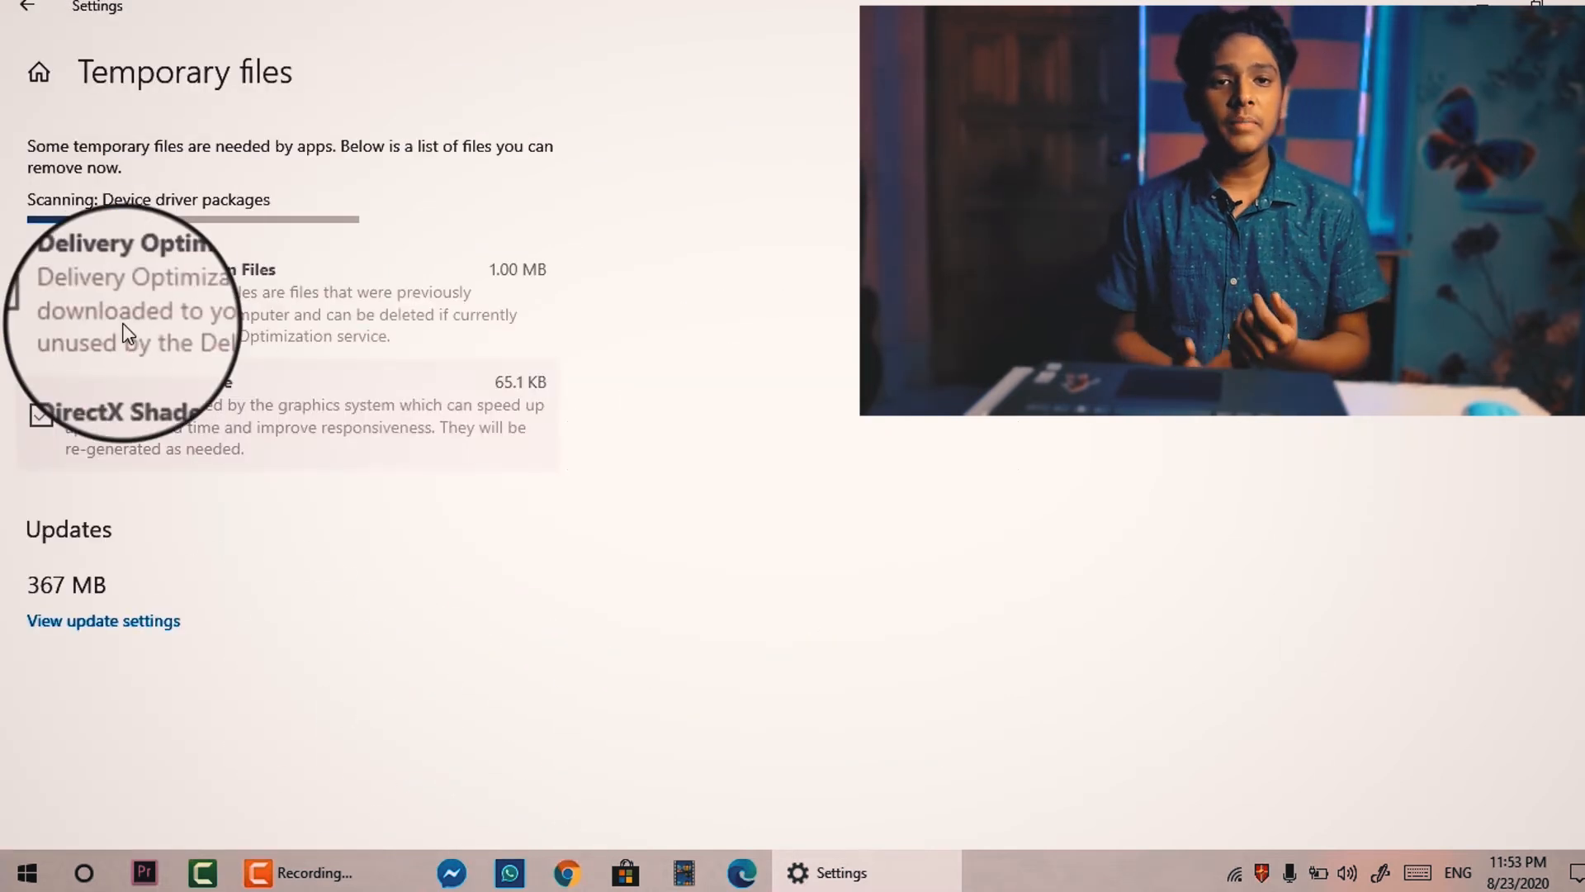
left_click(39, 25)
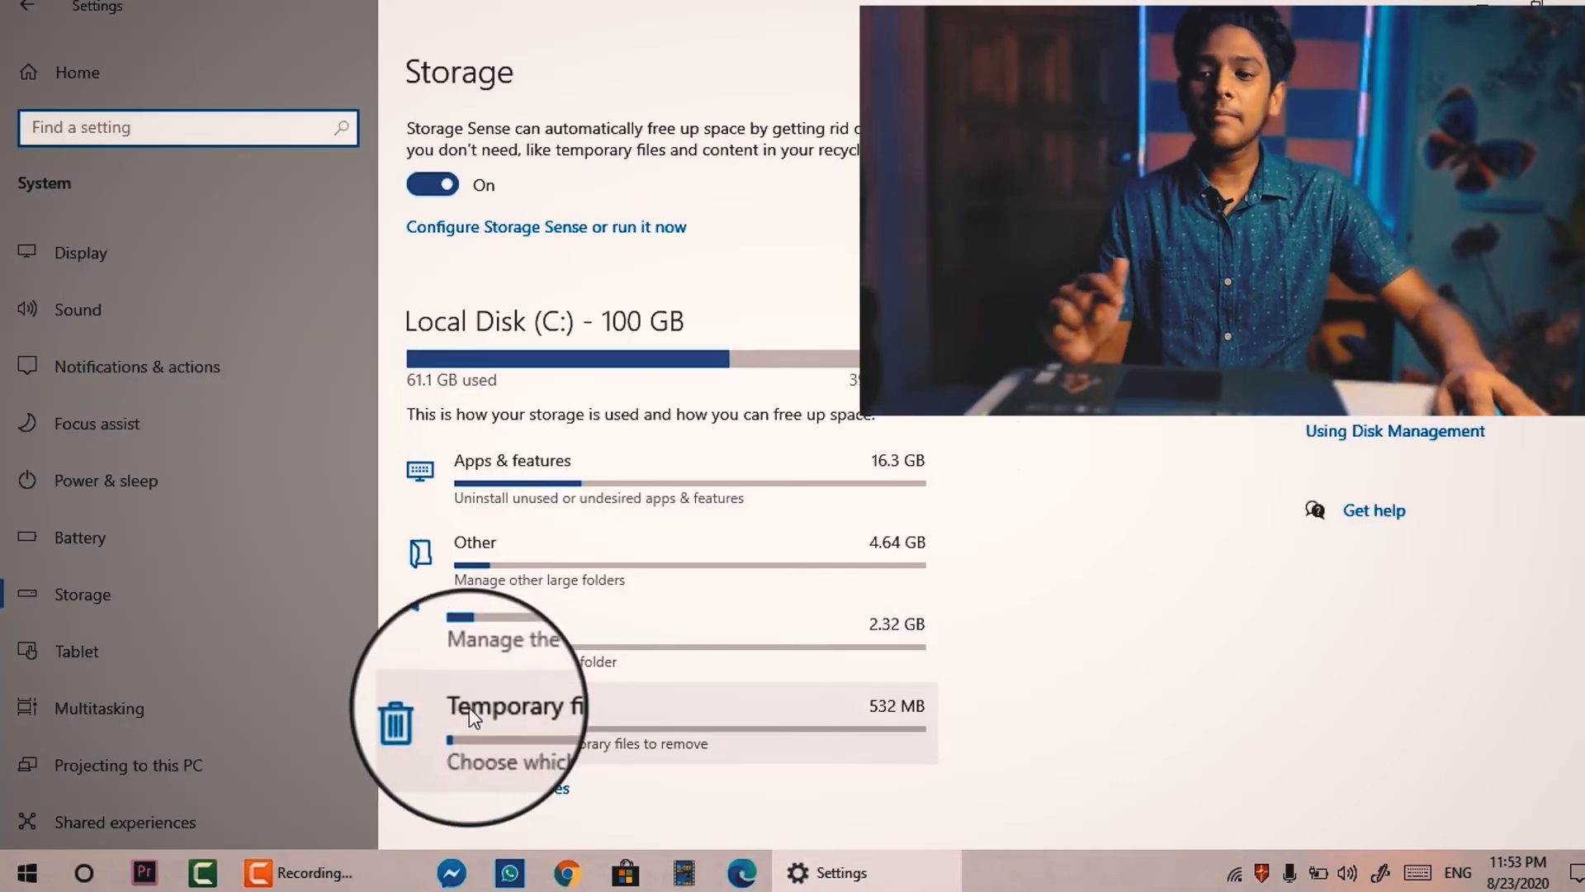
left_click(469, 707)
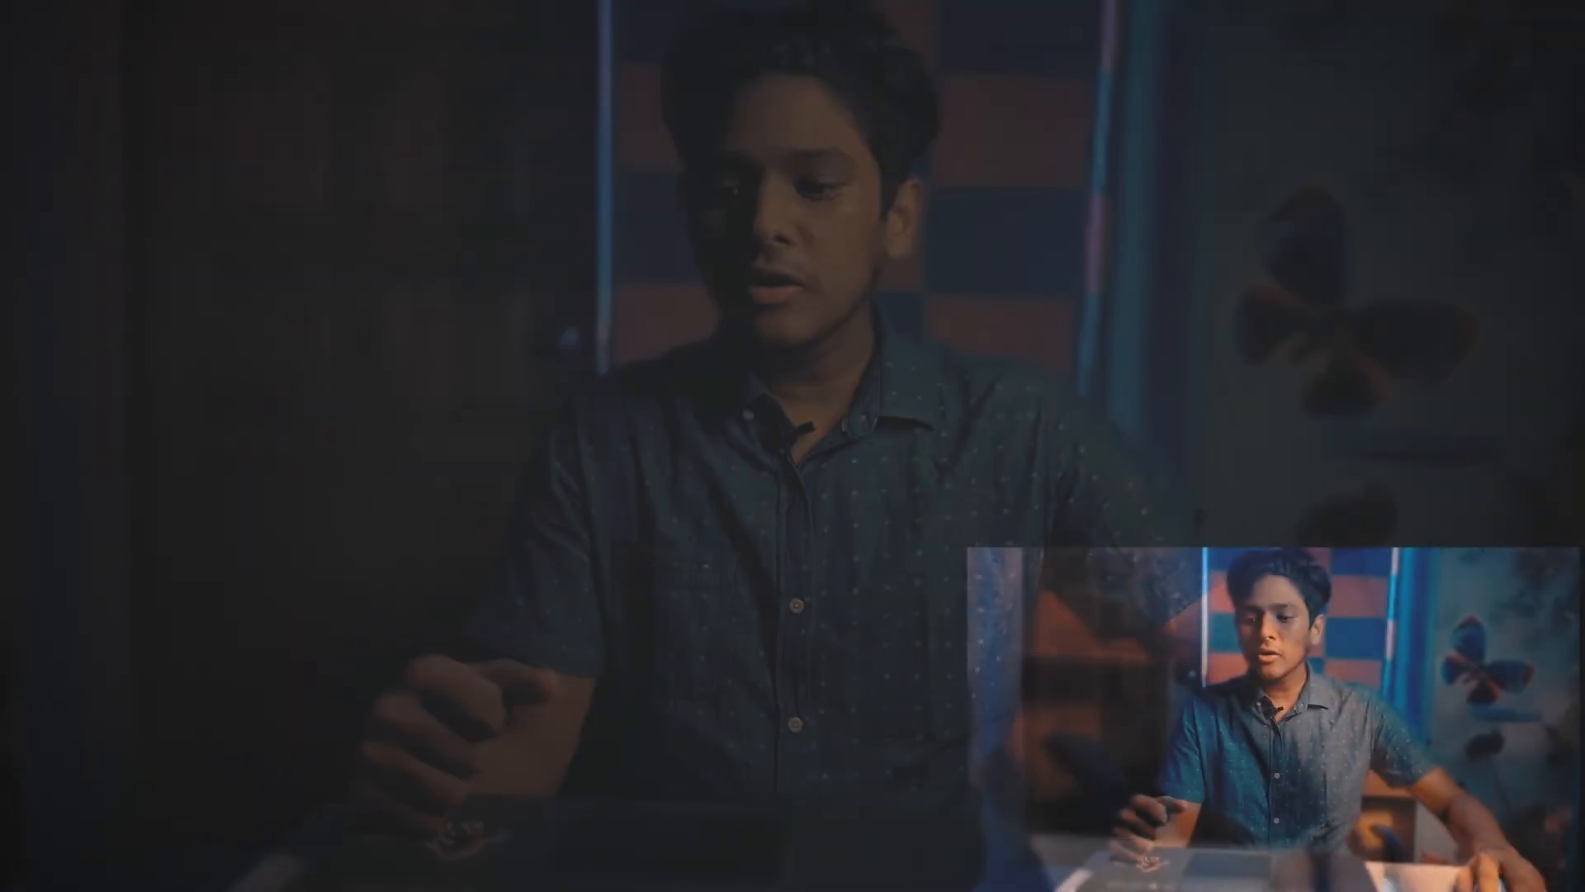
Open the Windows Temp folder by running the command "temp" from the Run dialog.
left_click(37, 849)
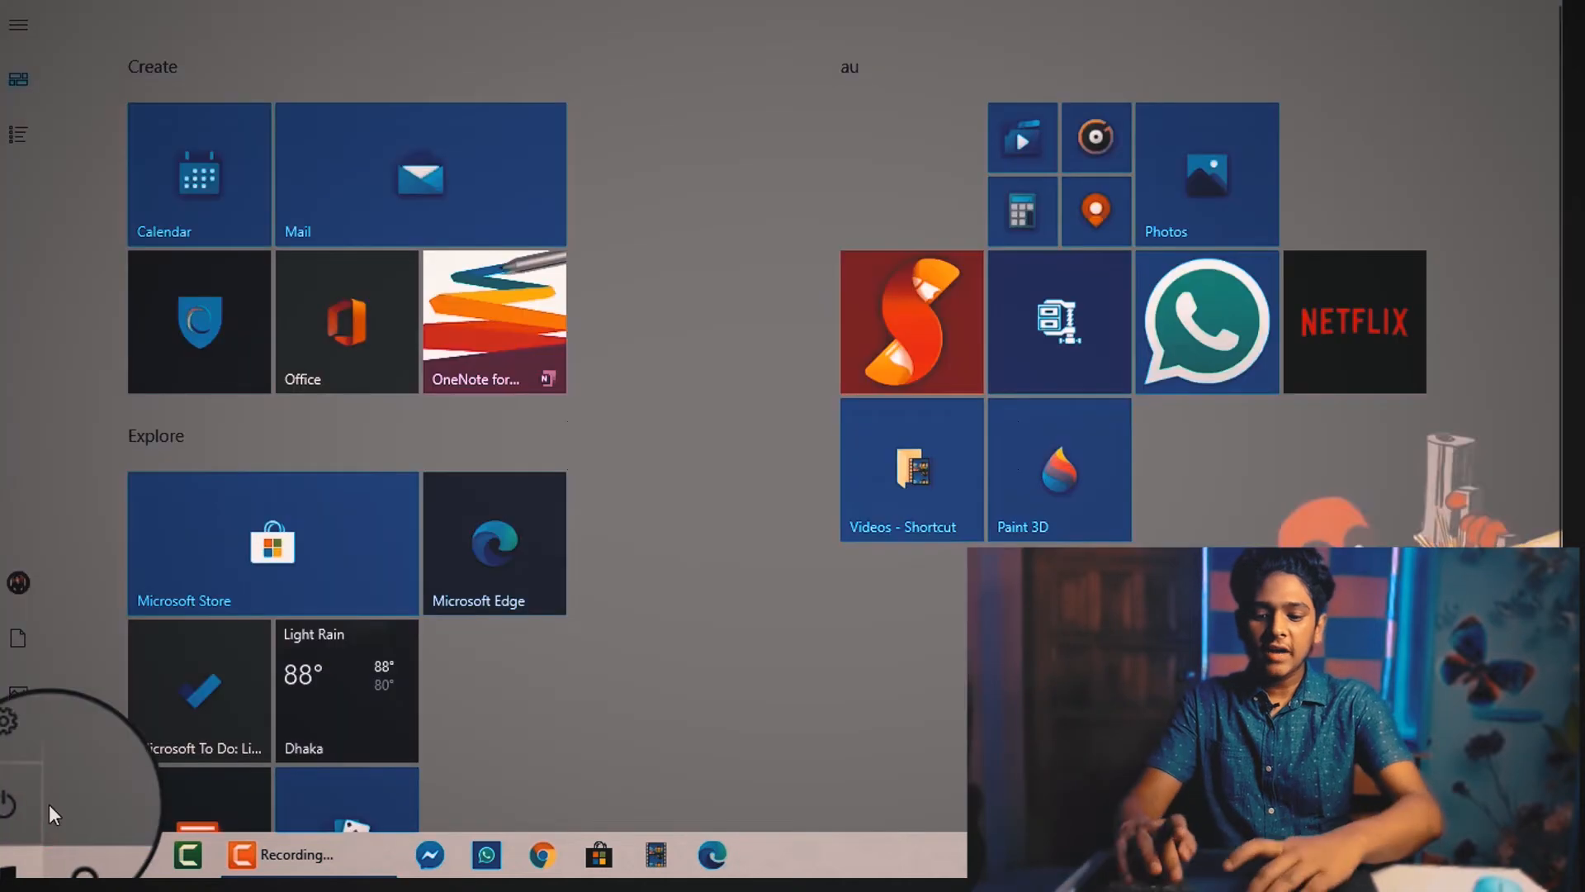
type("run")
key("Return")
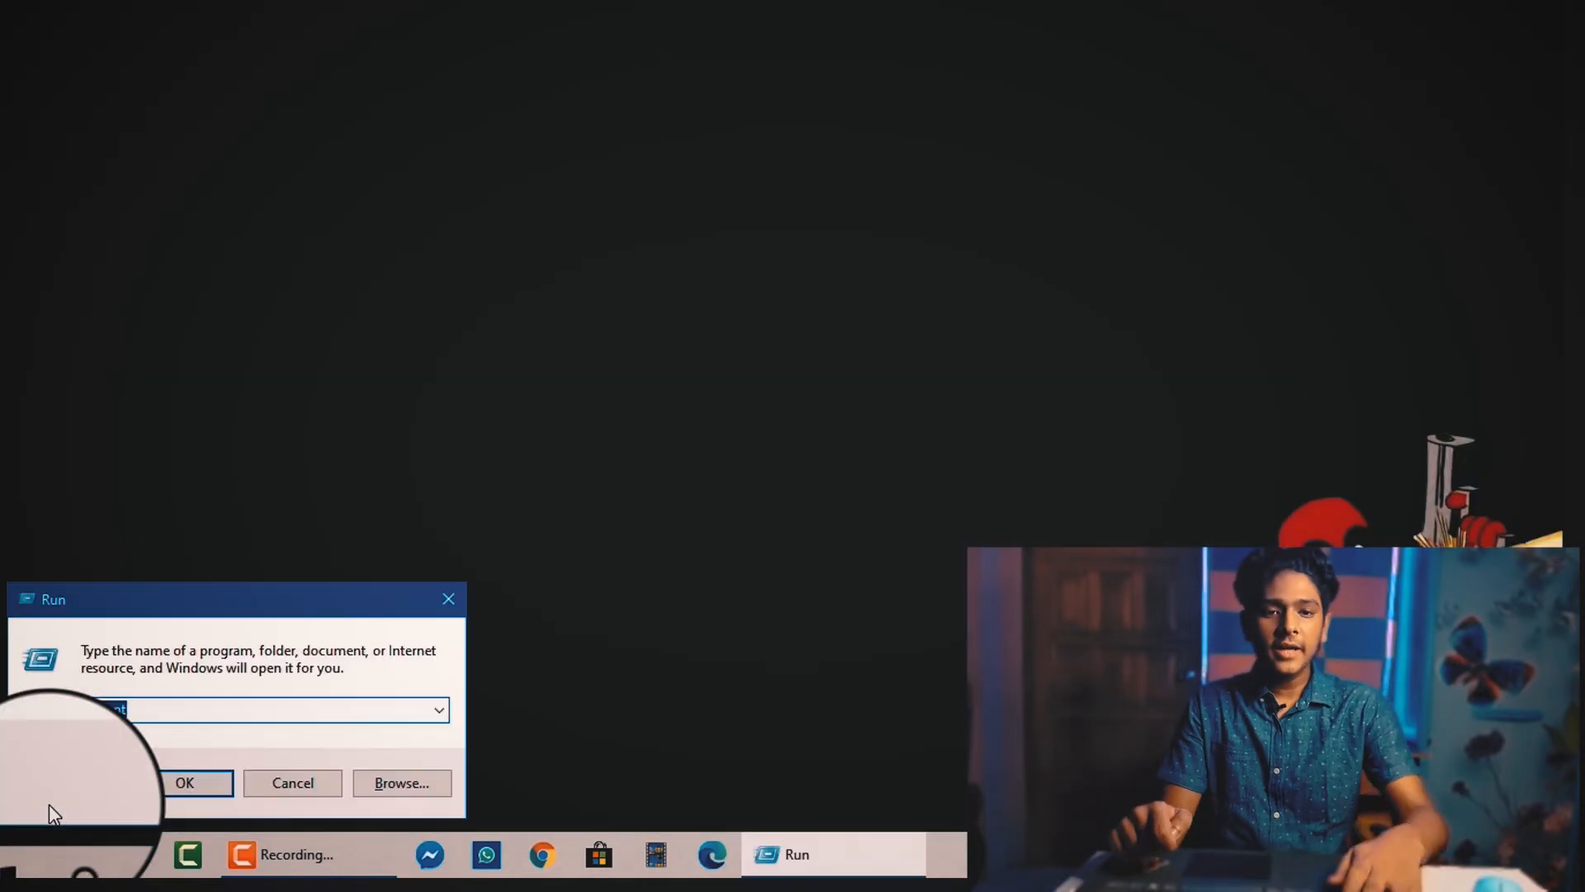
key("BackSpace")
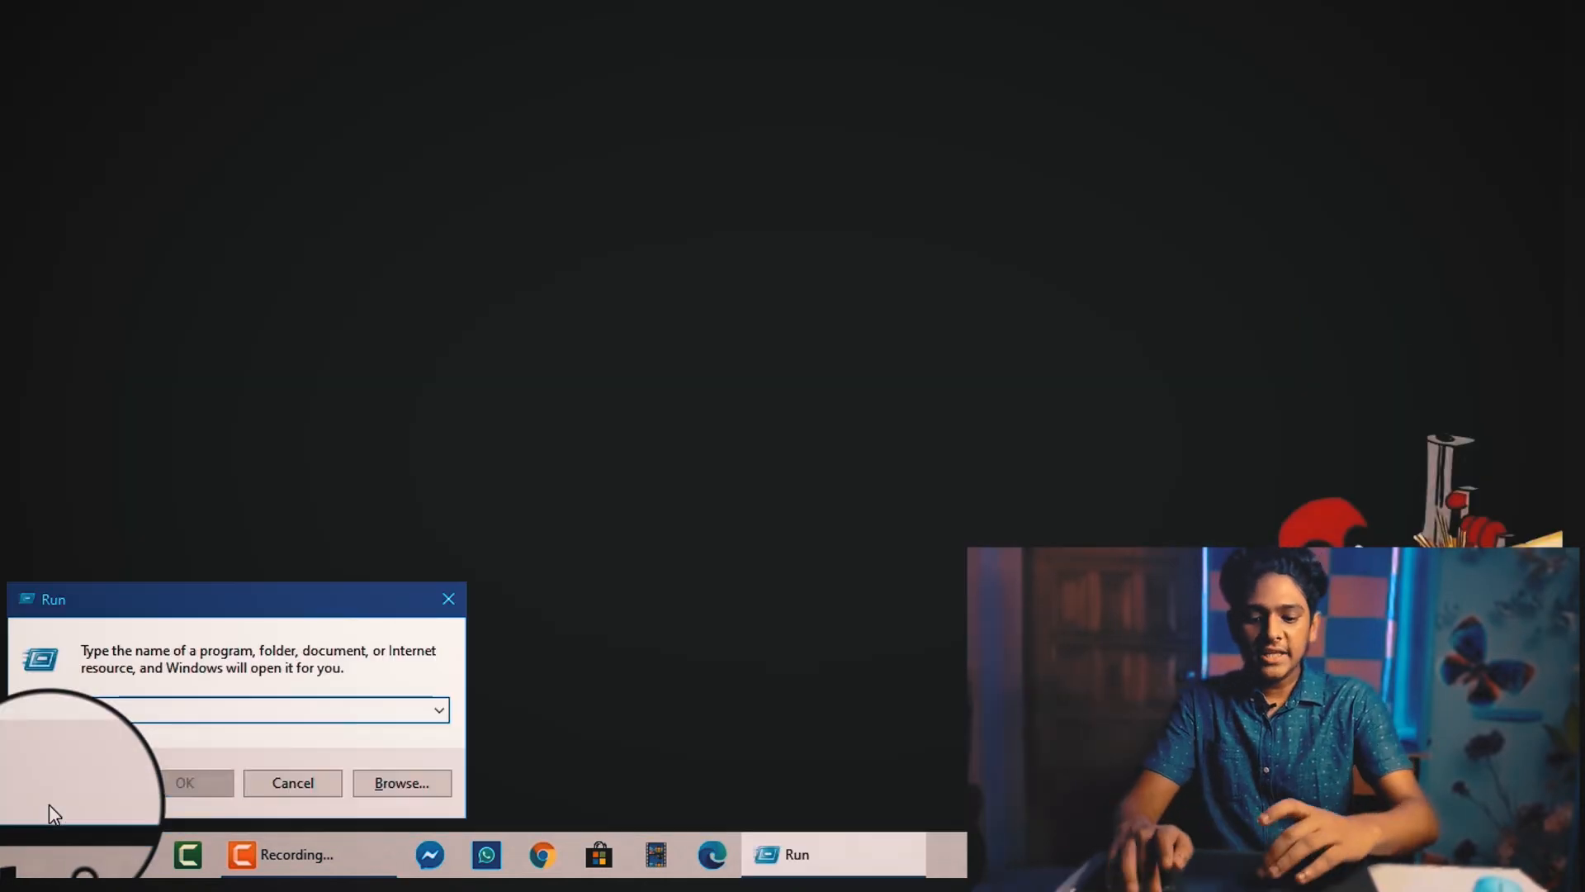
type("temp")
key("Return")
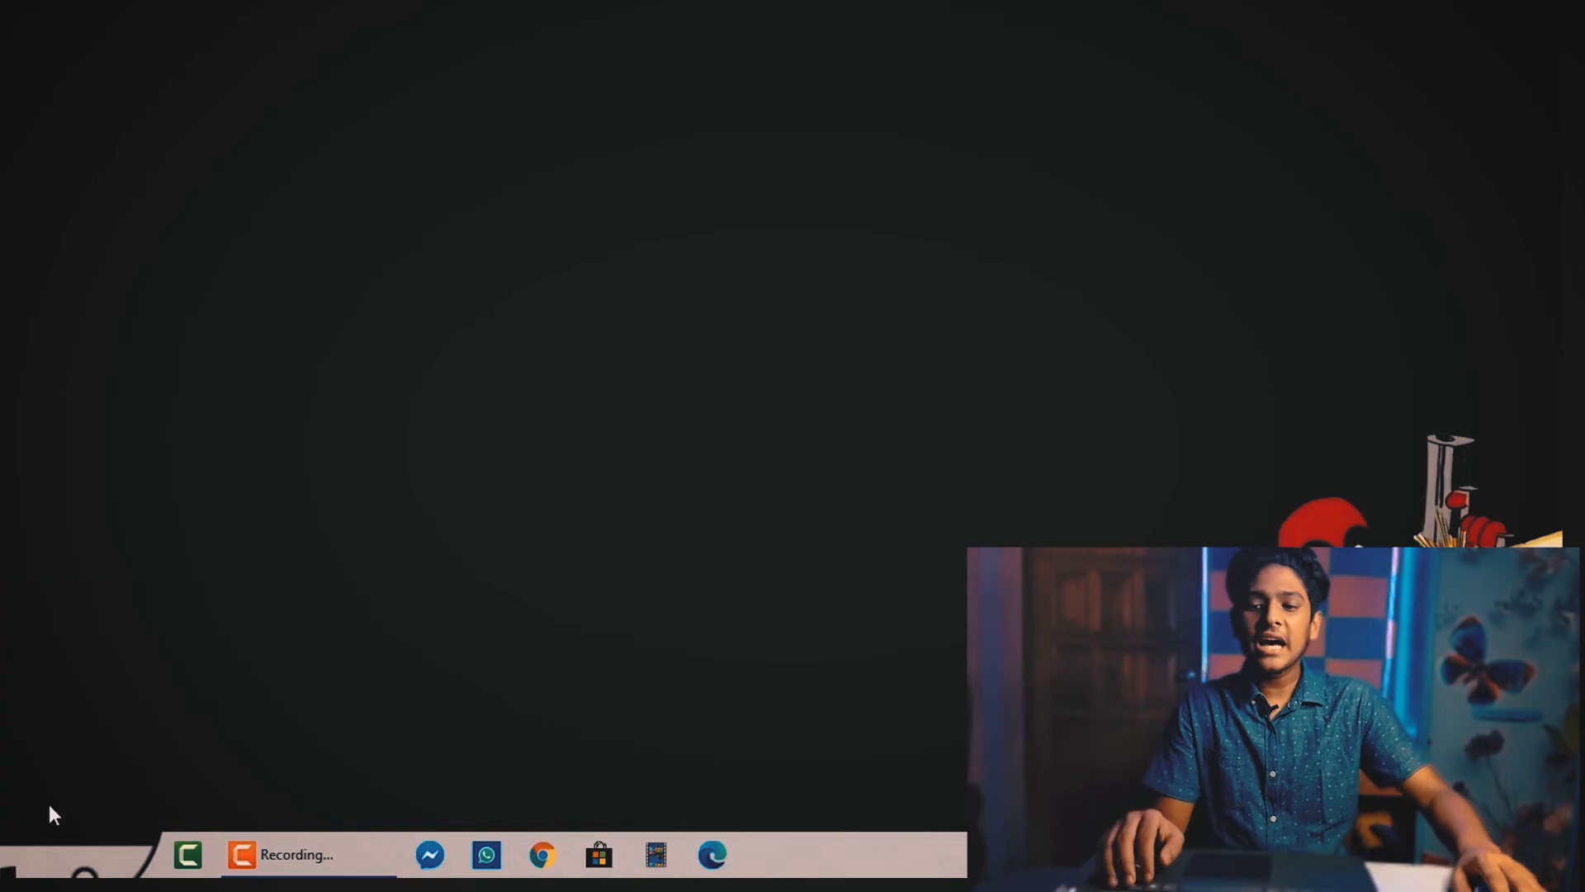
Select all files and folders in C:\Windows\Temp and delete them.
scroll(409, 367, "down", 2)
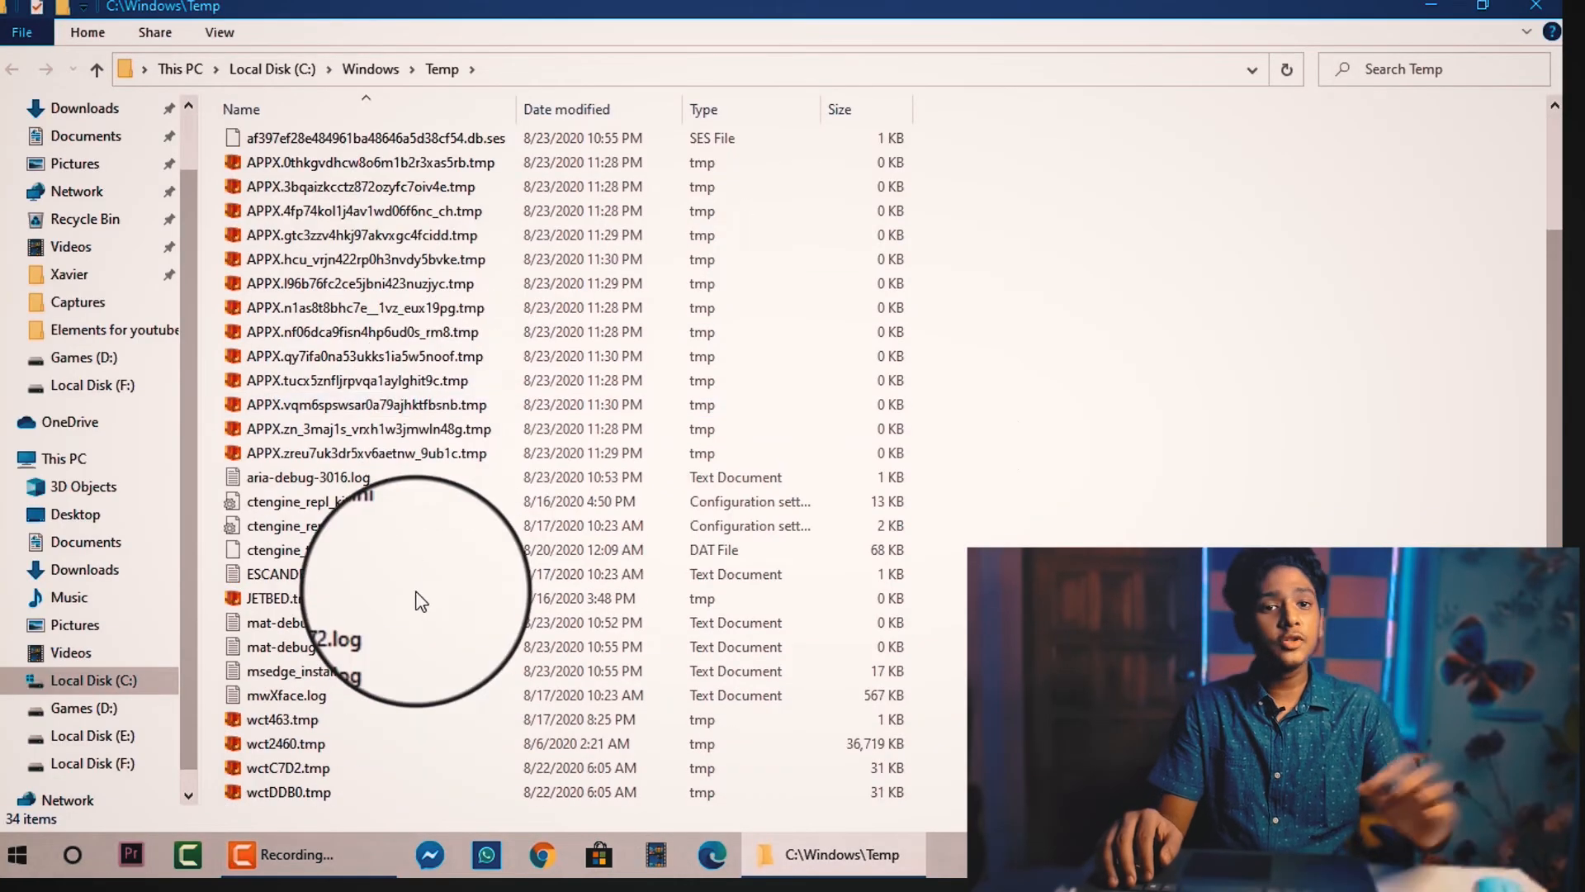
scroll(428, 572, "up", 2)
left_click(479, 627)
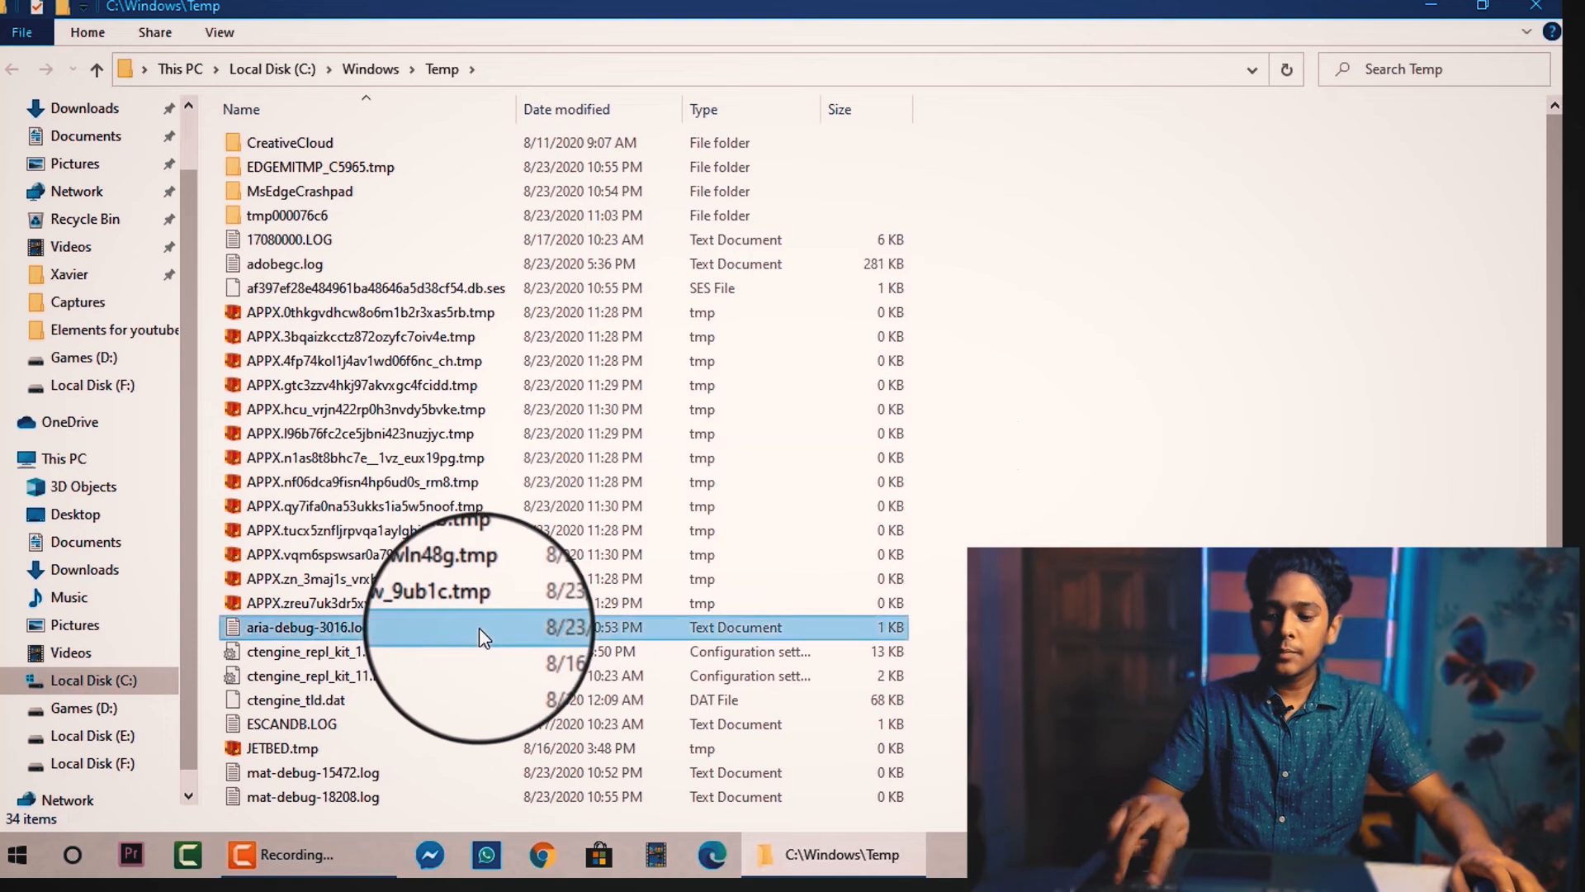
key("ctrl+a")
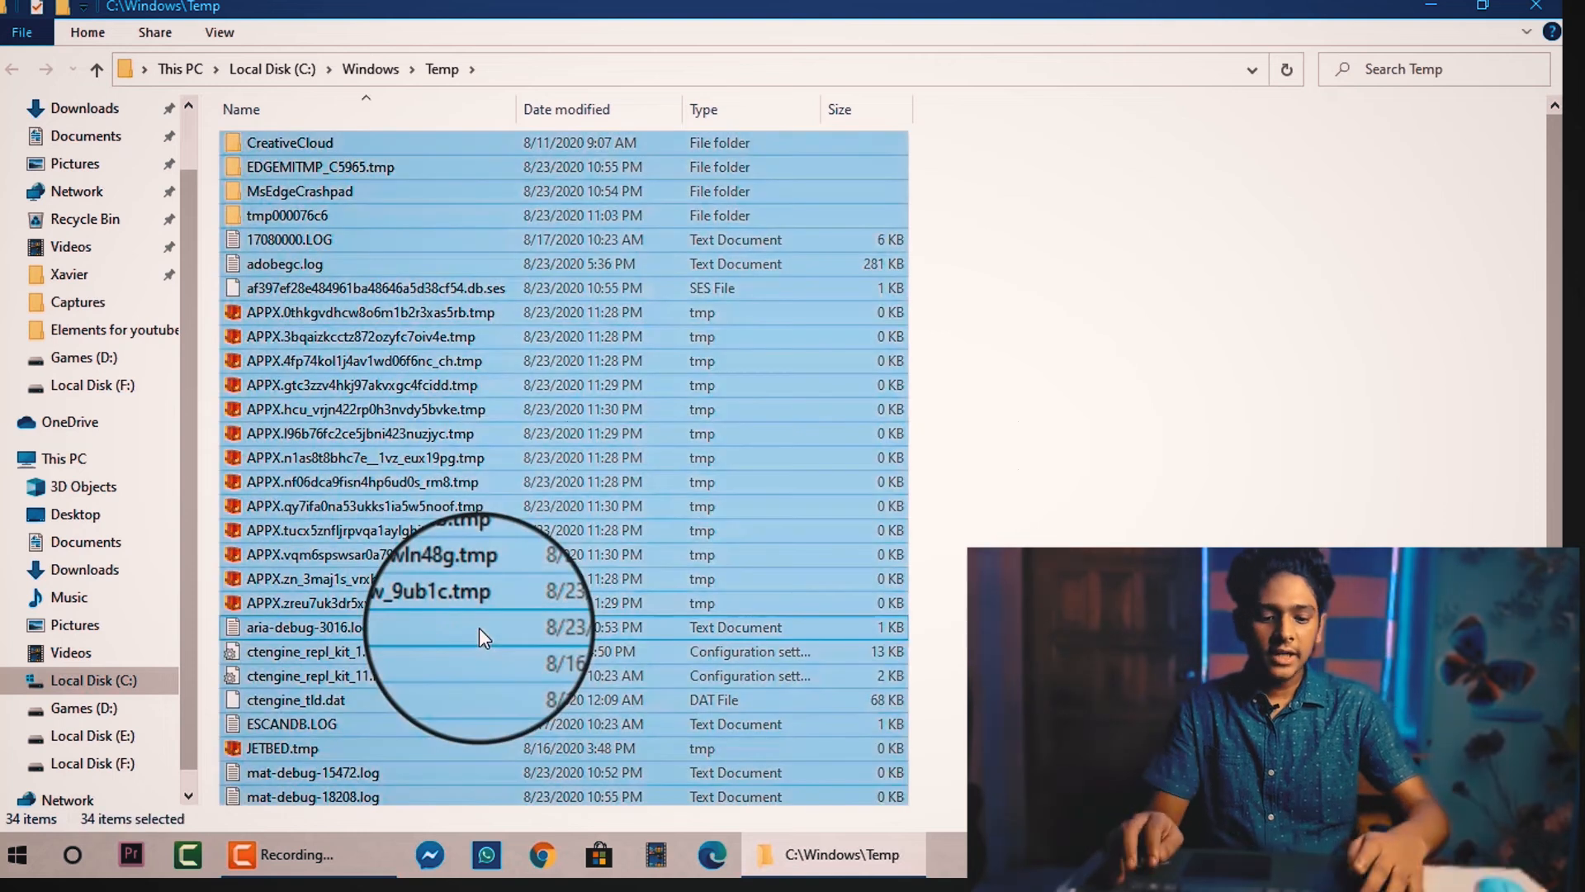
key("Delete")
key("Return")
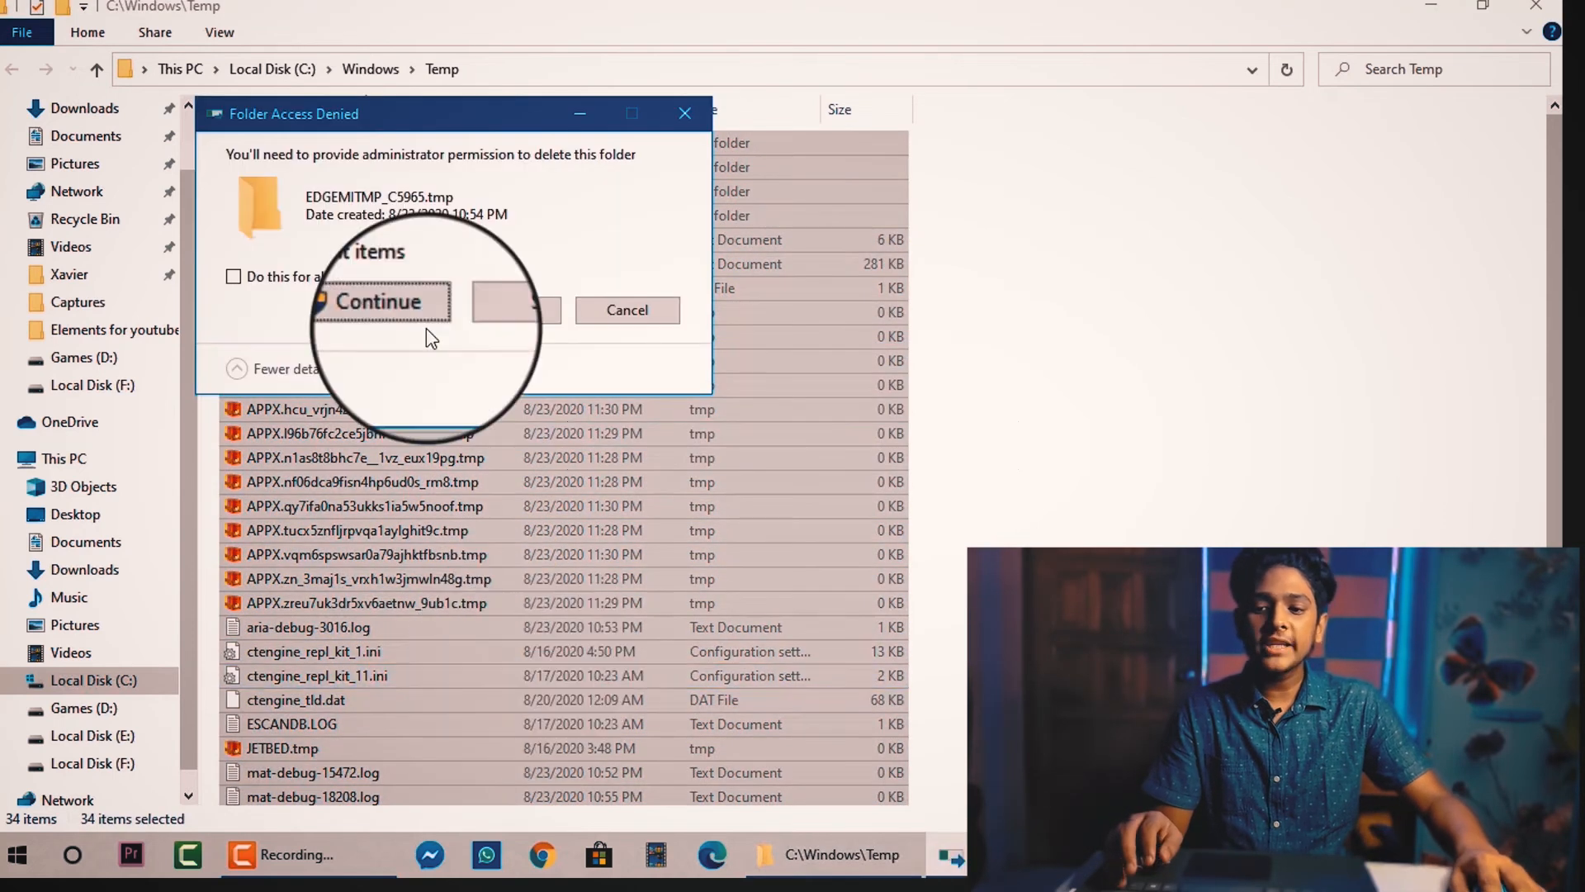
Continue the deletion with administrator permission for all current items, skipping JETBED.tmp and dismissing the CreativeCloud prompt, and close the Temp folder.
left_click(234, 279)
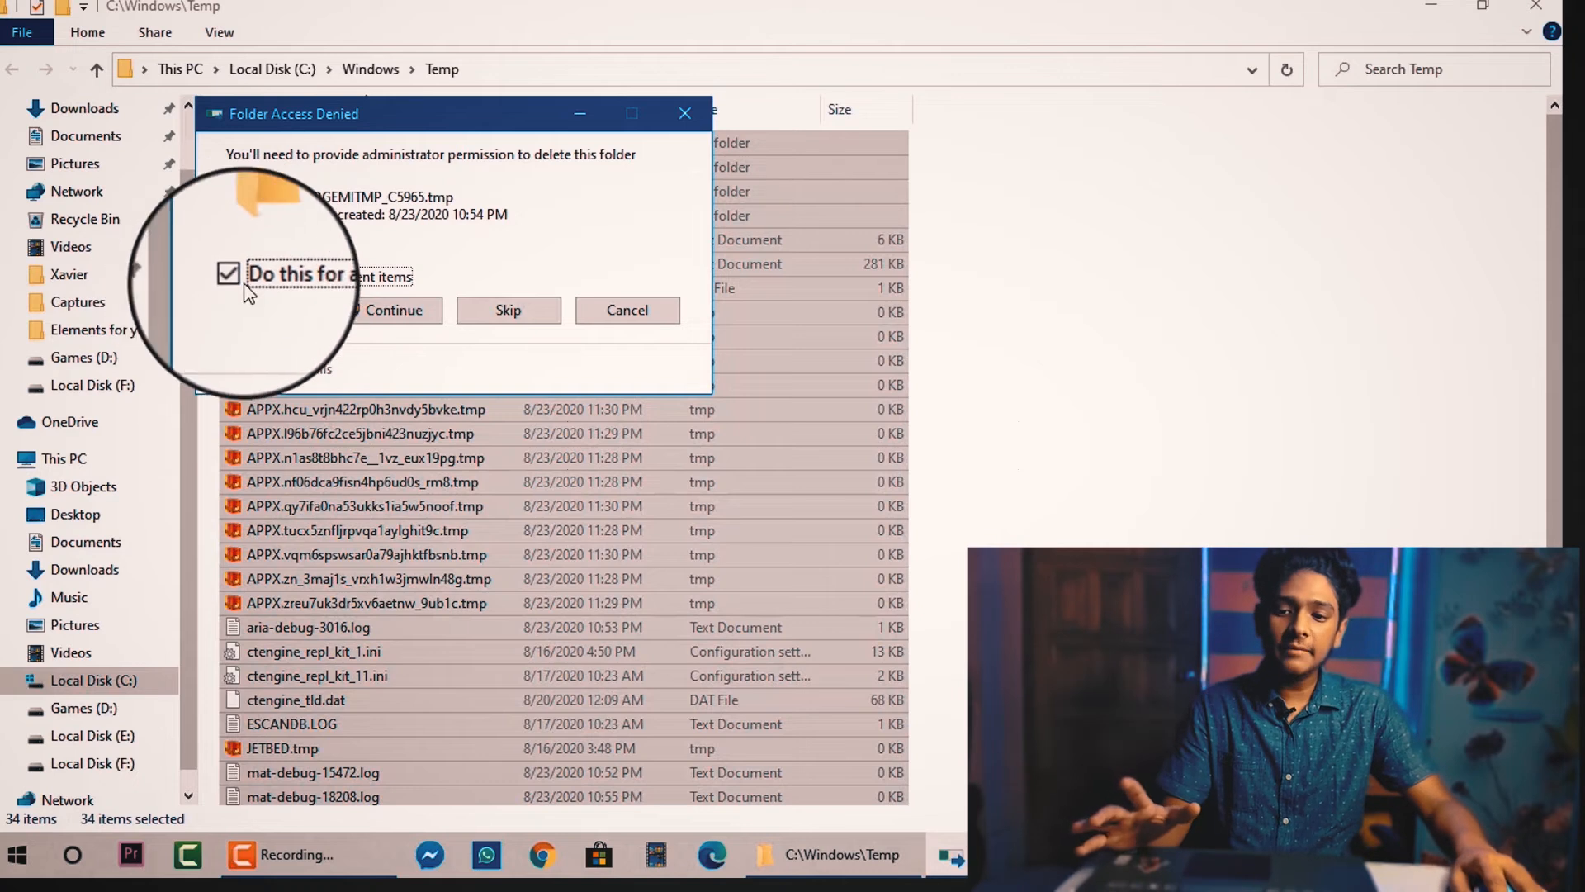
left_click(385, 310)
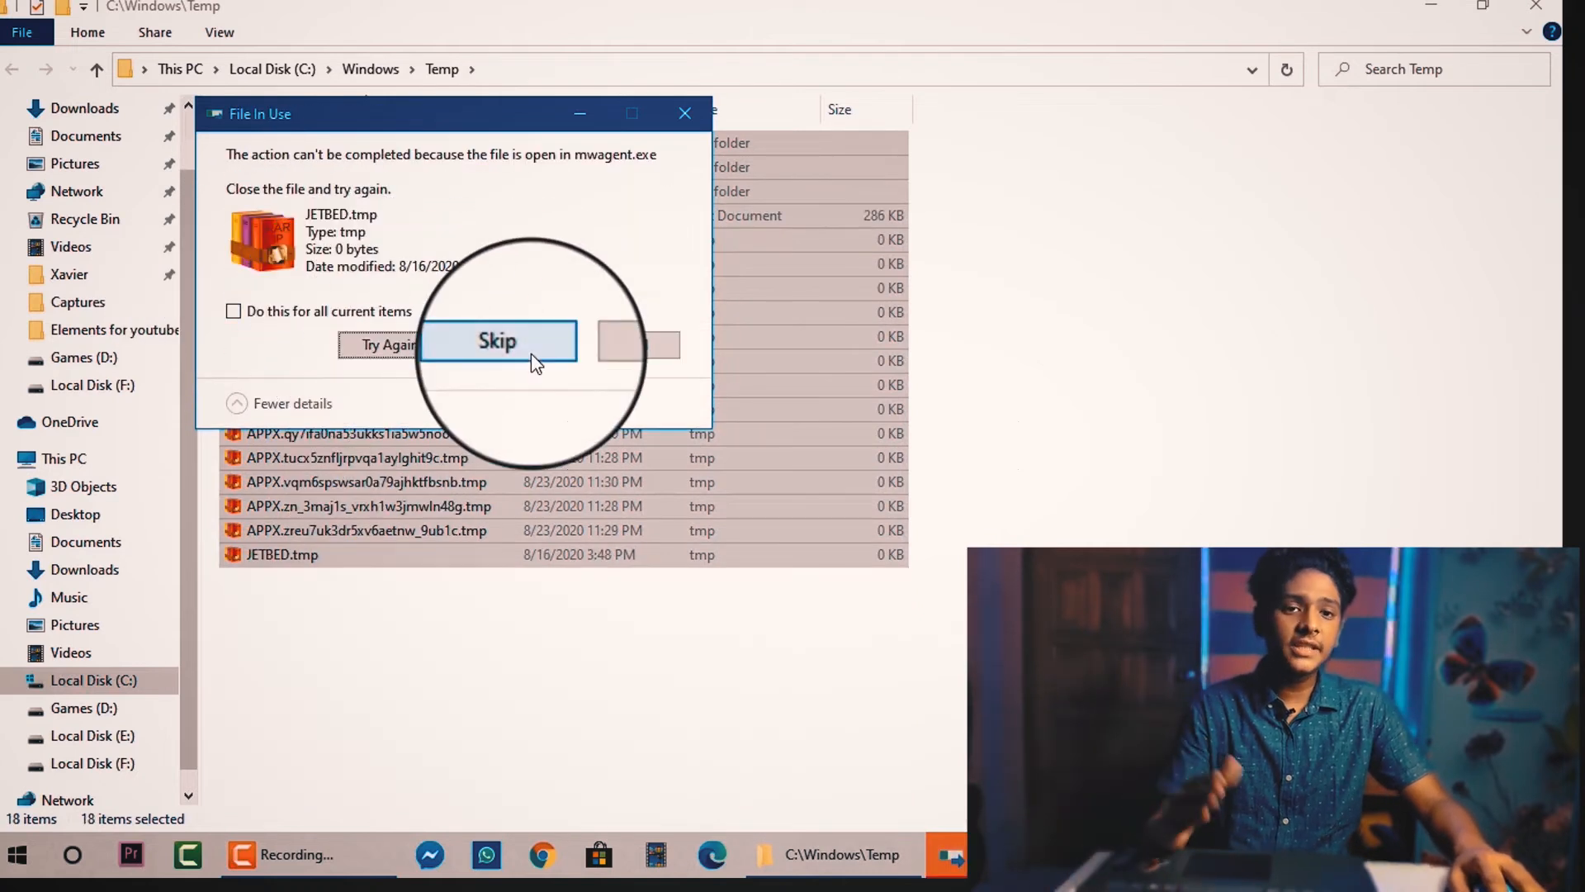
left_click(532, 356)
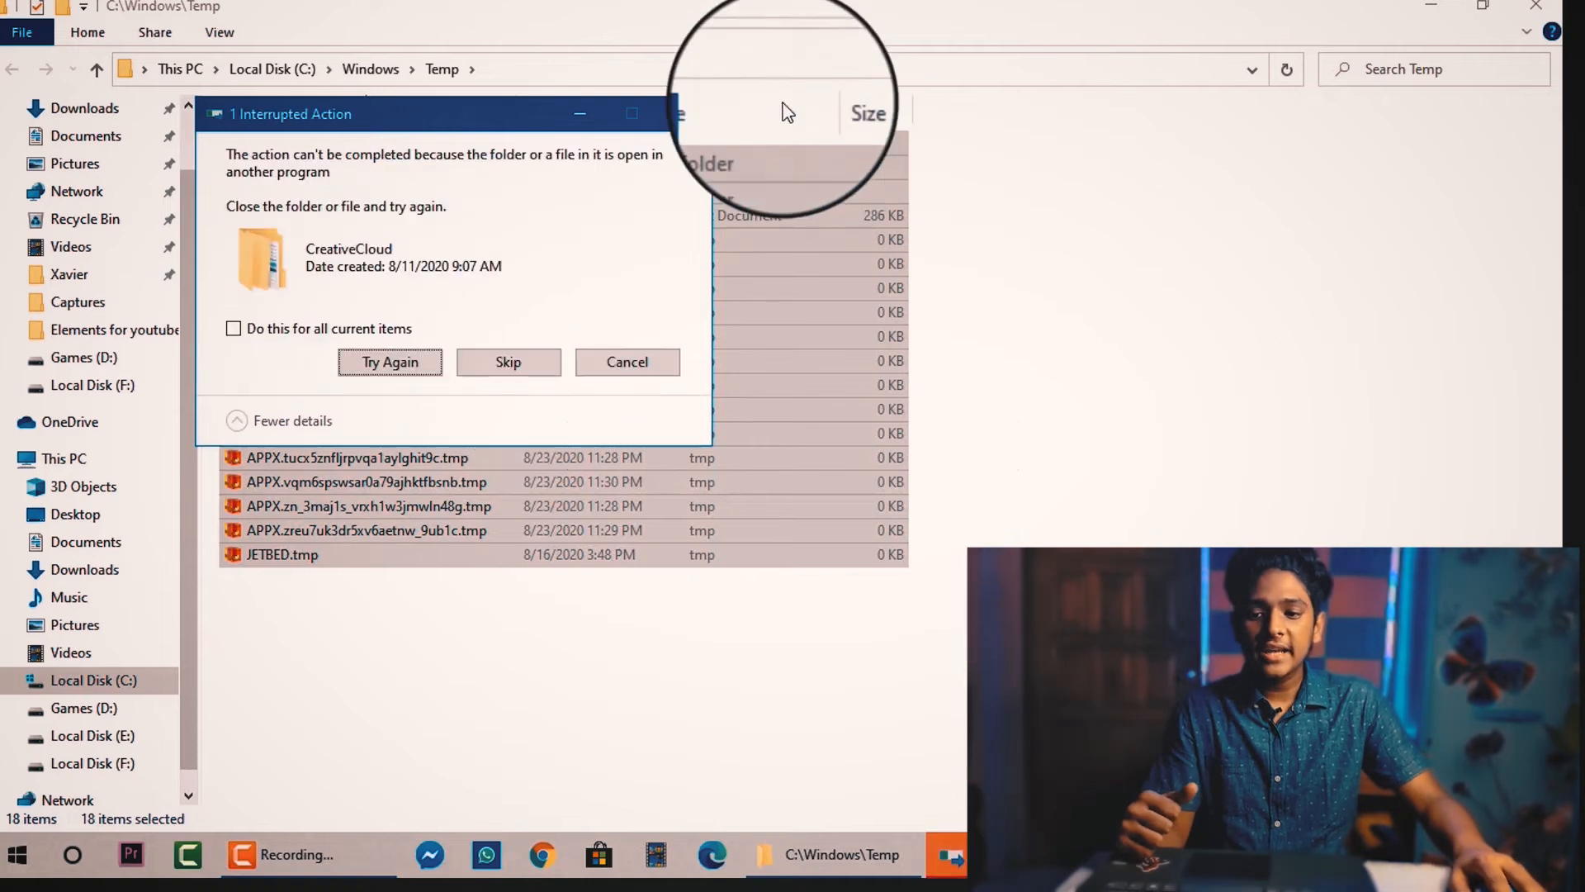
left_click(685, 113)
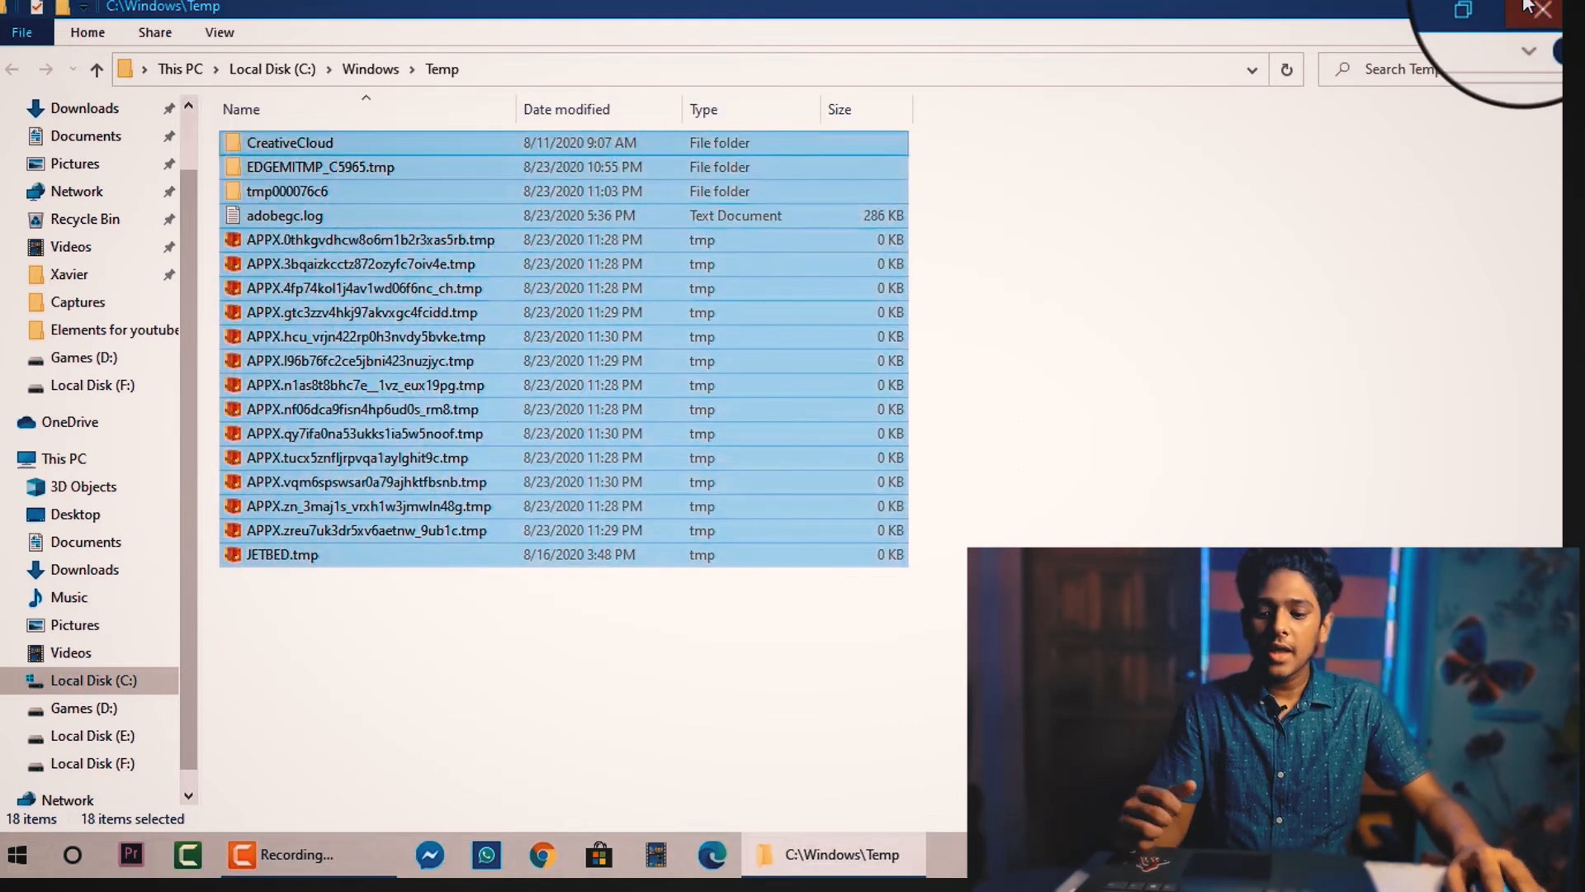
left_click(1536, 6)
Open the user account's local Temp folder by running "%temp%" from the Run dialog.
key("super")
type("run")
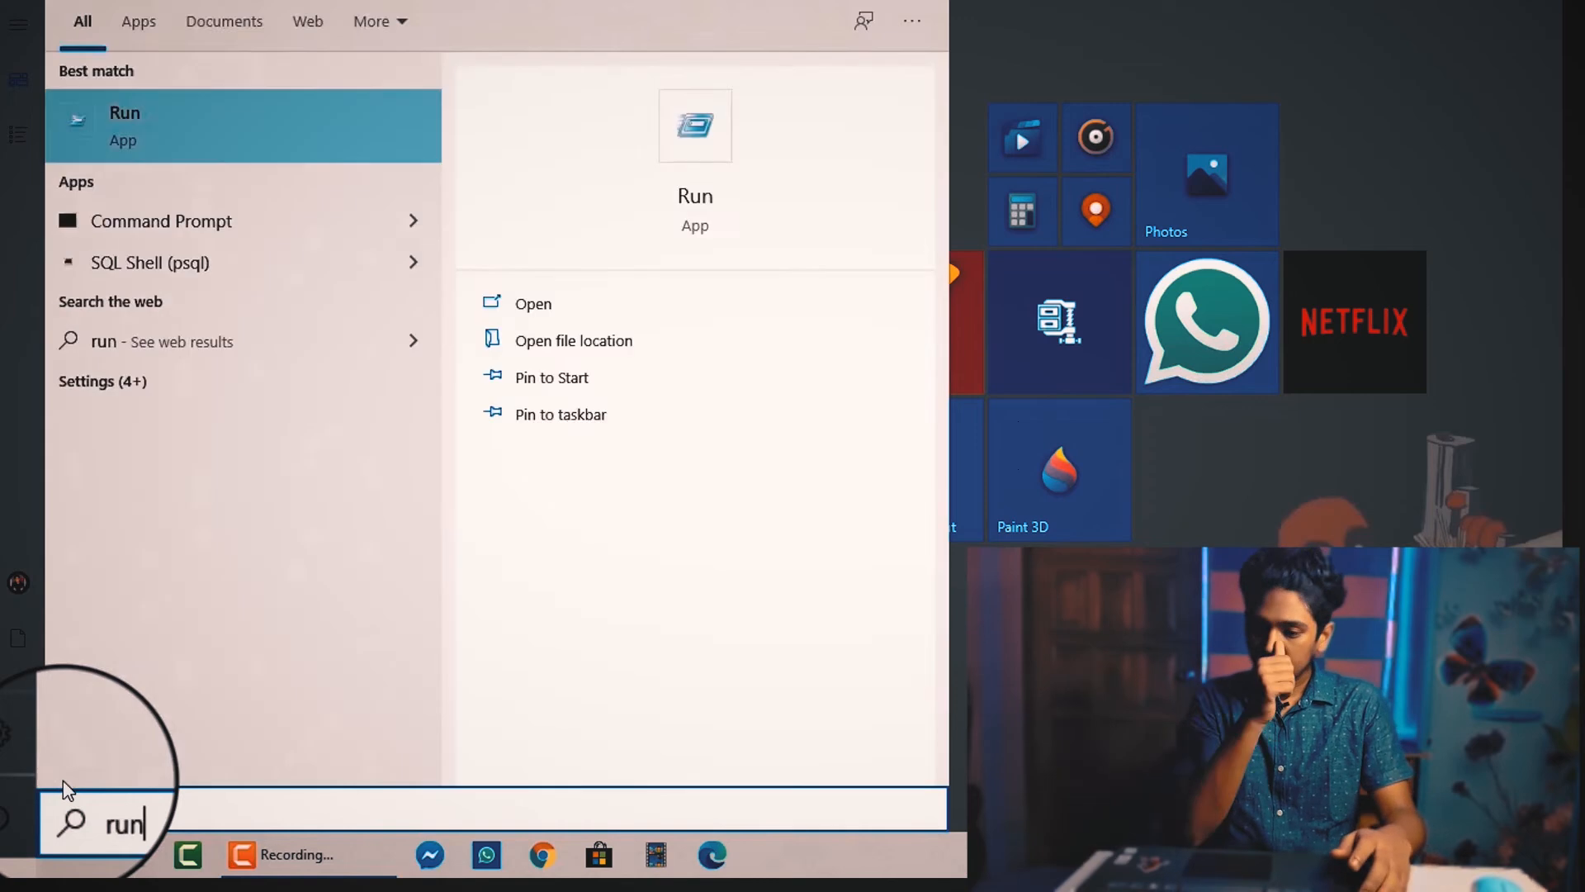
key("Return")
key("BackSpace")
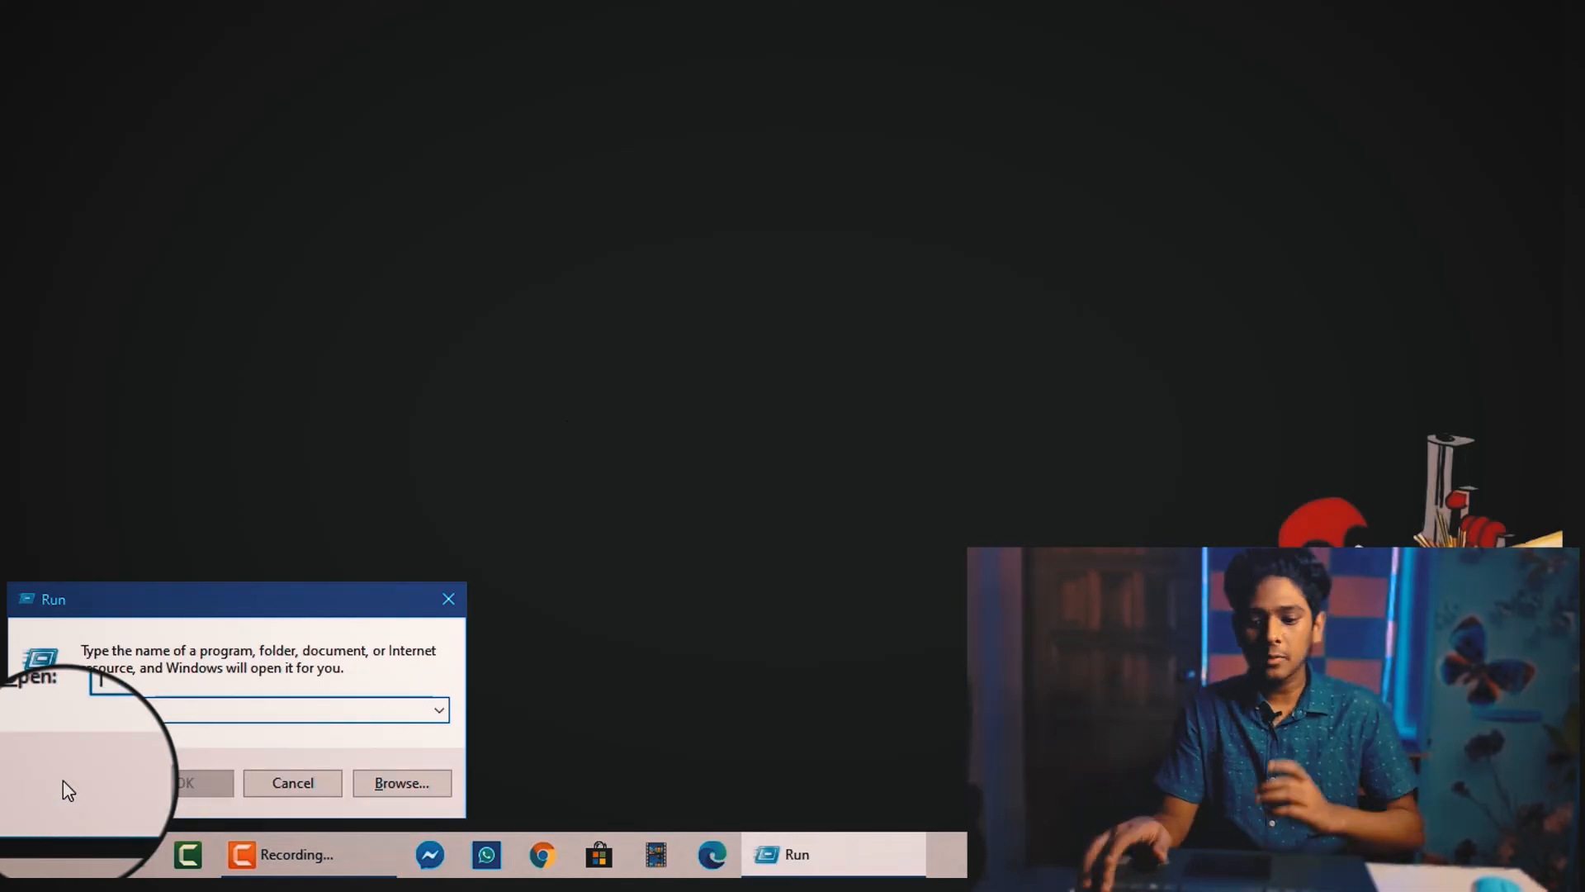
type("5")
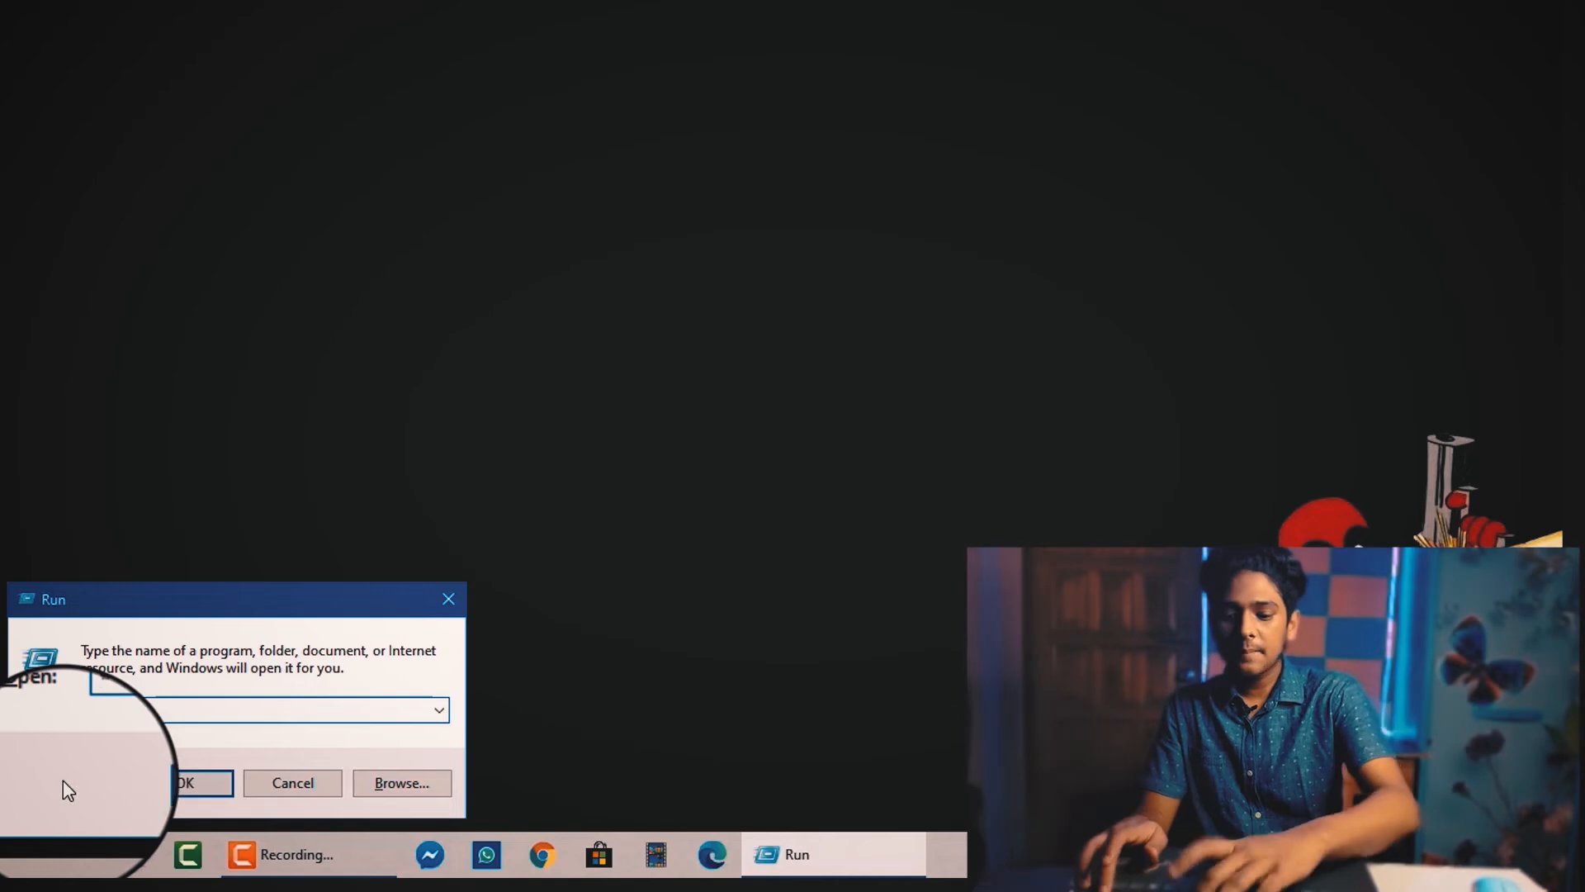
key("BackSpace")
type("%te")
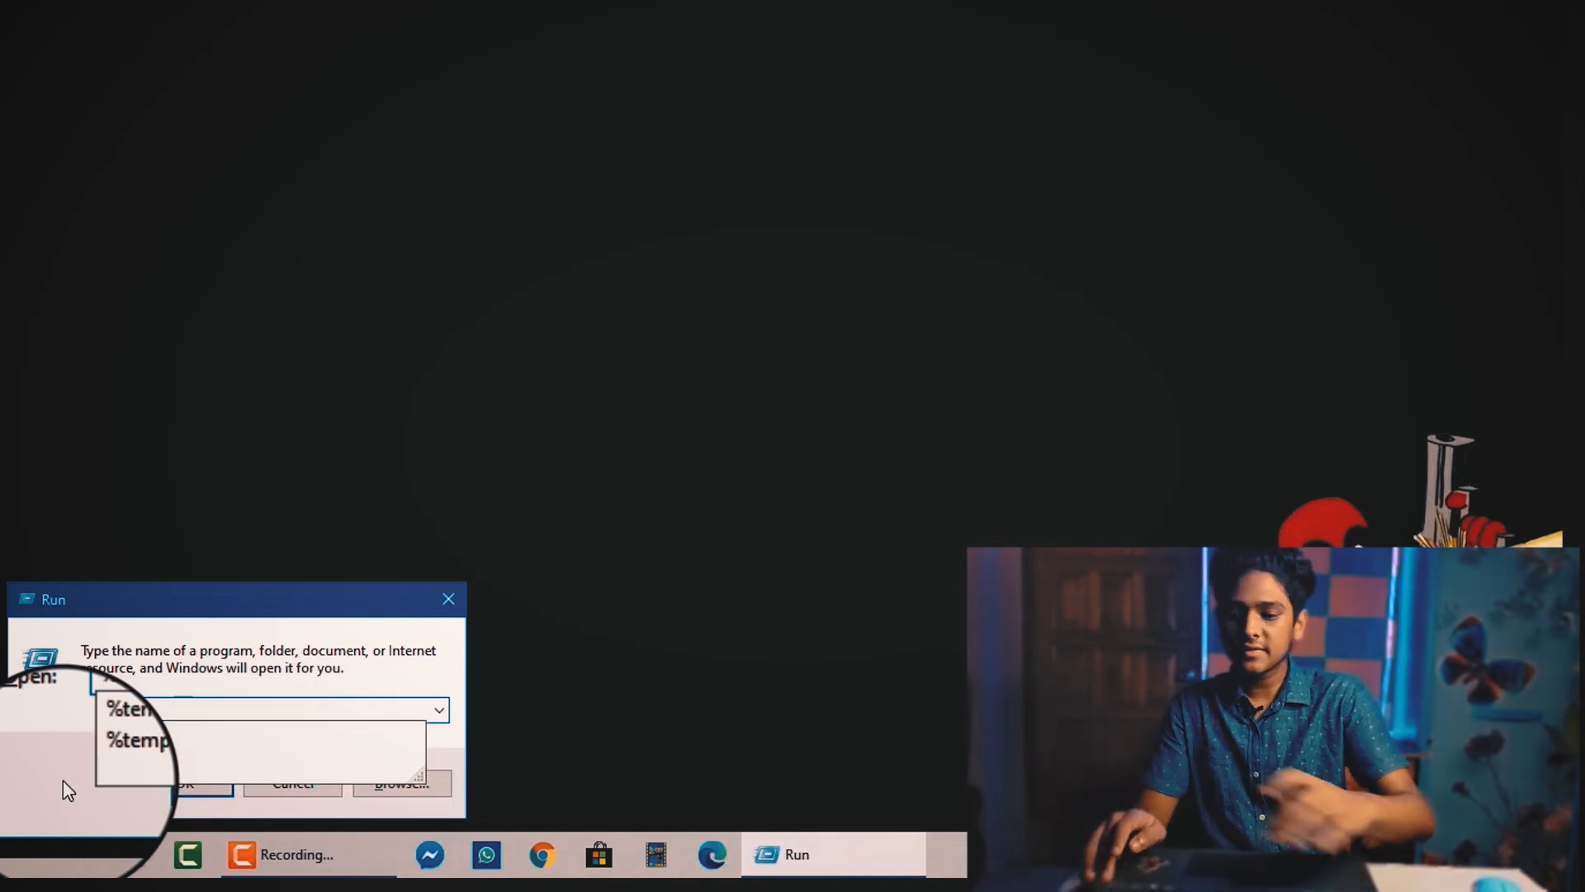
key("Return")
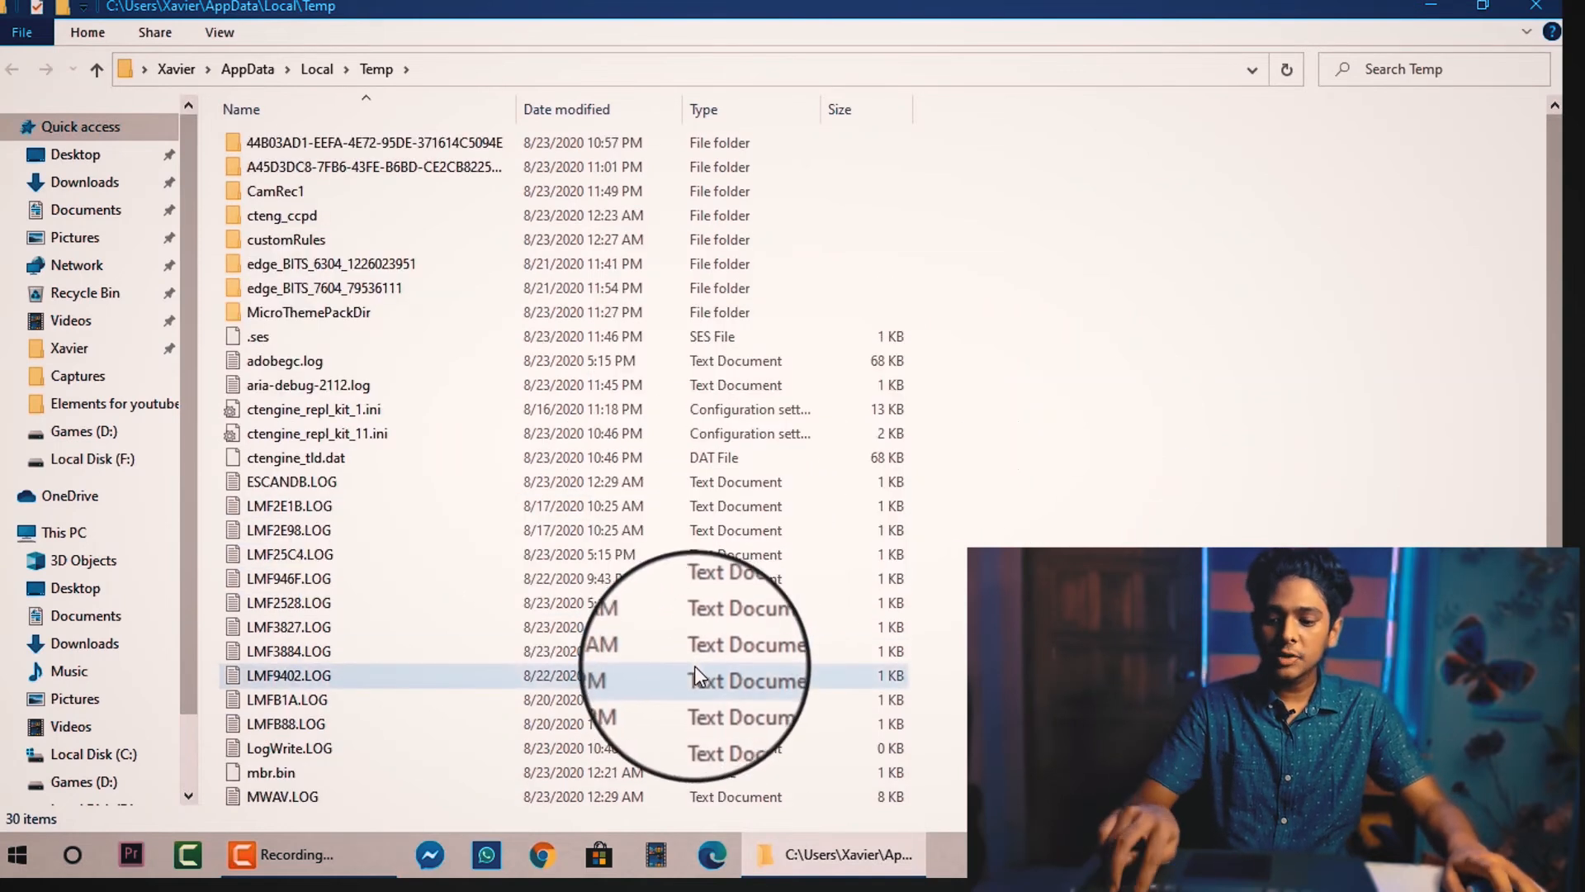
Delete everything in the local AppData Temp folder, skipping items that cannot be removed, and close the folder.
left_click(659, 603)
key("ctrl+a")
key("Delete")
key("Return")
left_click(859, 364)
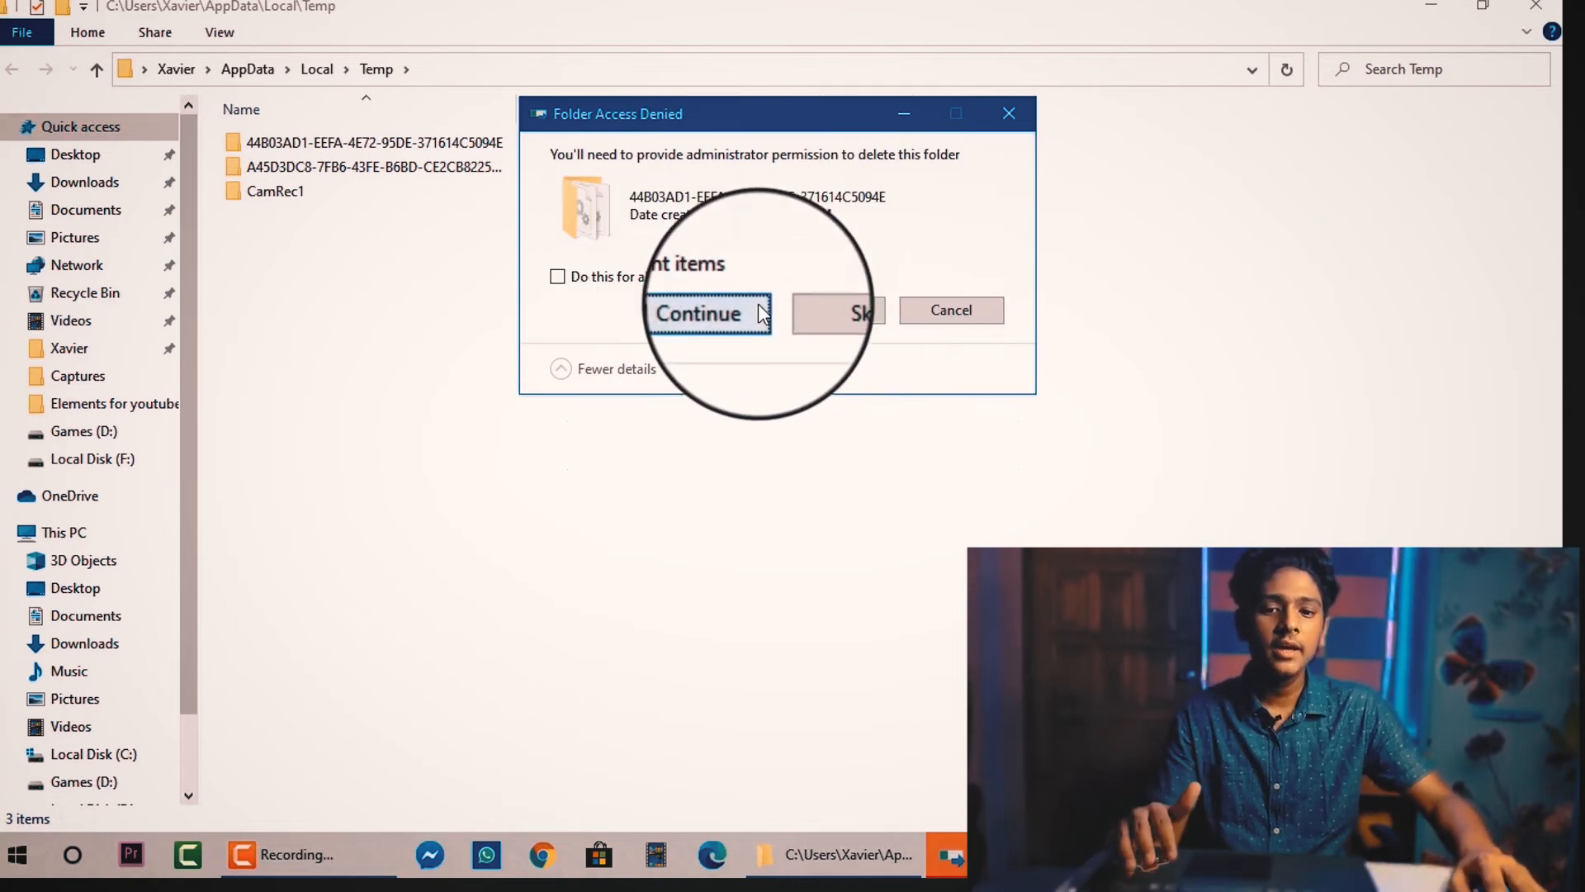
left_click(839, 318)
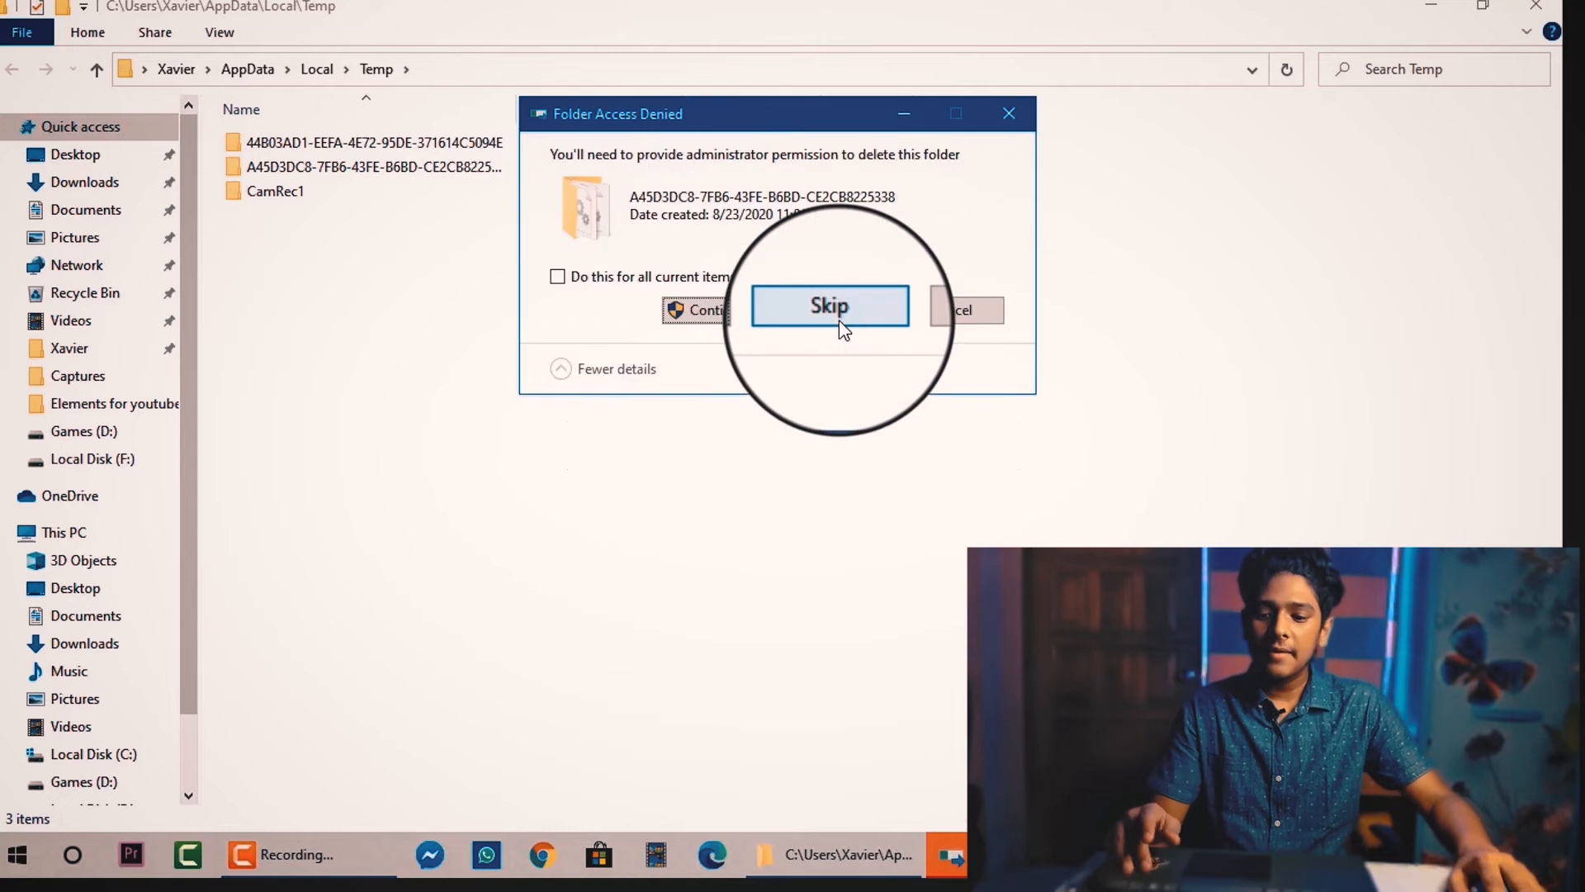
left_click(994, 114)
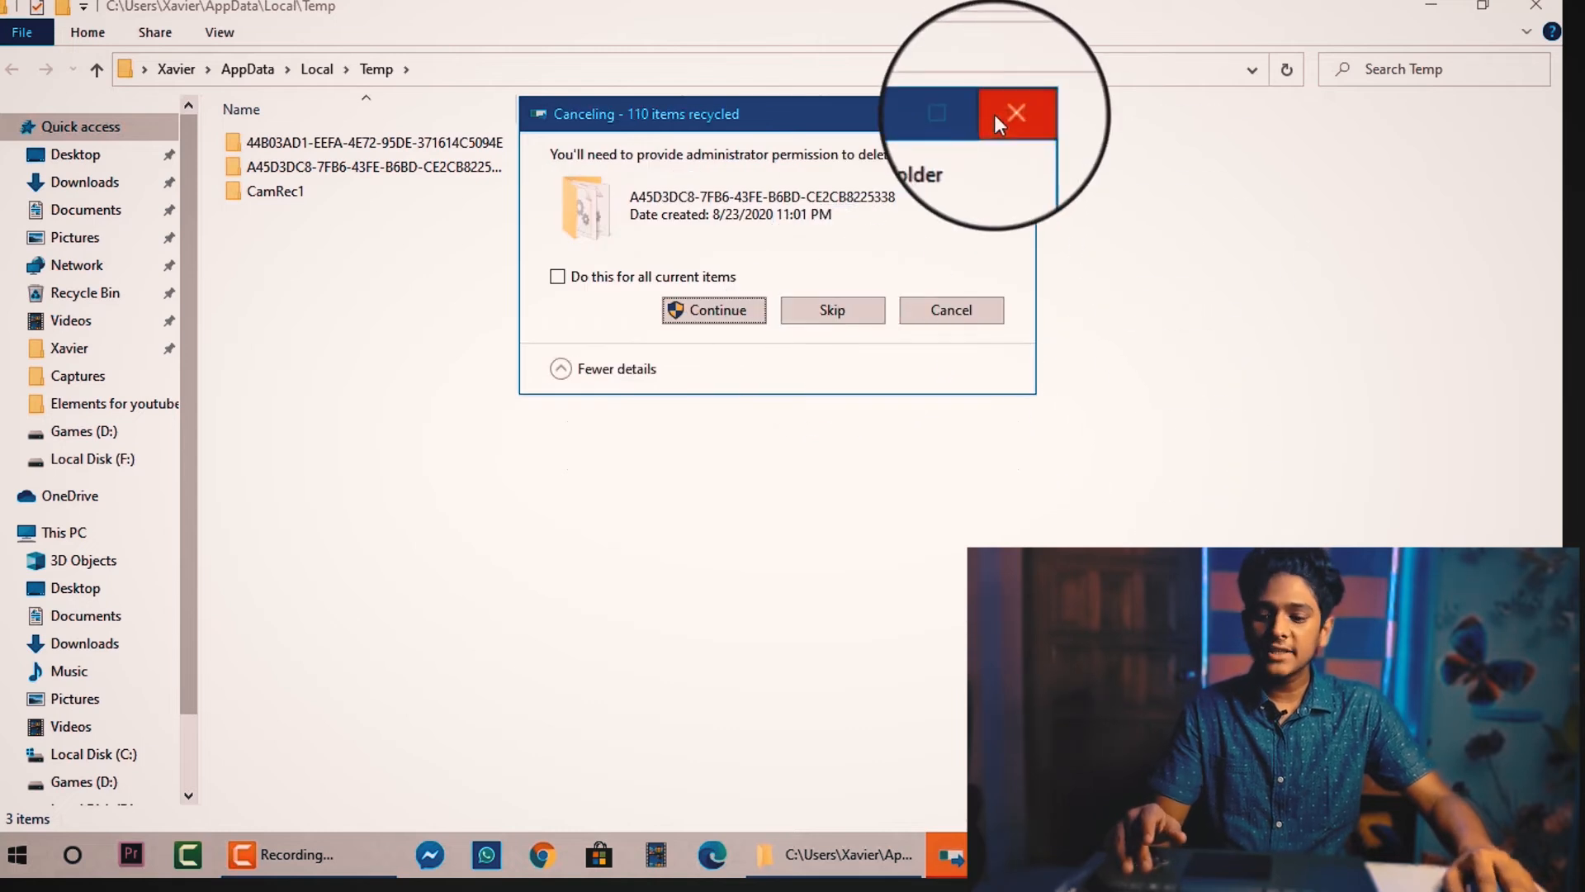
left_click(1523, 11)
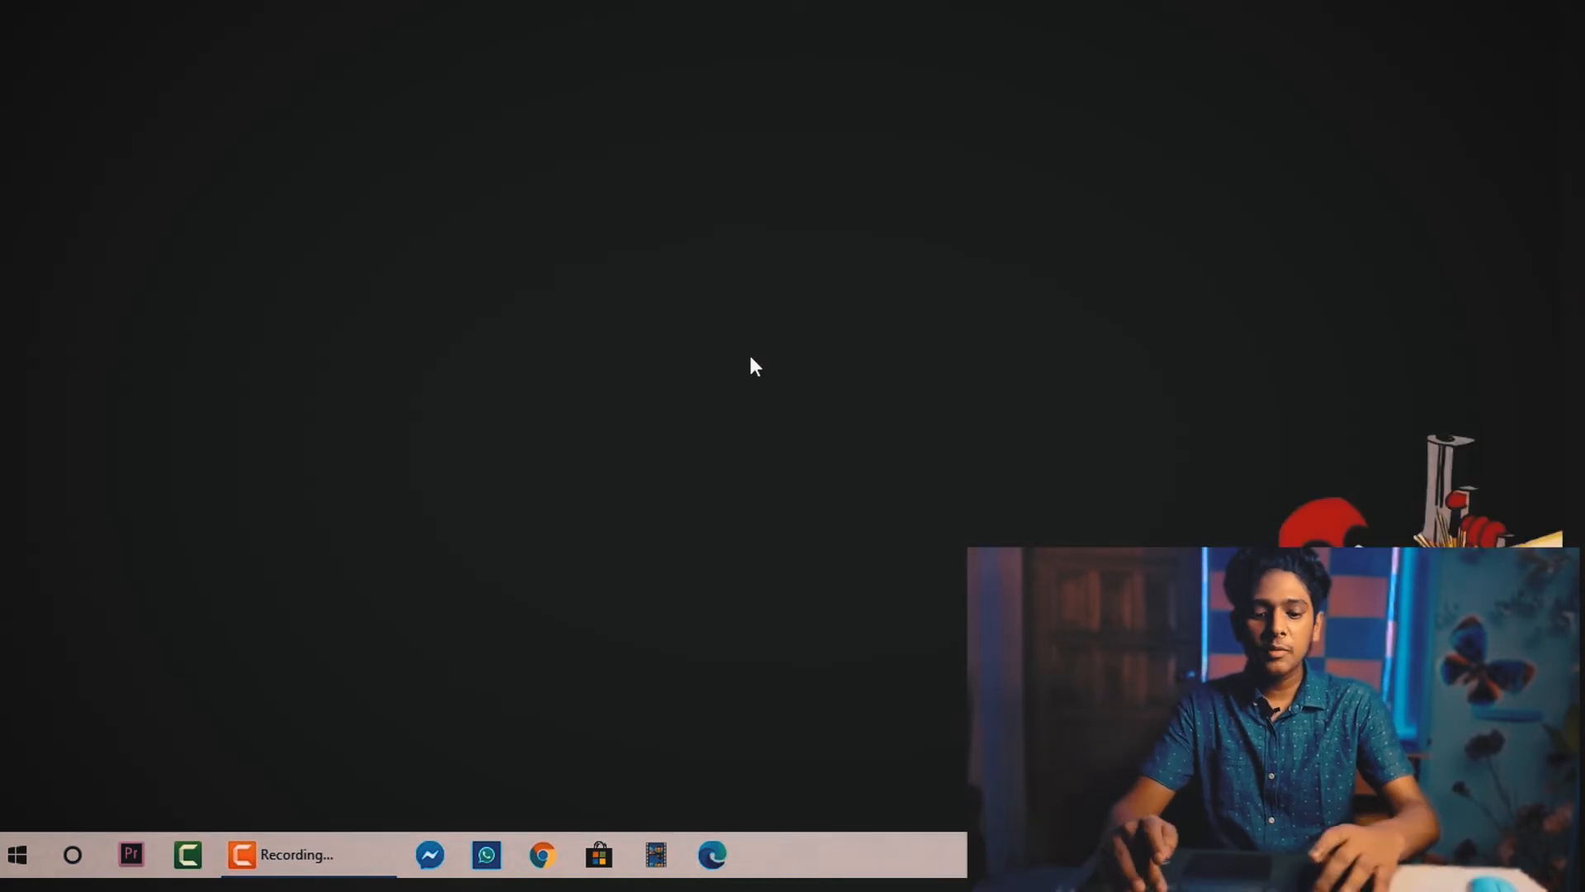
Open the C:\Windows\Prefetch folder by running "prefetch" from the Run dialog.
left_click(17, 855)
type("run")
key("Return")
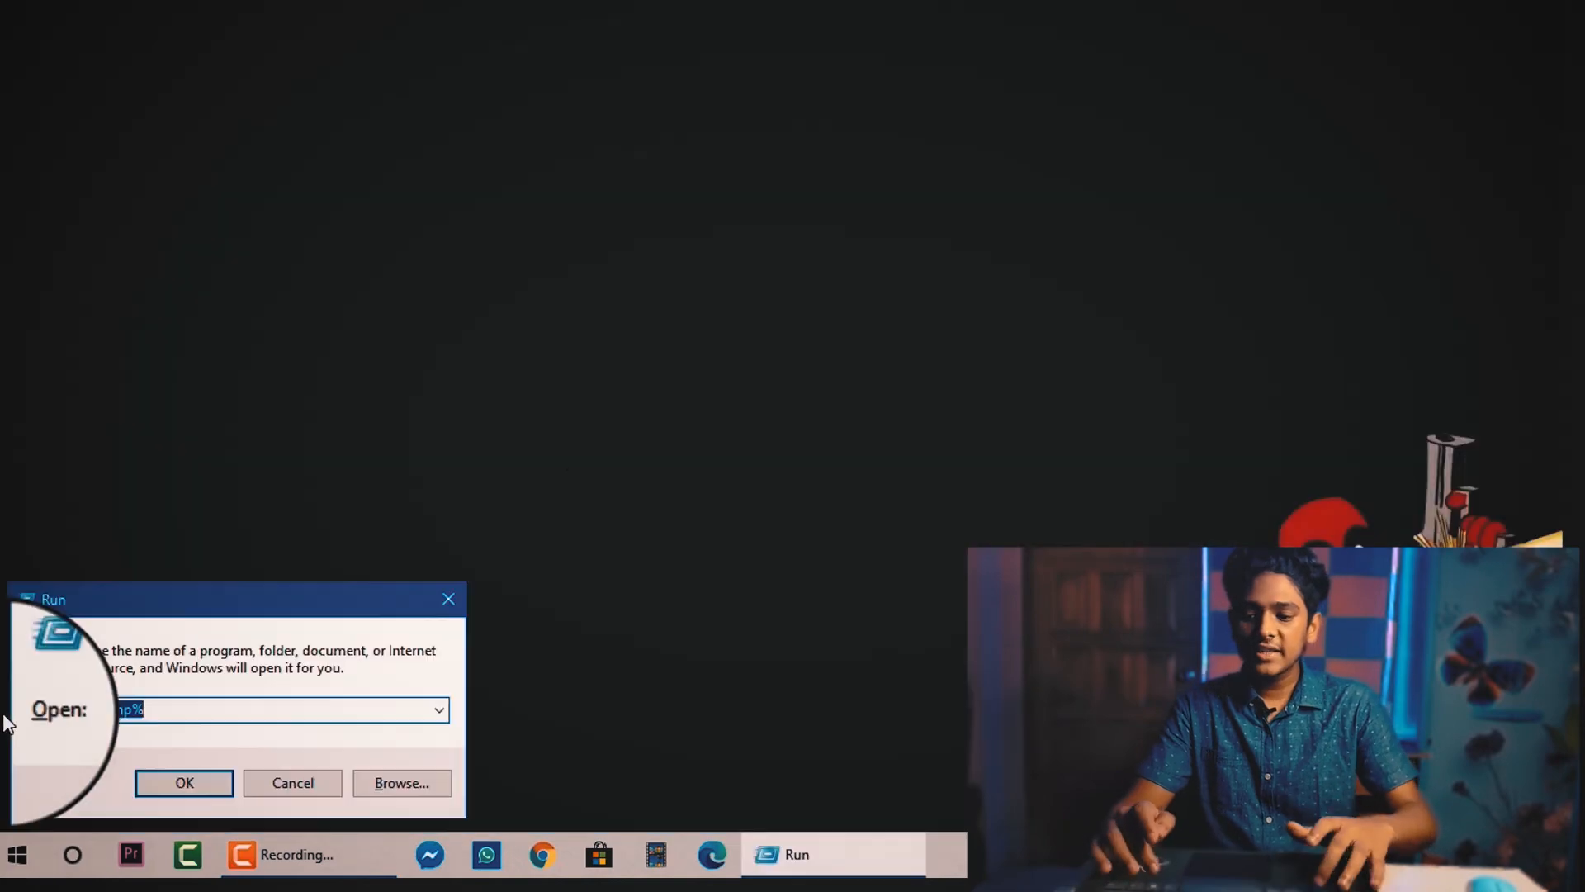
type("p")
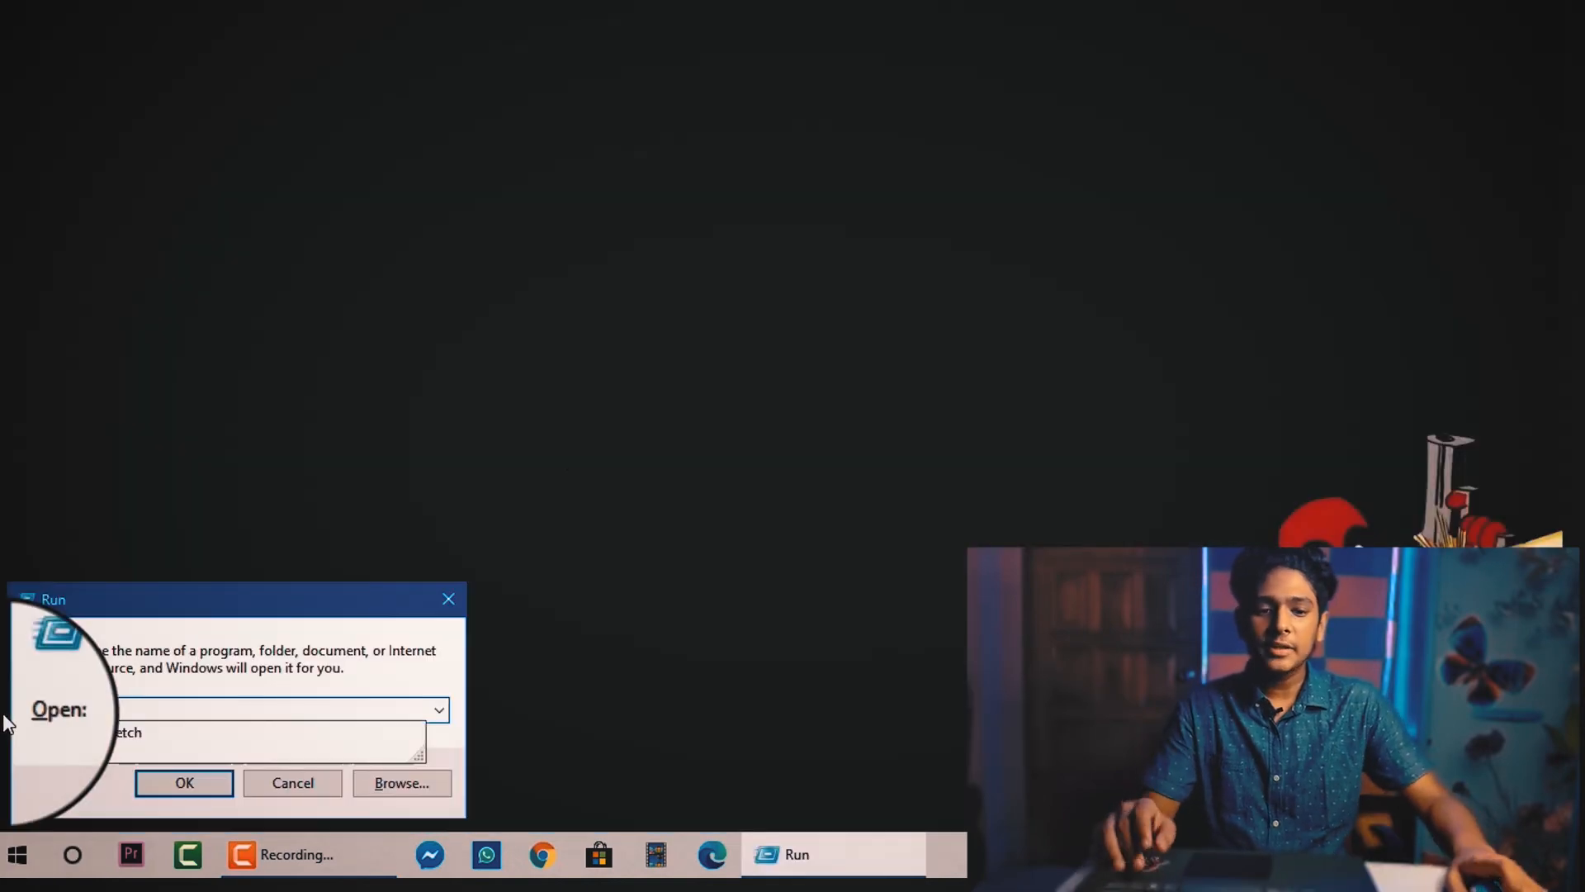
key("Down")
key("Return")
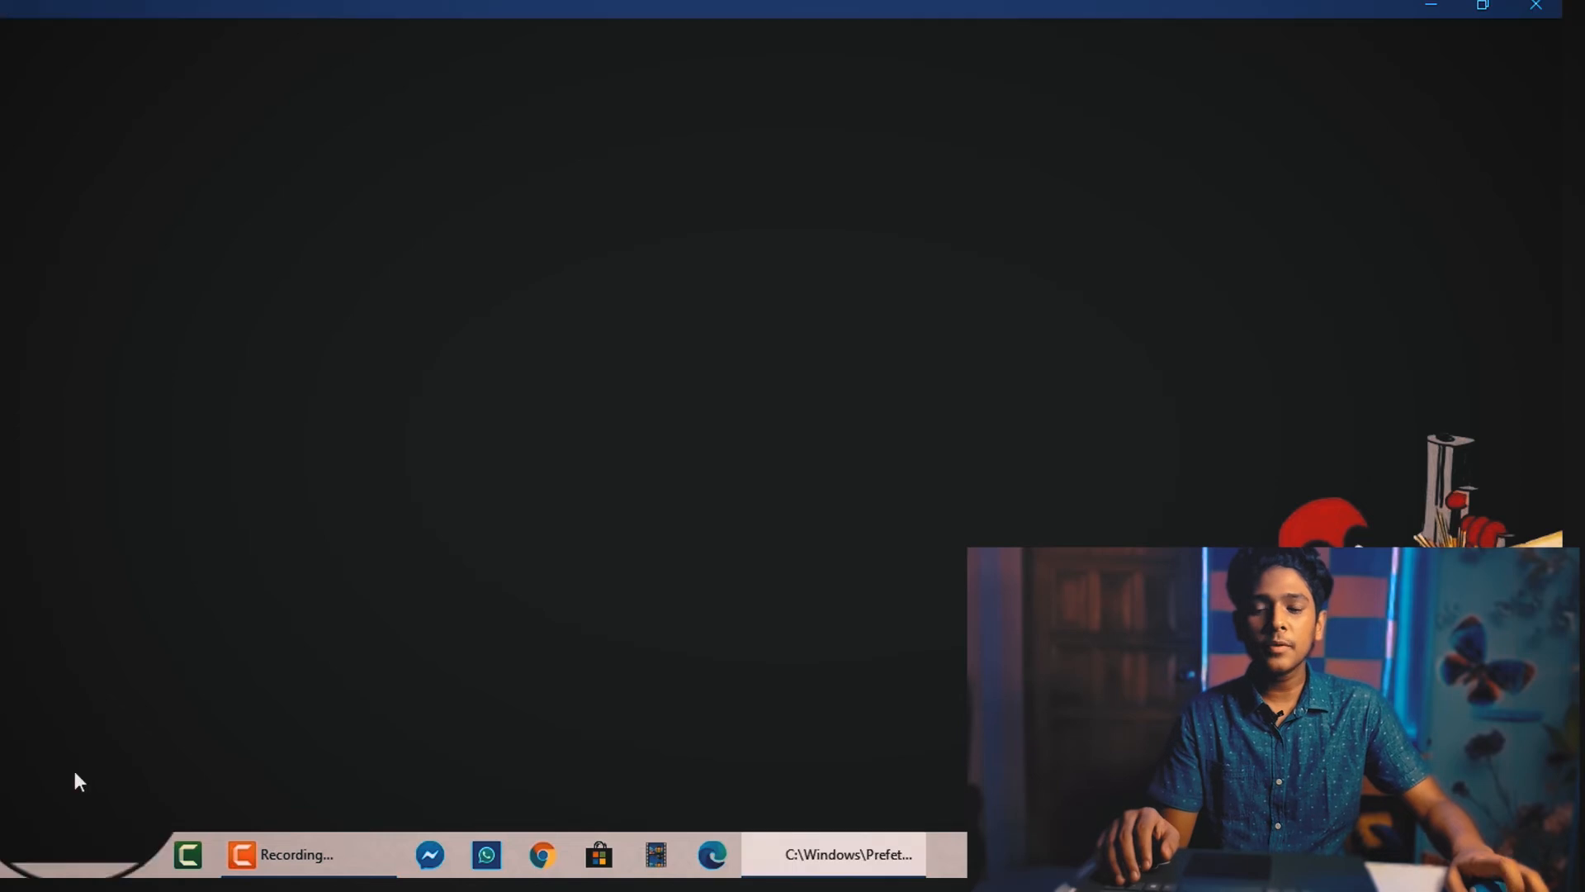
Delete all files in the Prefetch folder, skipping the in-use file PfPre_355d41bf.mkd.
scroll(424, 556, "down", 20)
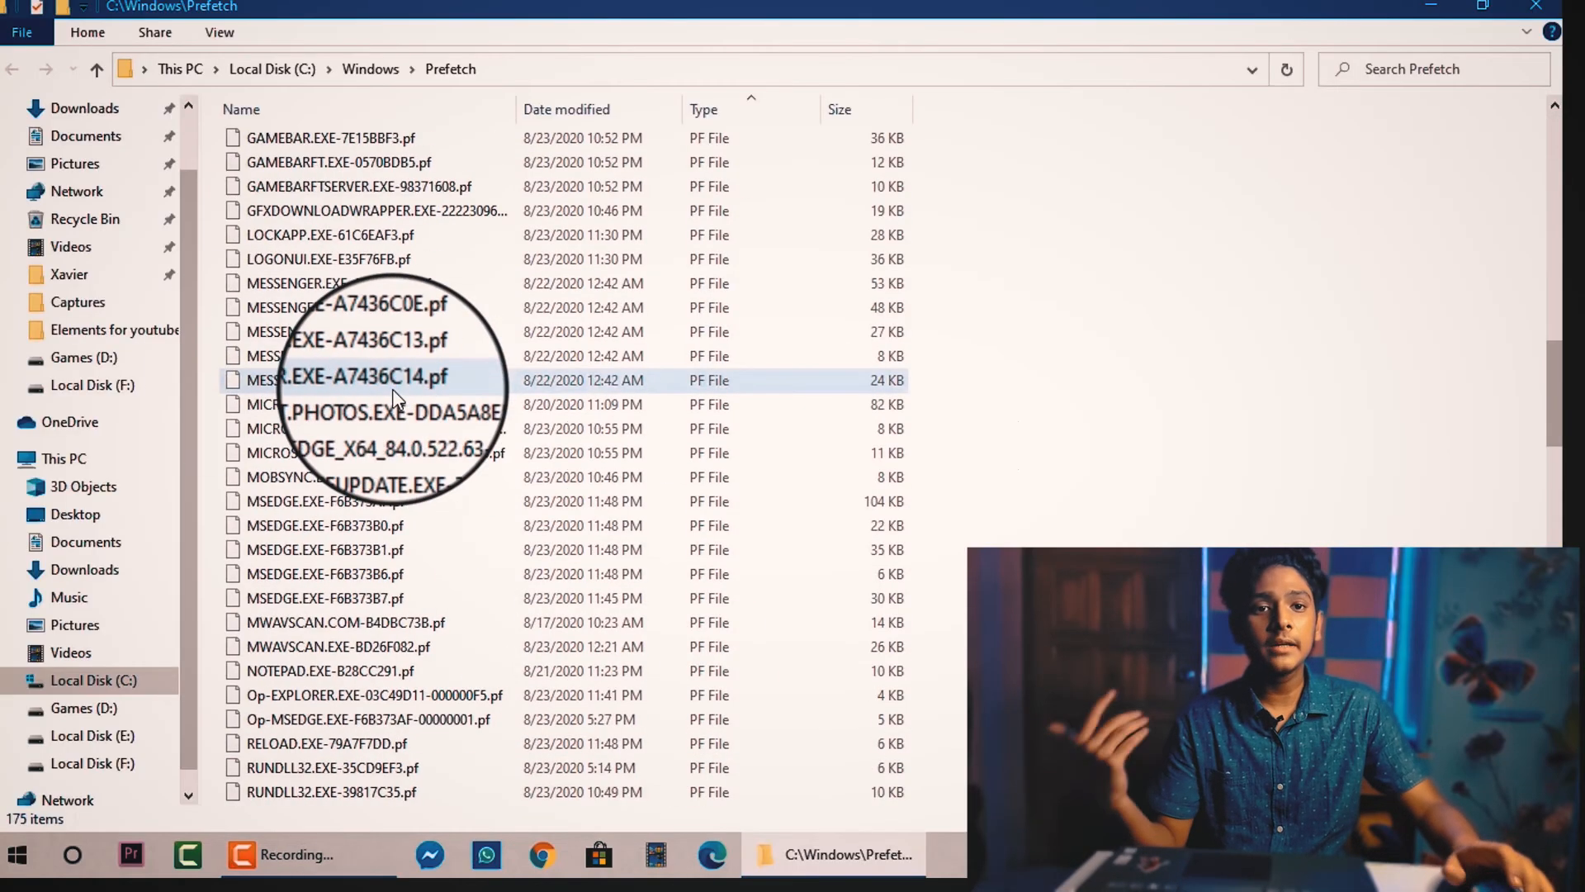
scroll(394, 402, "up", 20)
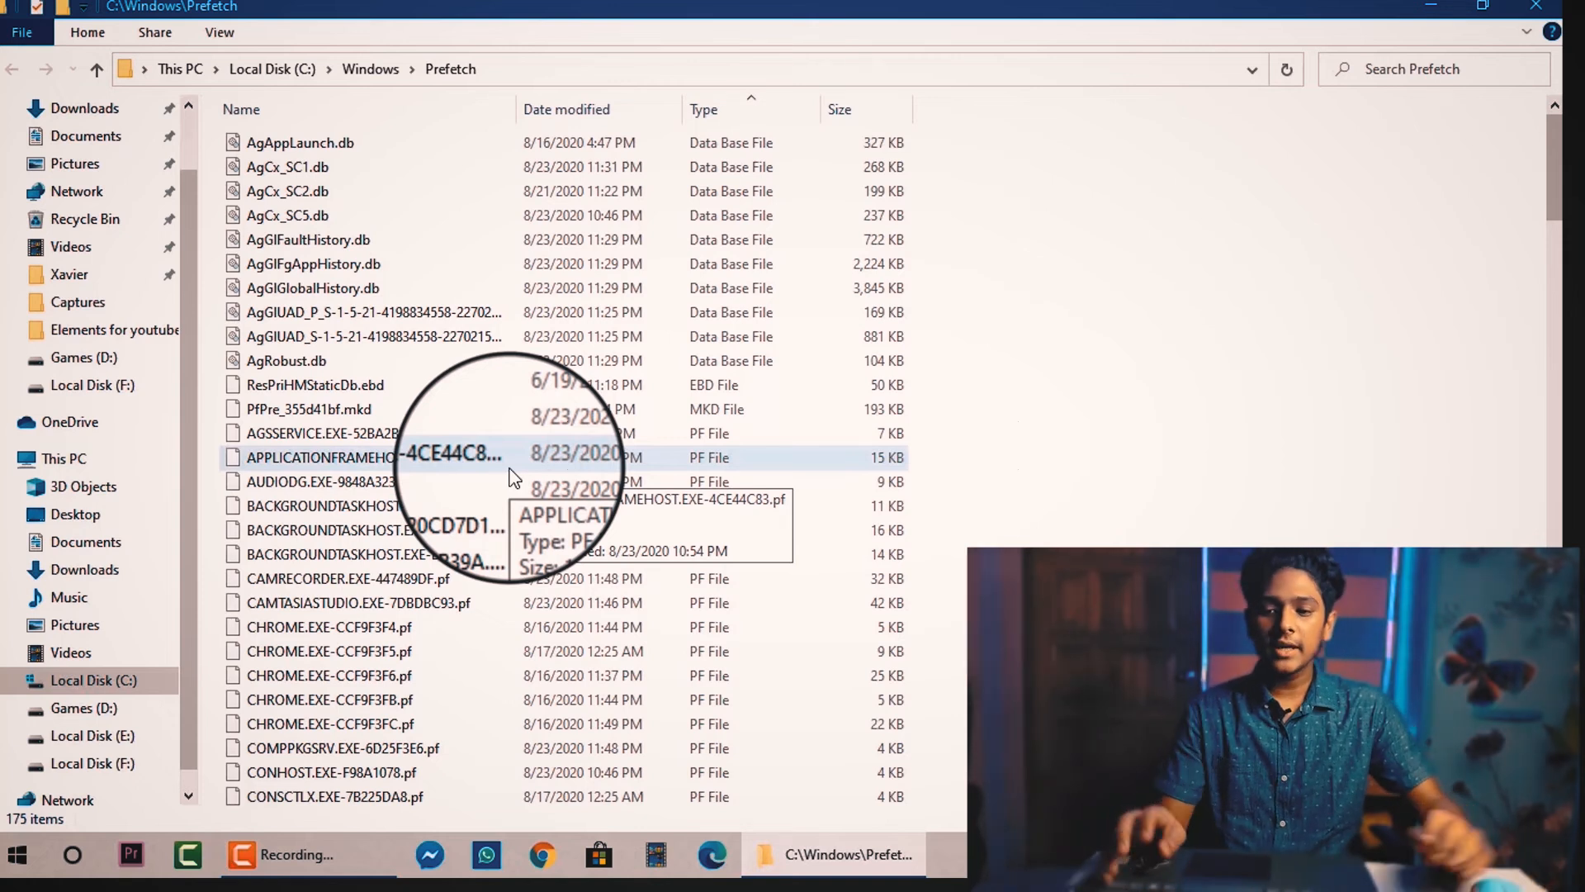
key("ctrl+a")
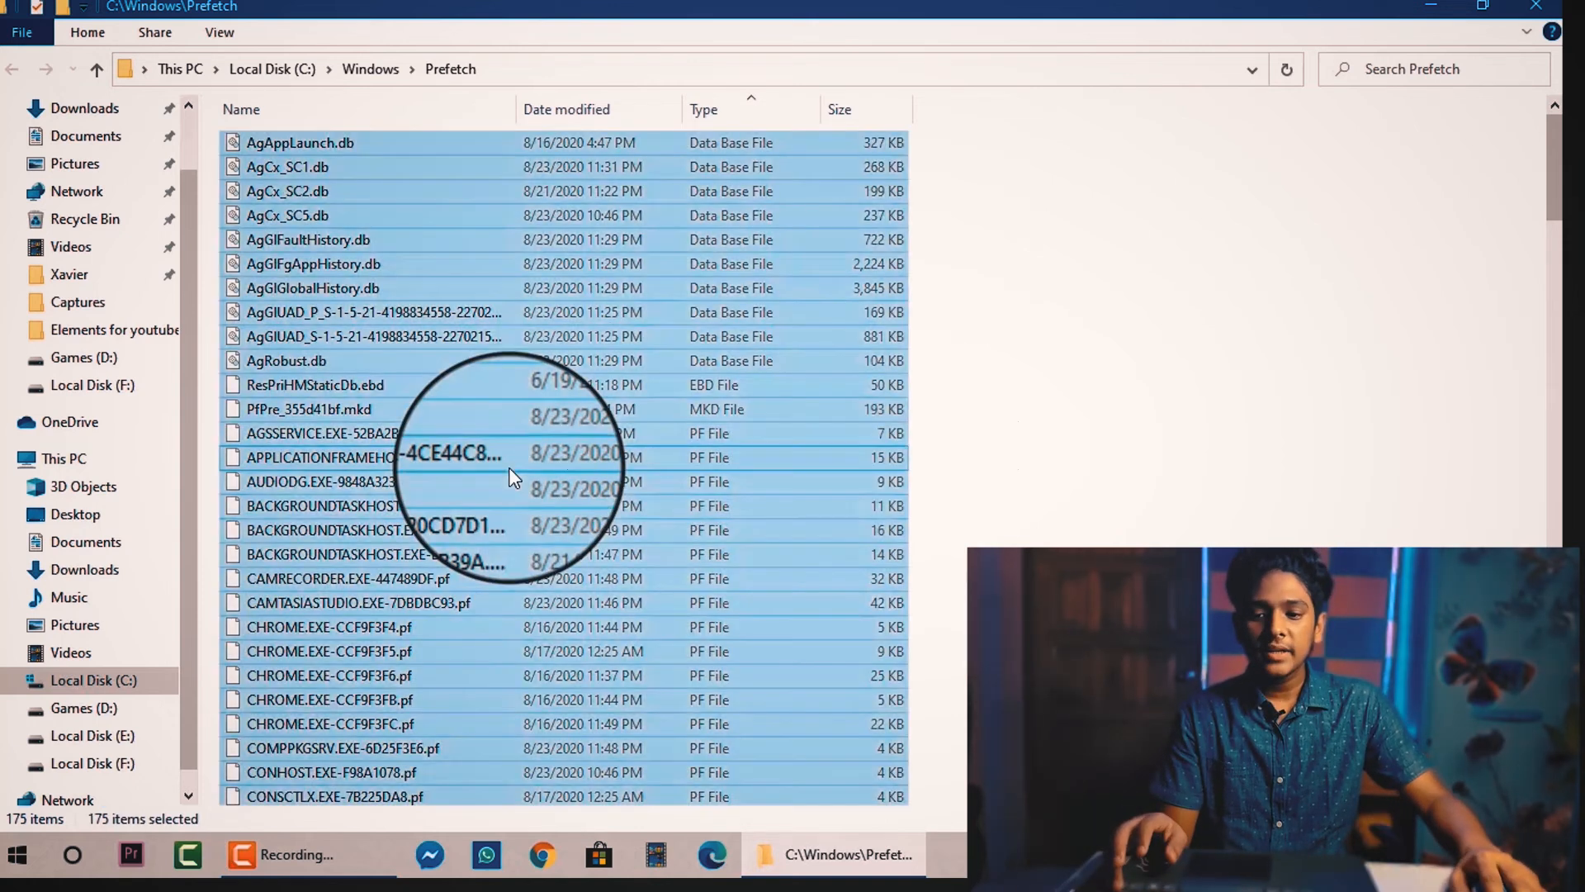
key("Delete")
key("Return")
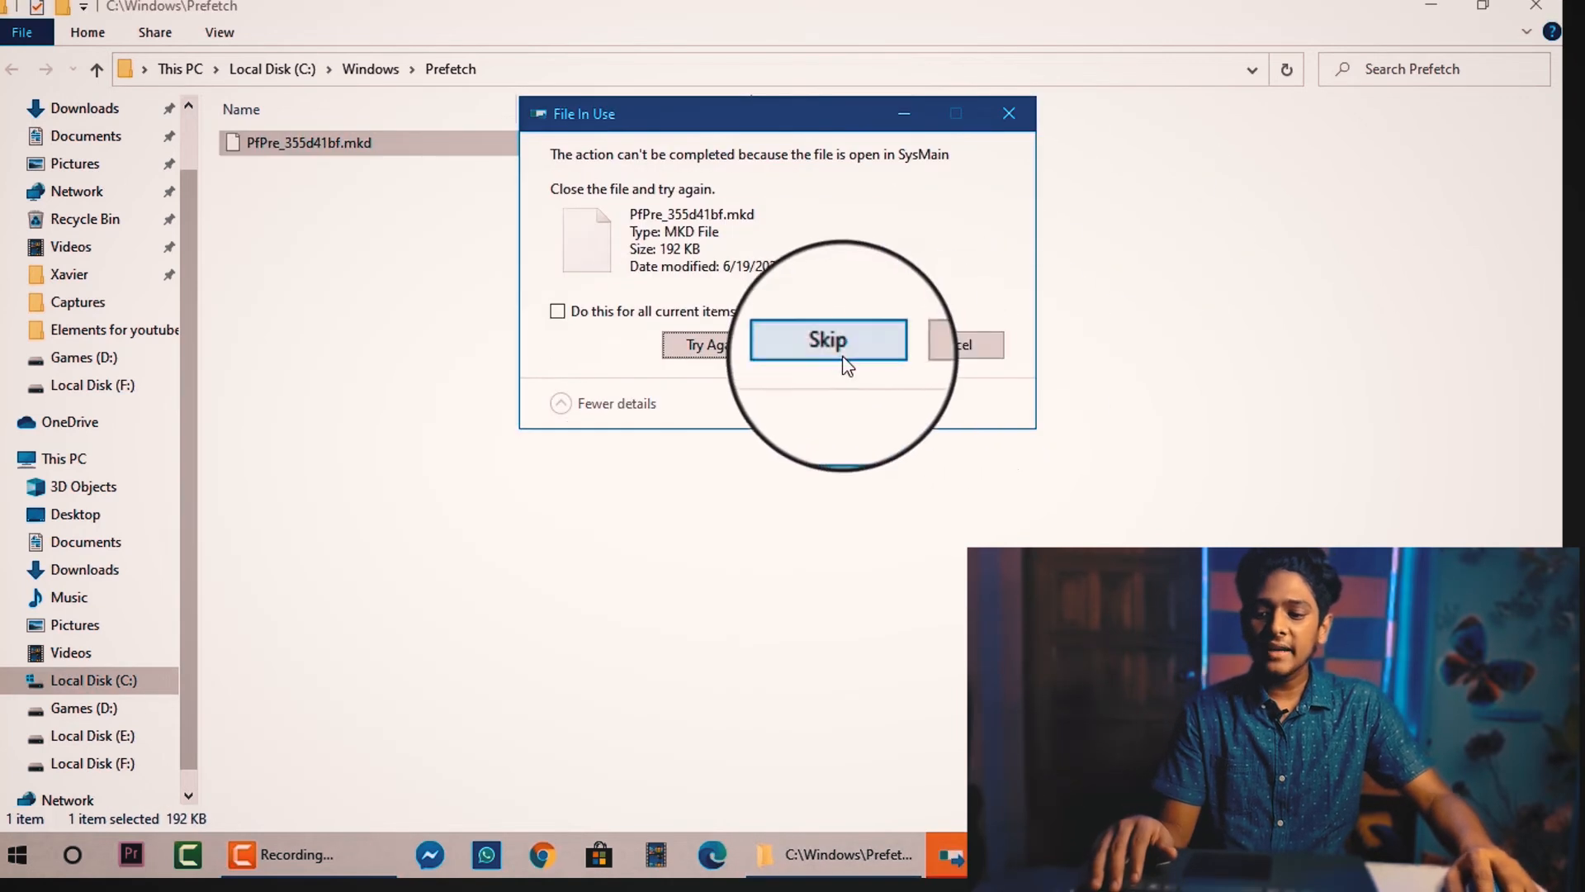
left_click(847, 361)
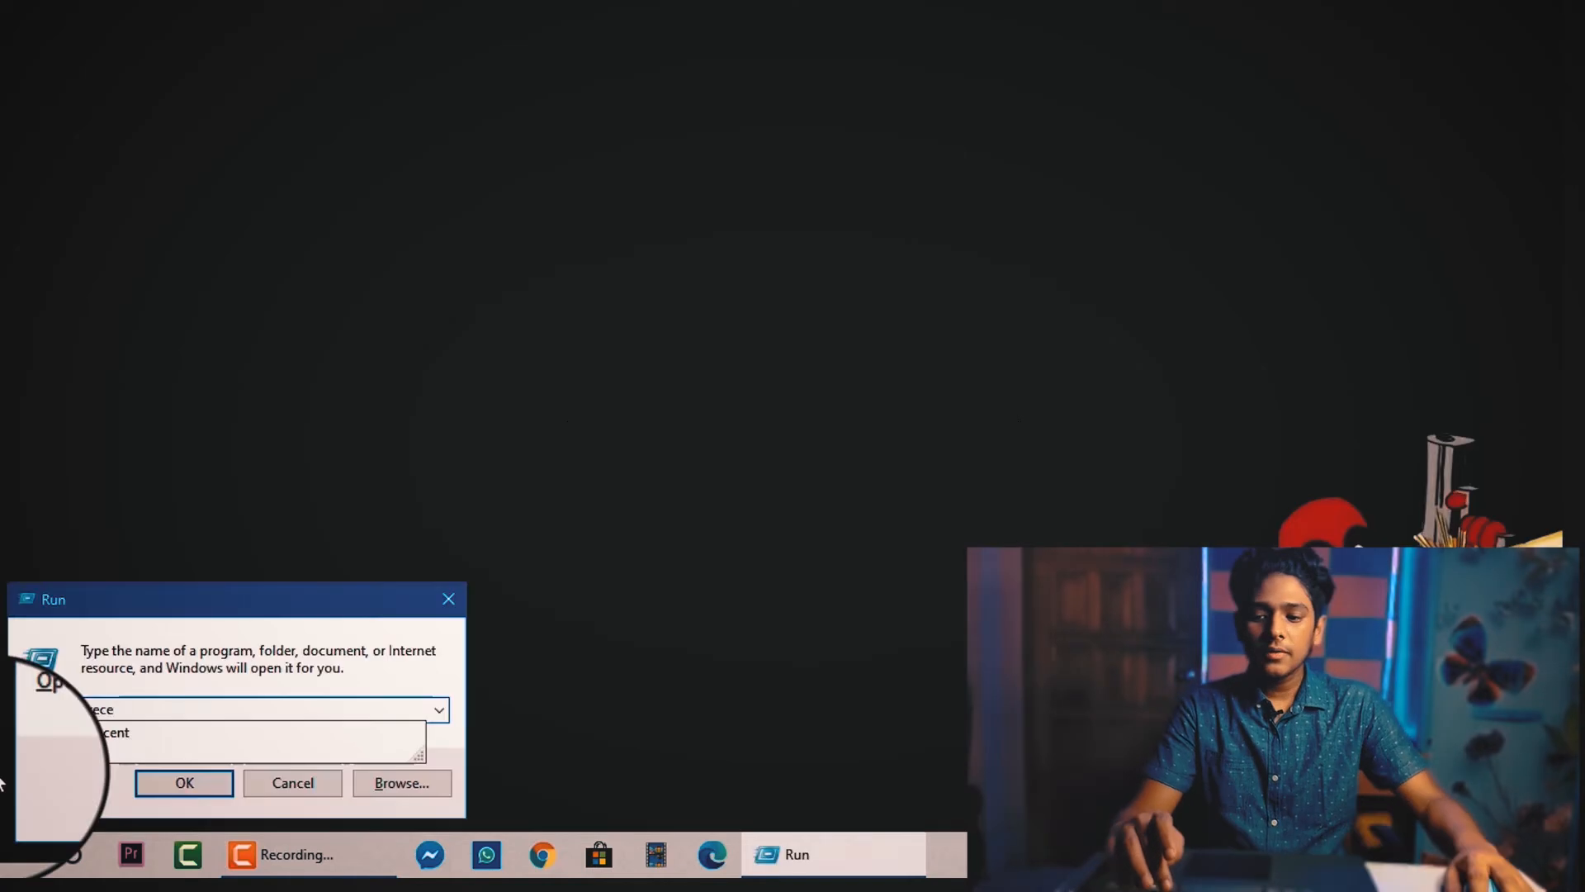
Open the Recent folder by running "recent" from the Run dialog.
key("Return")
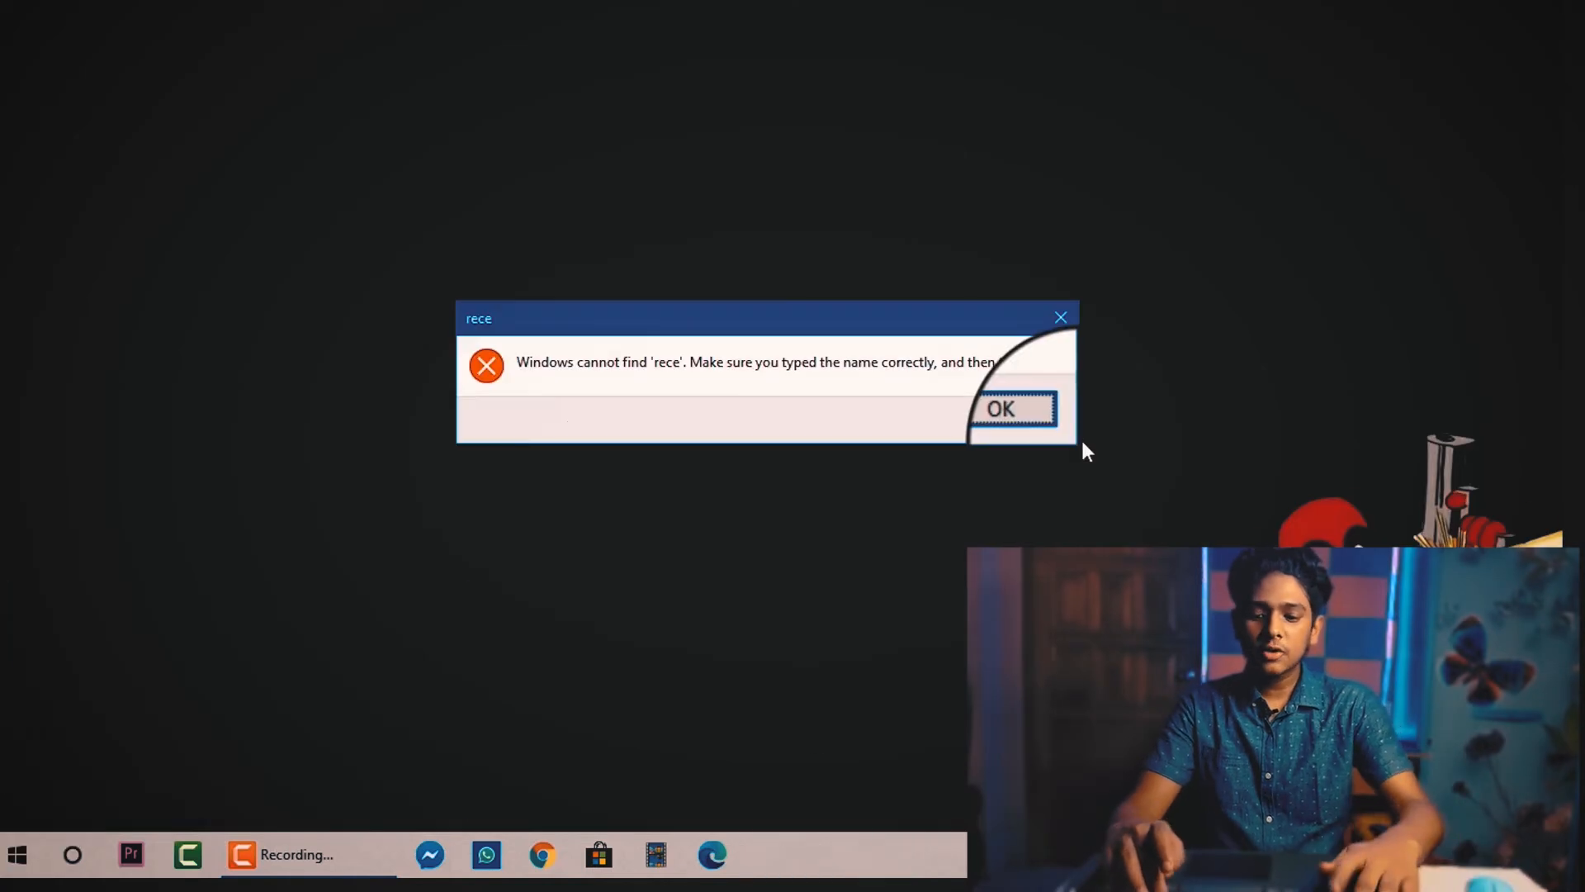
left_click(1027, 420)
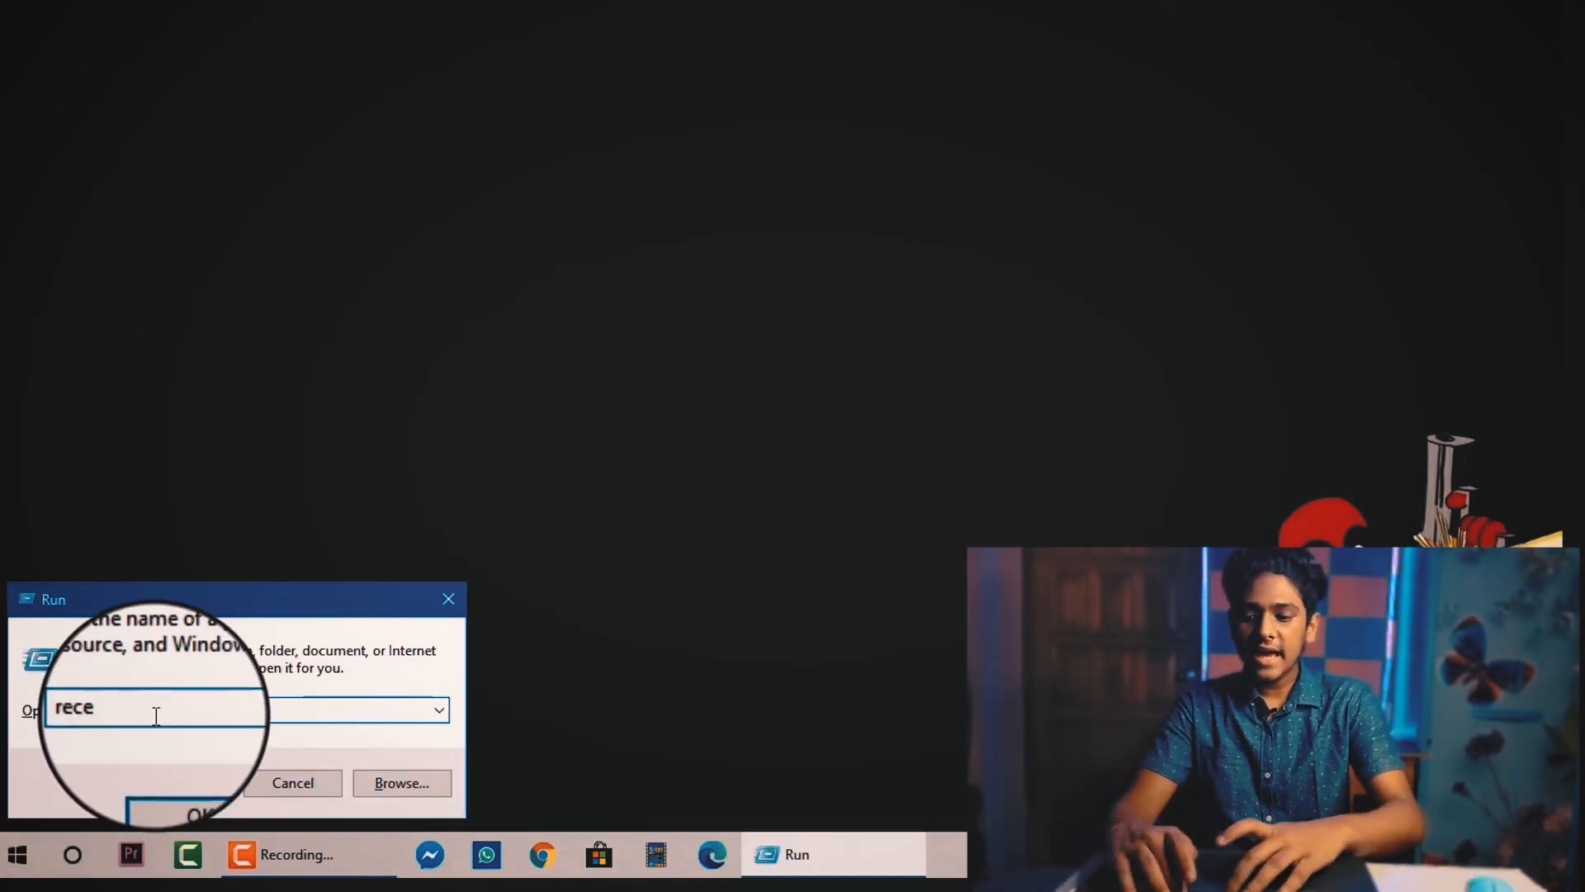
type("receb")
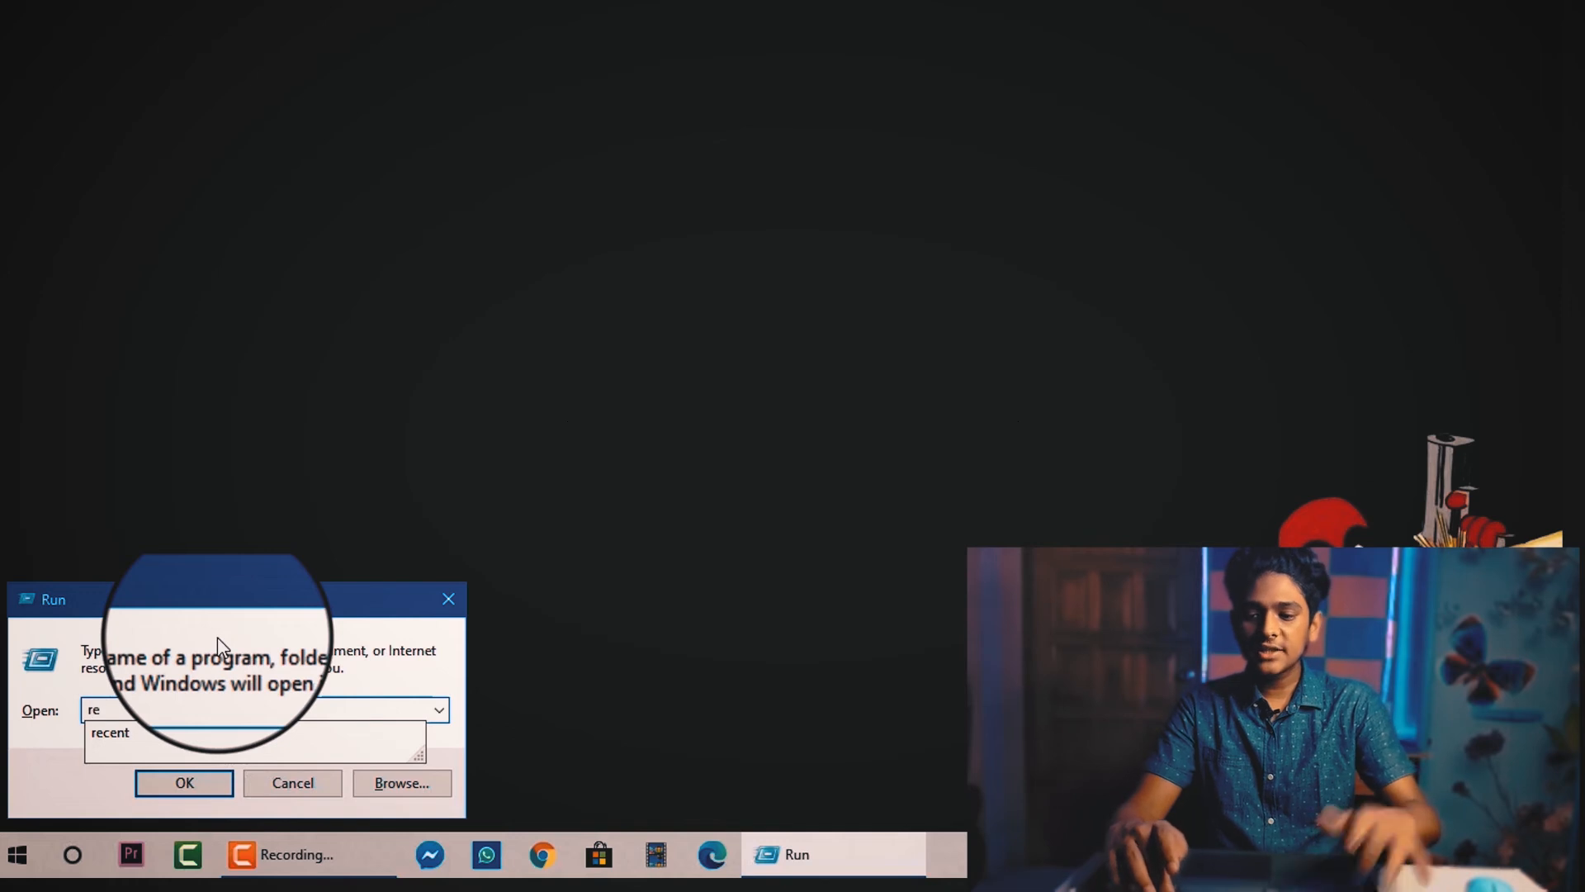
key("BackSpace")
key("Down")
key("Return")
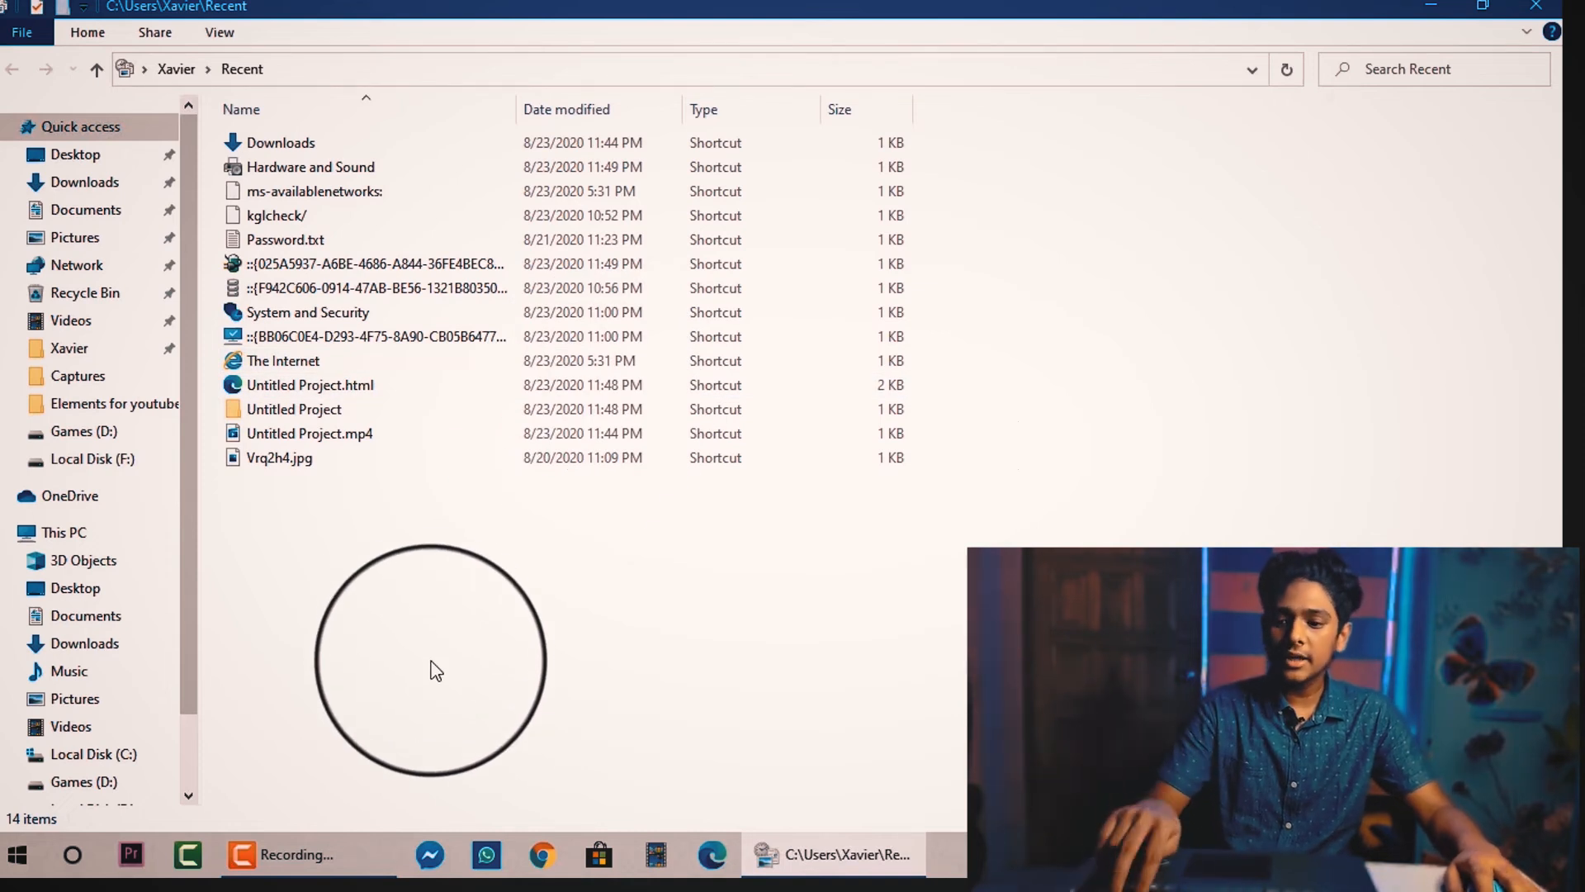
Select all shortcuts in the Recent folder and delete them.
left_click(436, 467)
key("ctrl+a")
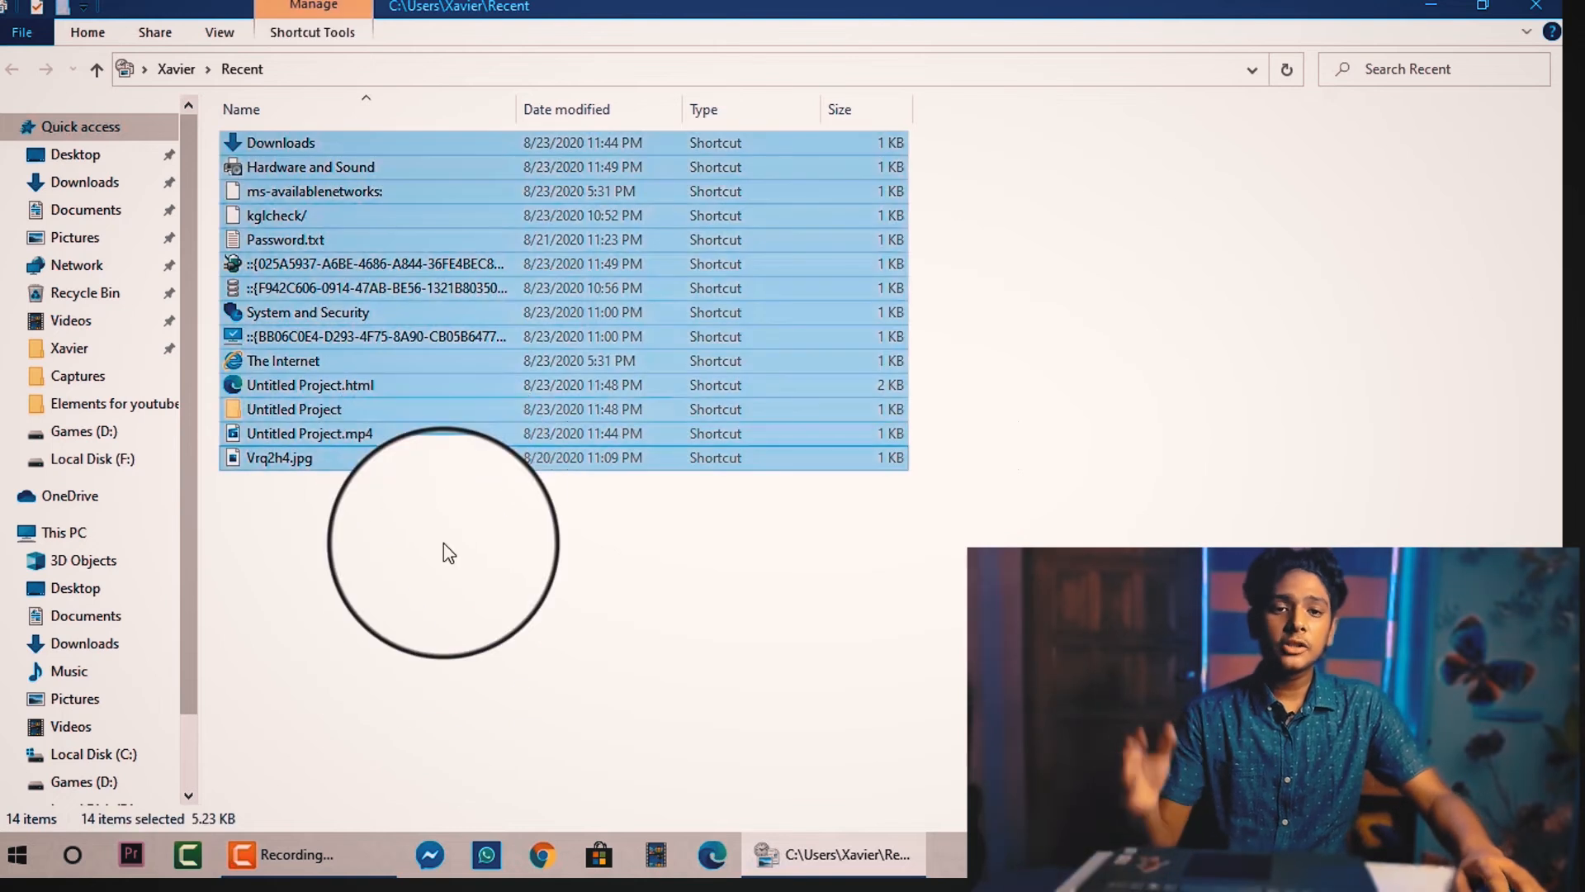
key("Delete")
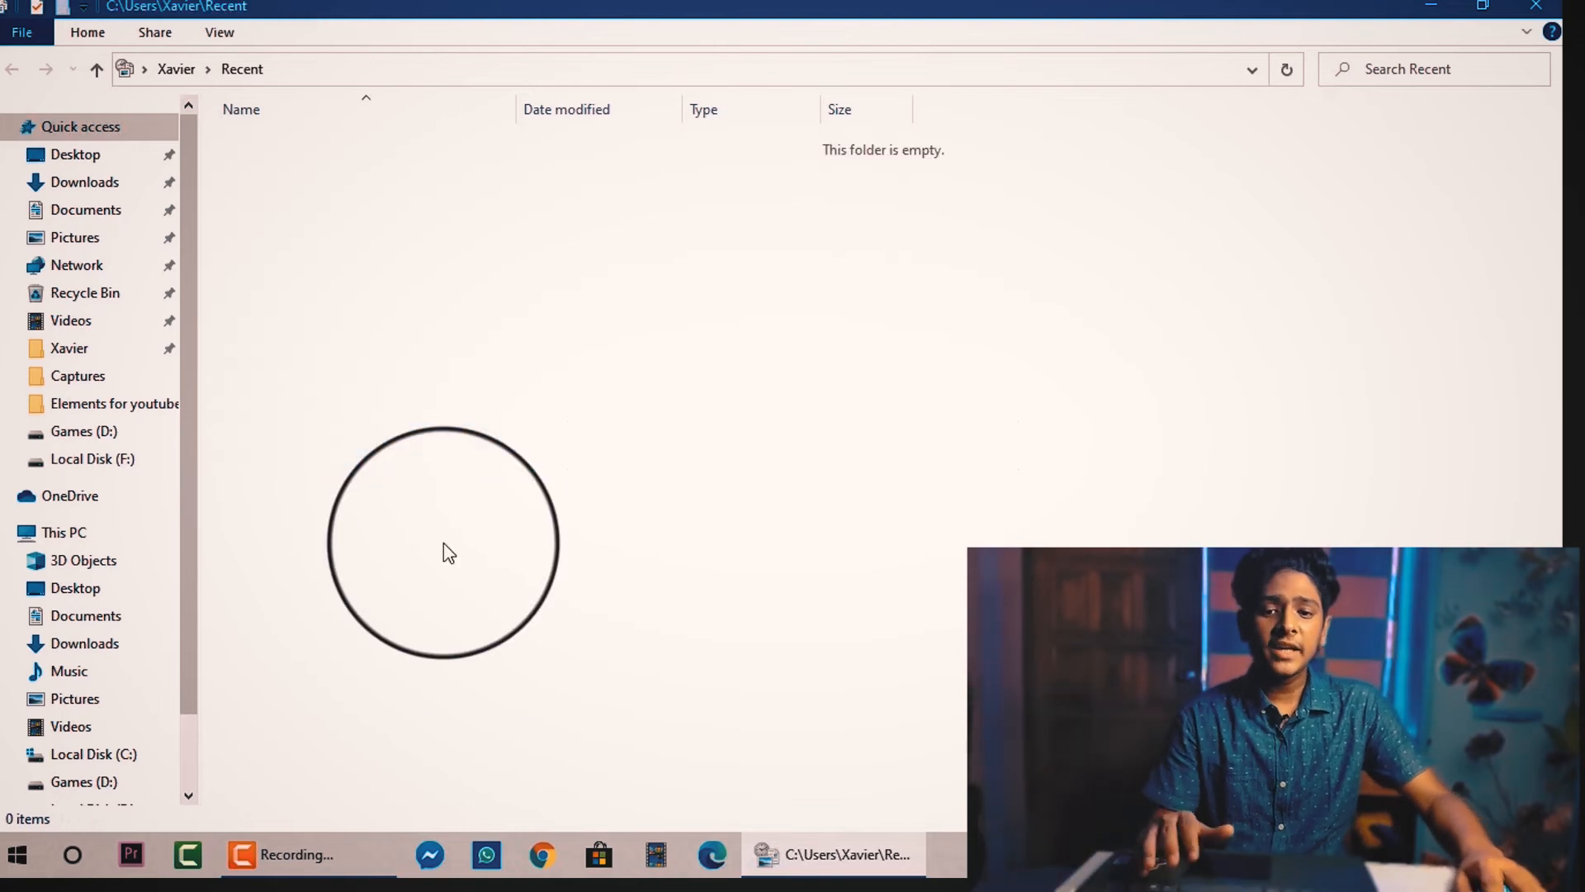
Close the emptied Recent folder and make the desktop icons visible.
left_click(1536, 7)
right_click(728, 237)
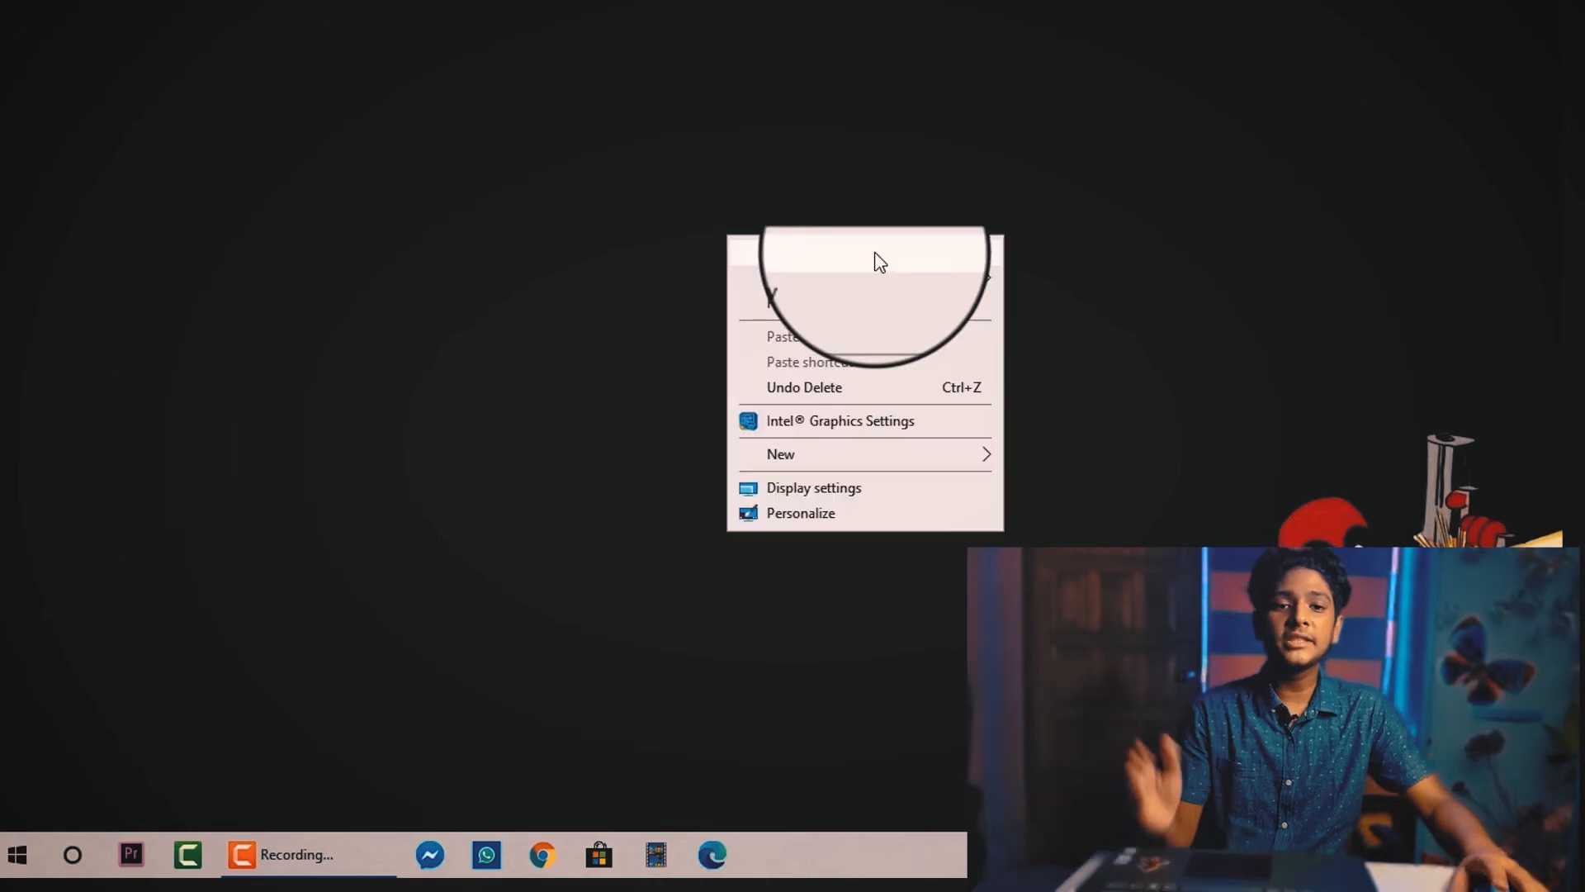
mouse_move(908, 248)
left_click(1065, 395)
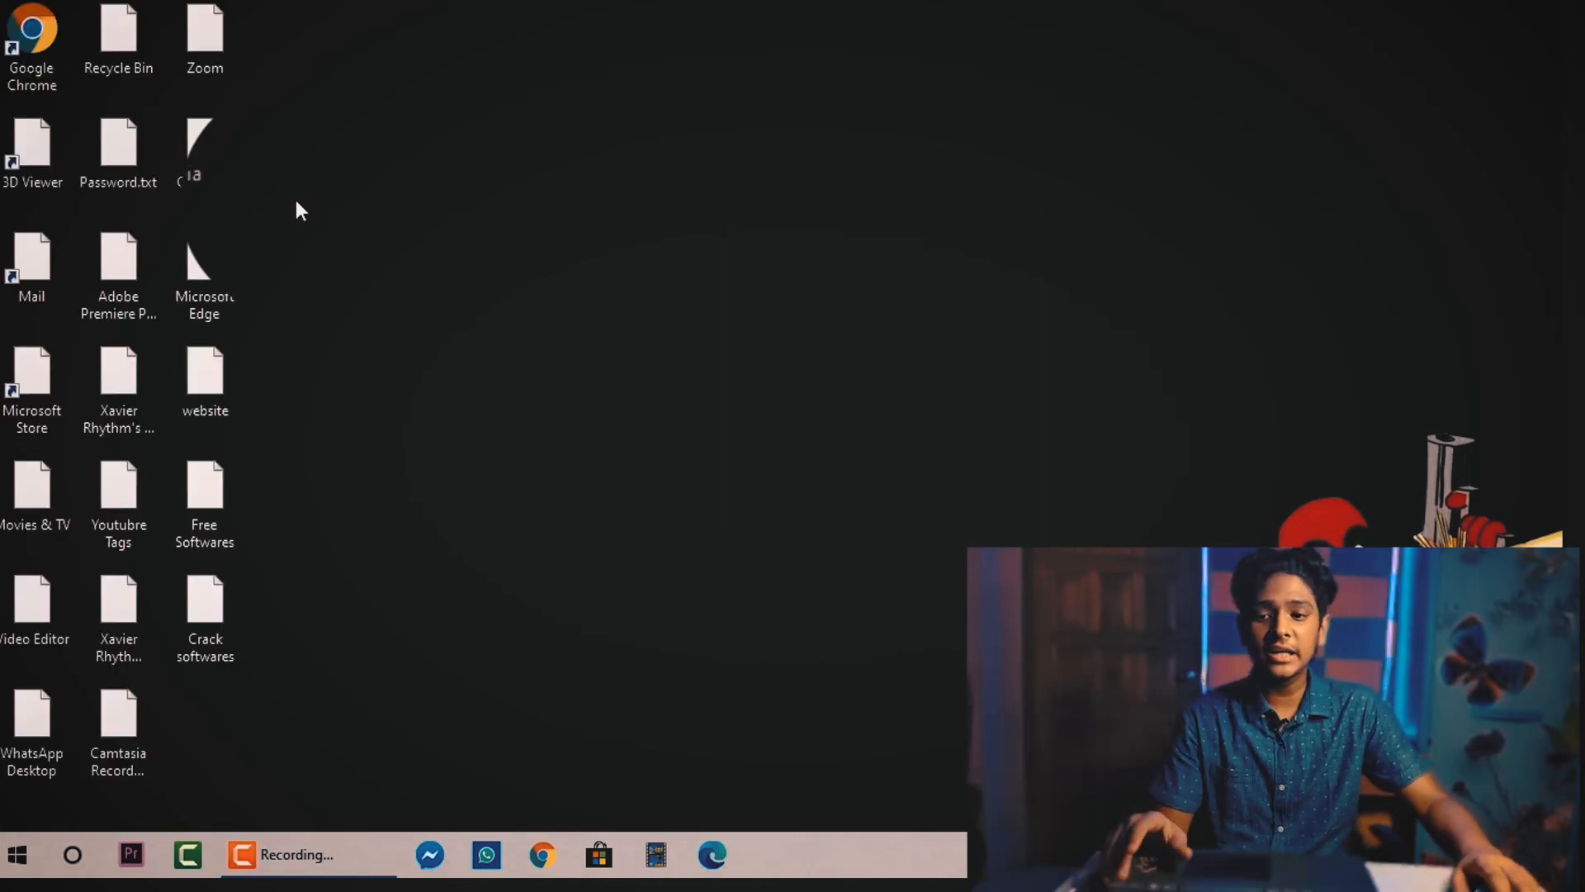
Open the Recycle Bin from the desktop, look through its contents and close it.
double_click(136, 51)
scroll(383, 240, "down", 20)
scroll(448, 330, "up", 15)
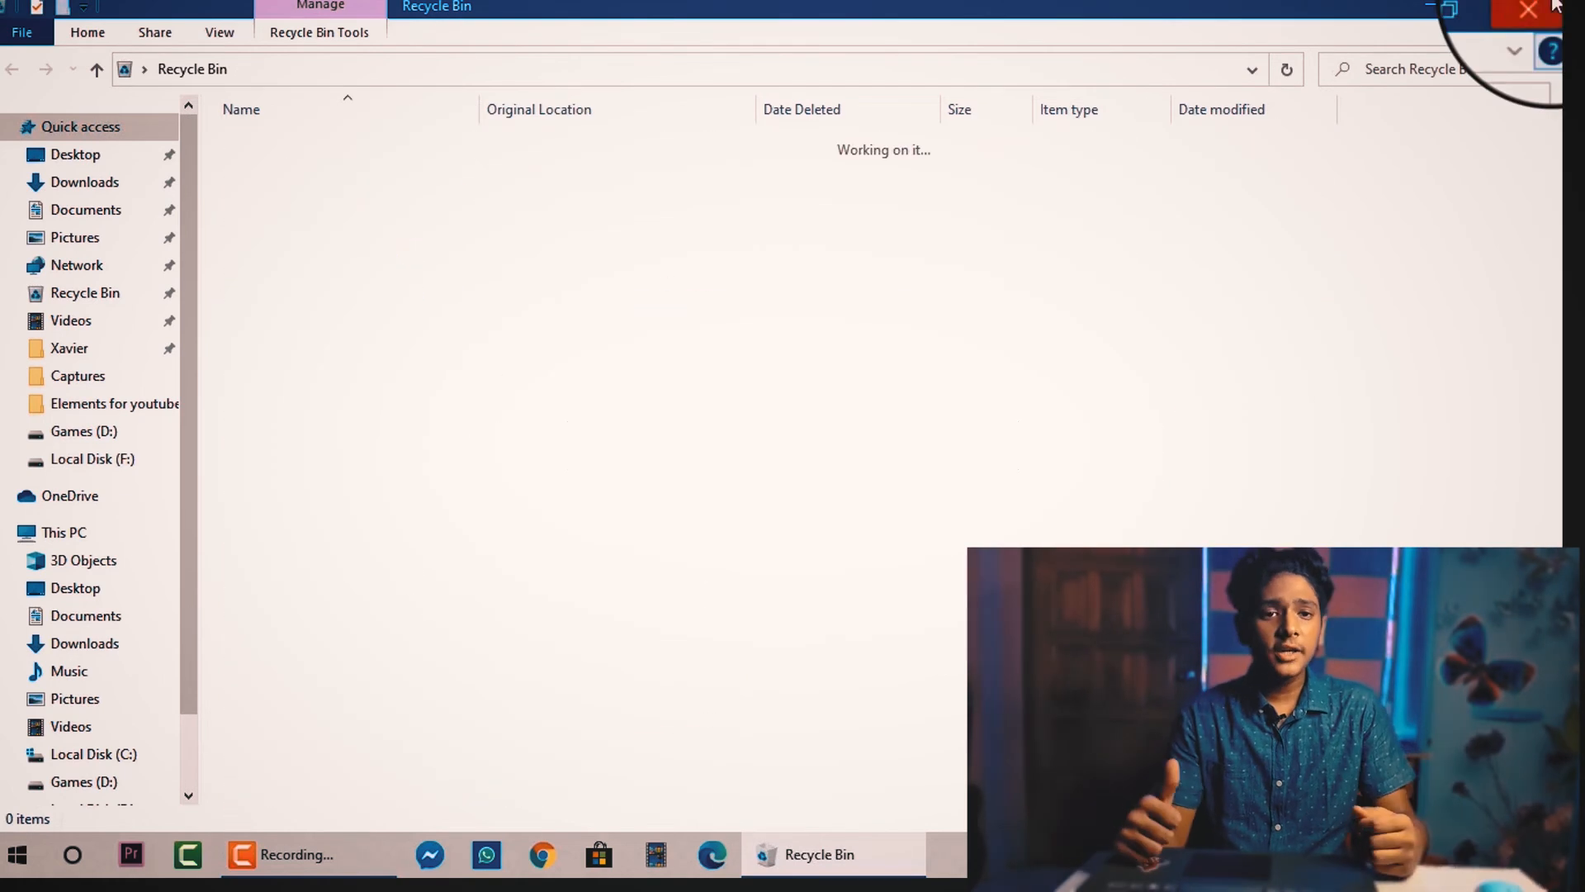
left_click(1552, 7)
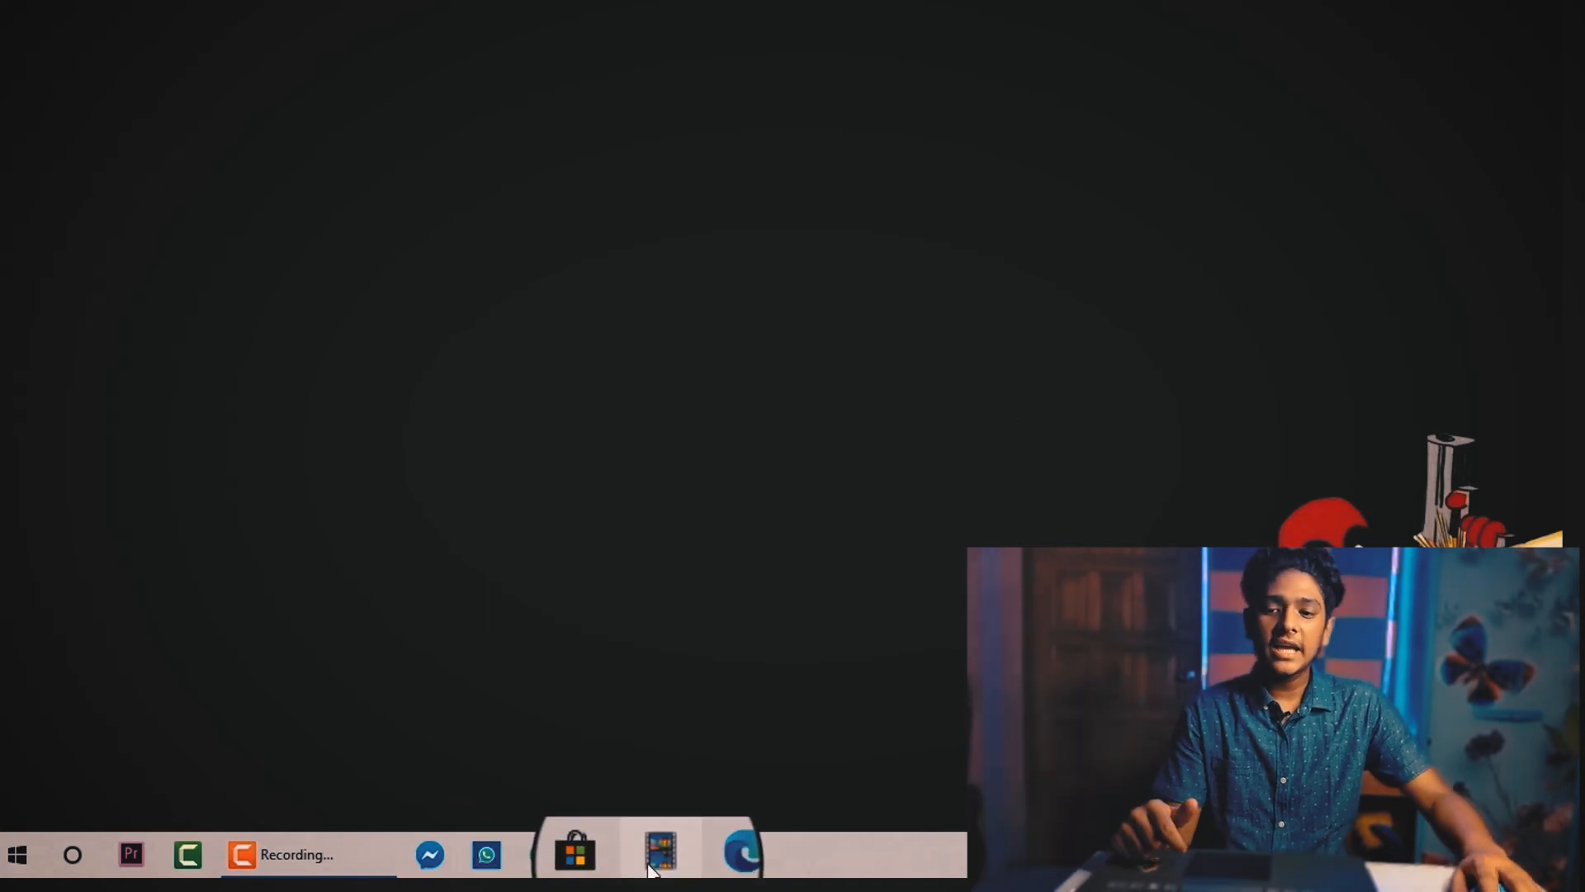
Run Disk Cleanup for Local Disk (C:) from the drive's properties, including the cleanup of system files.
left_click(656, 866)
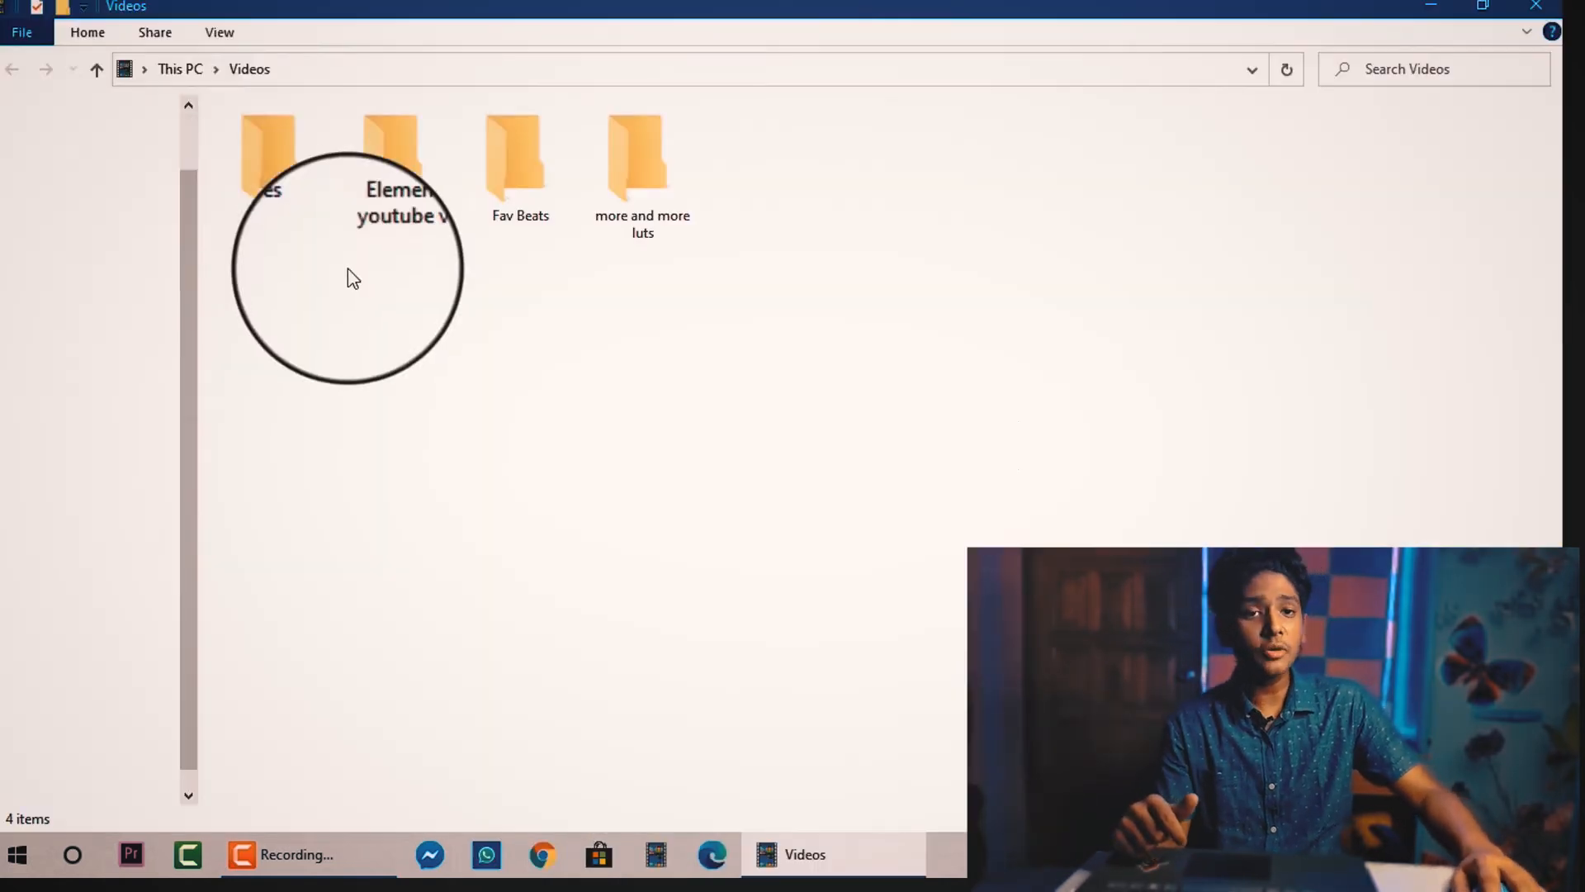
left_click(180, 68)
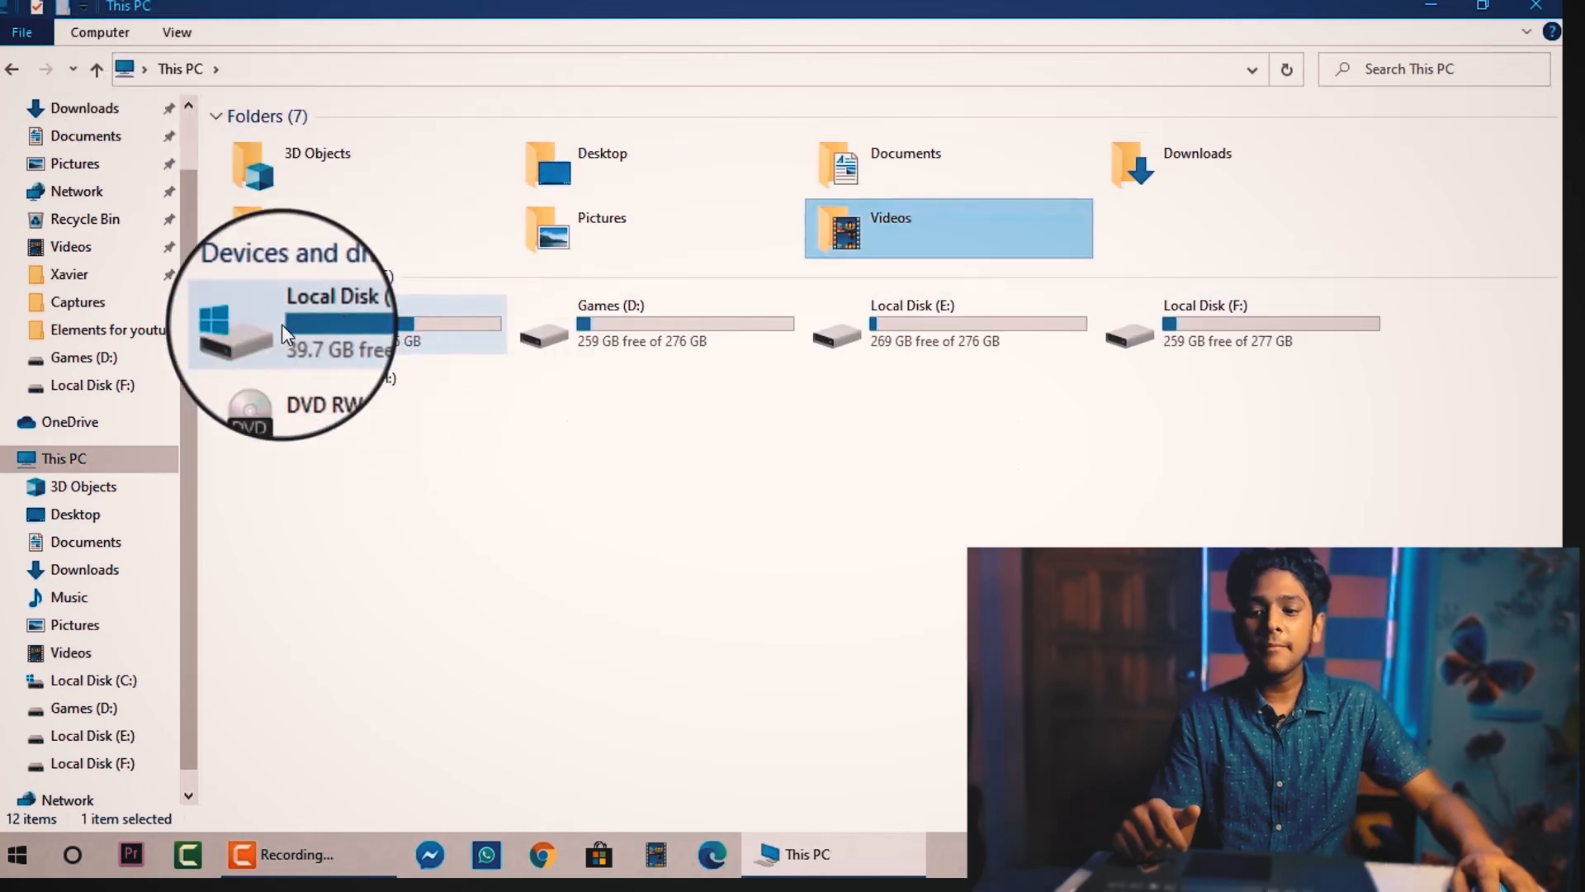
left_click(376, 327)
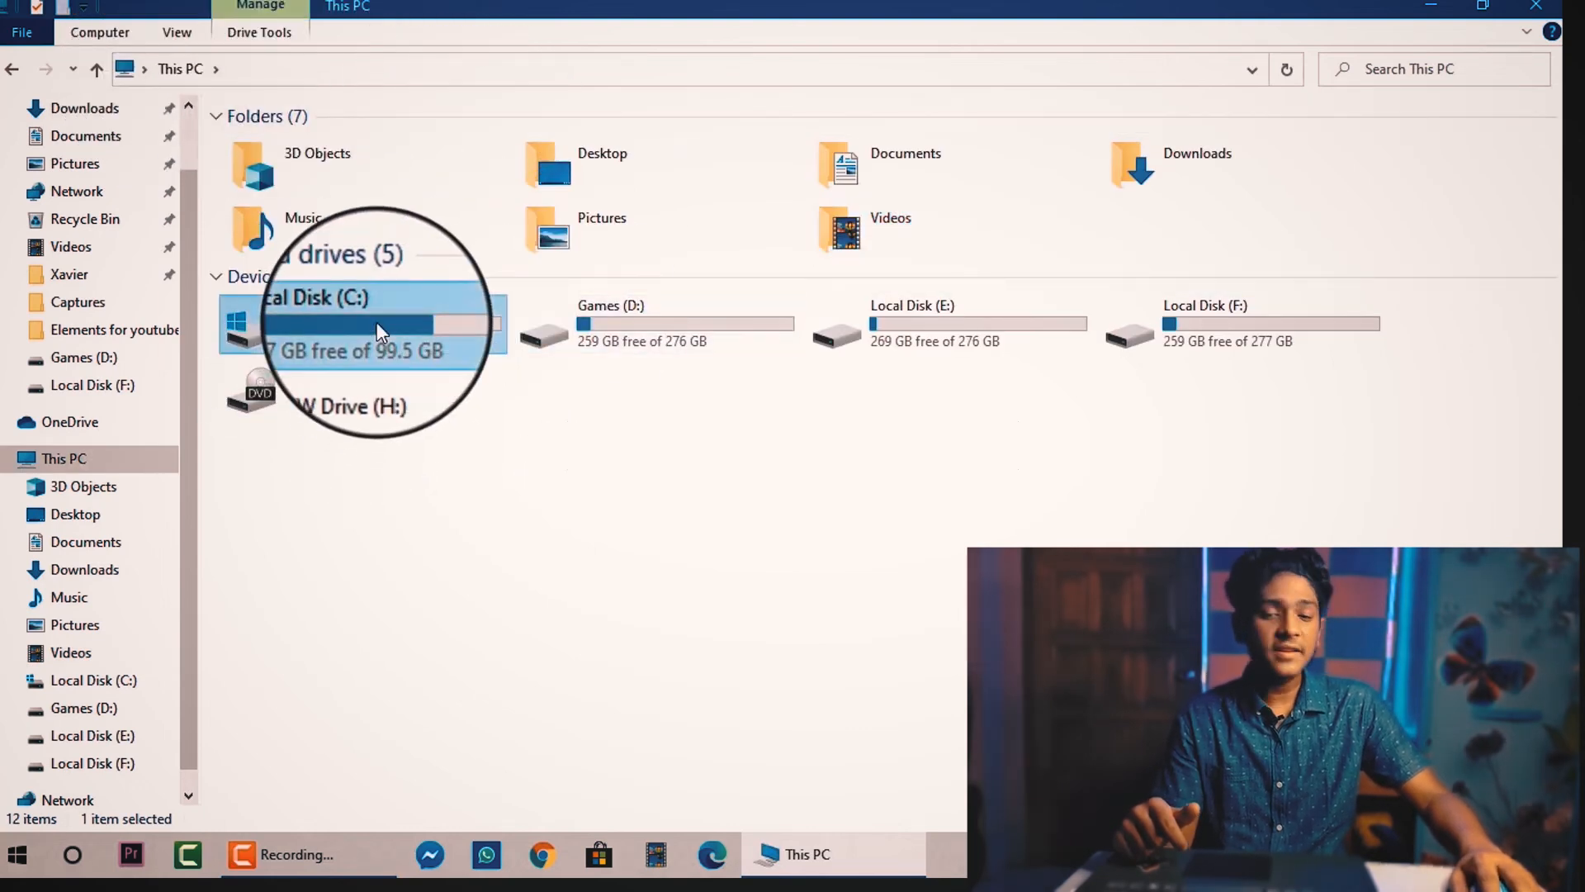
right_click(377, 322)
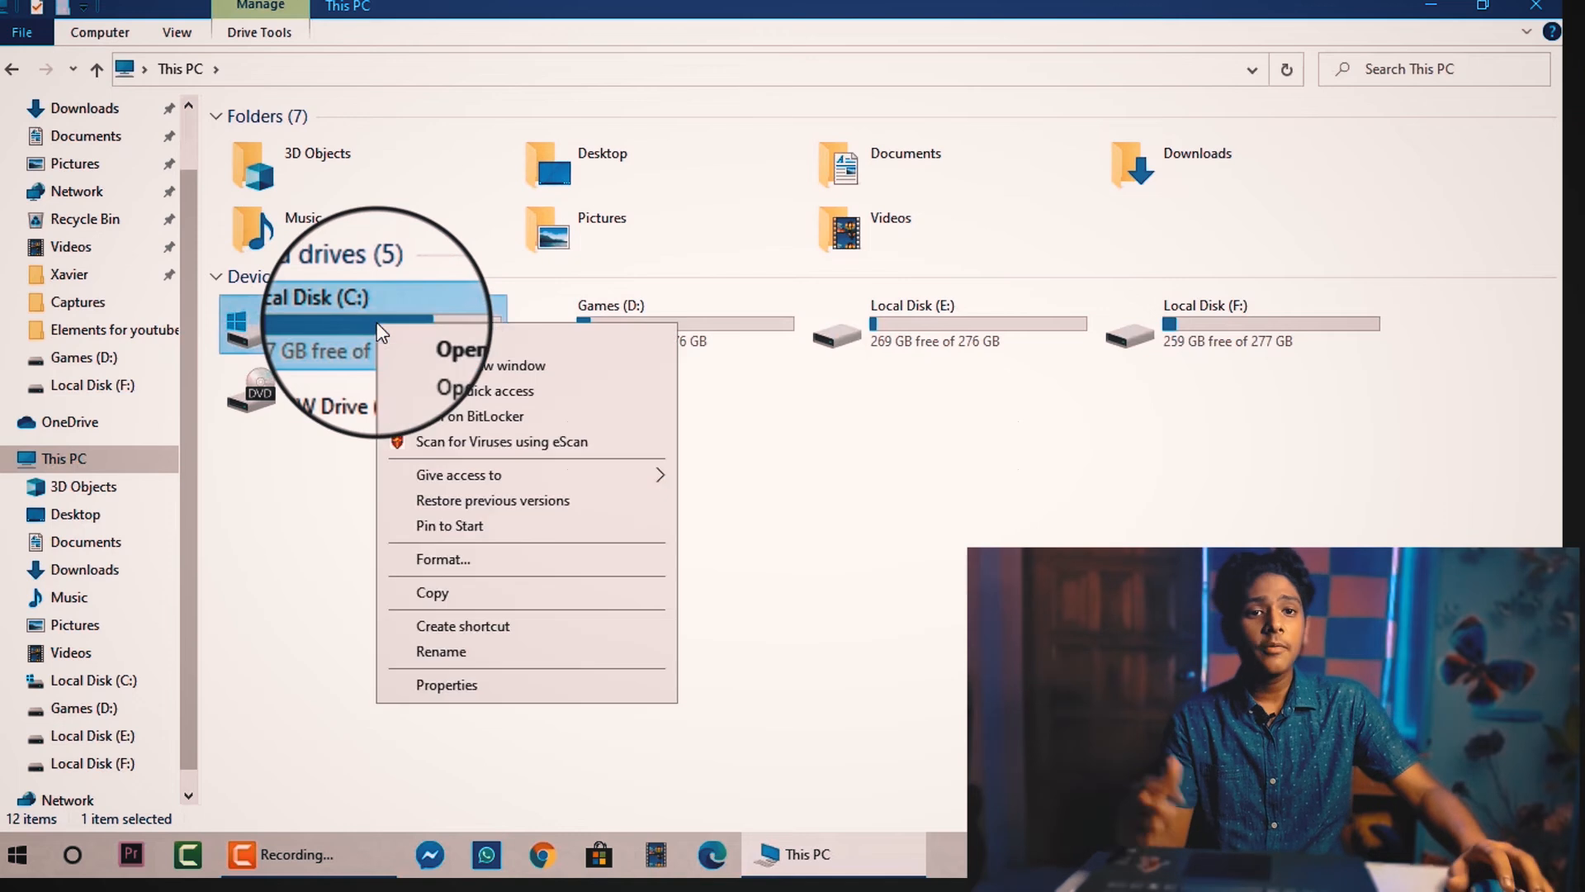
left_click(462, 699)
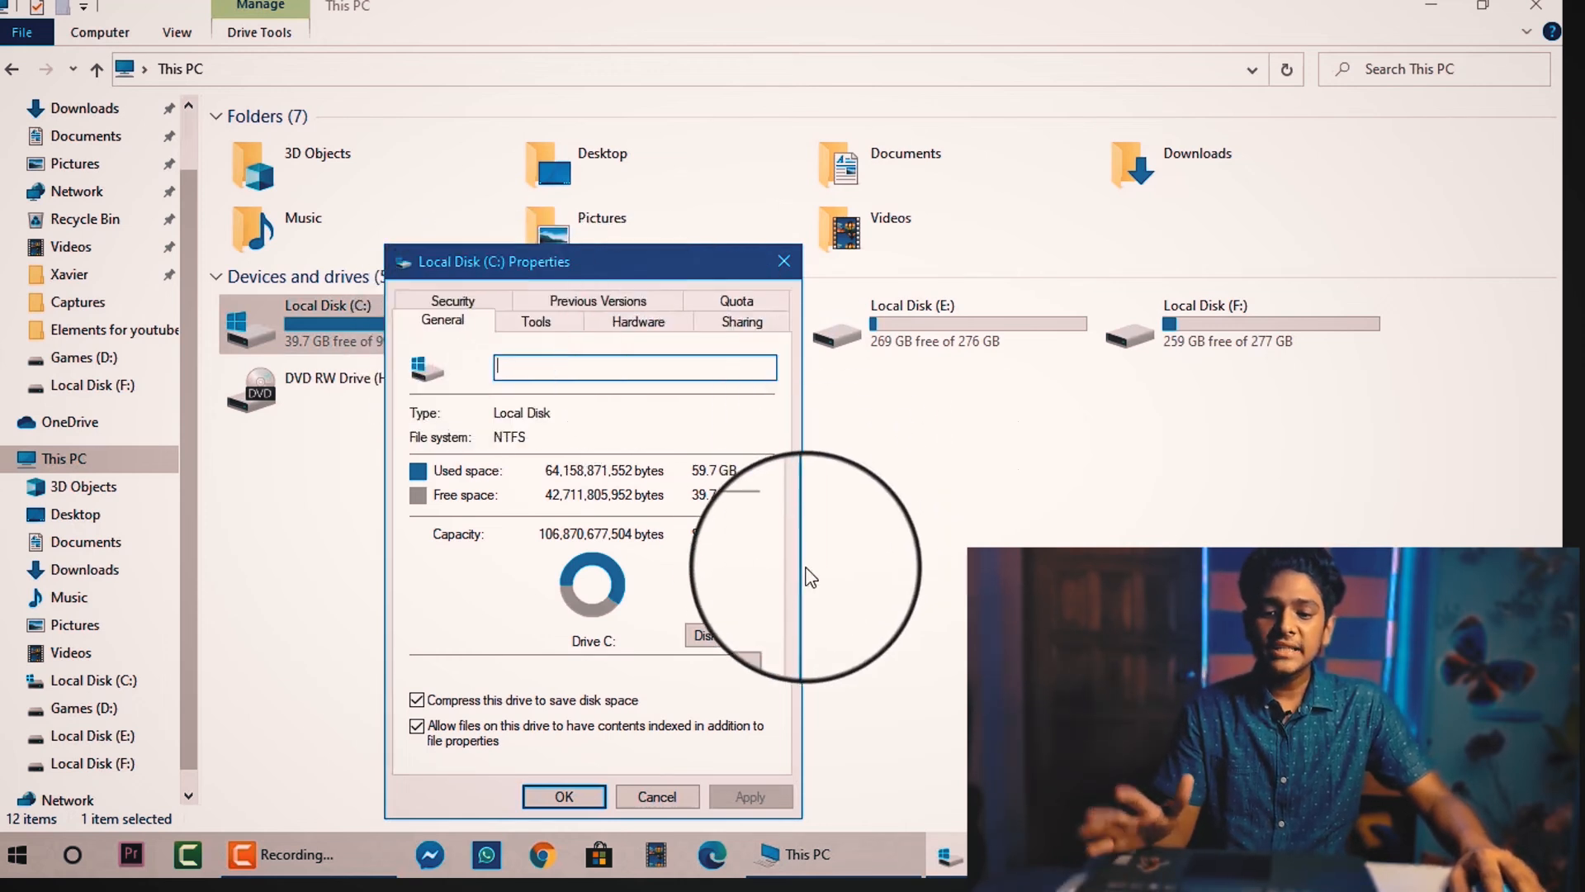
left_click(729, 642)
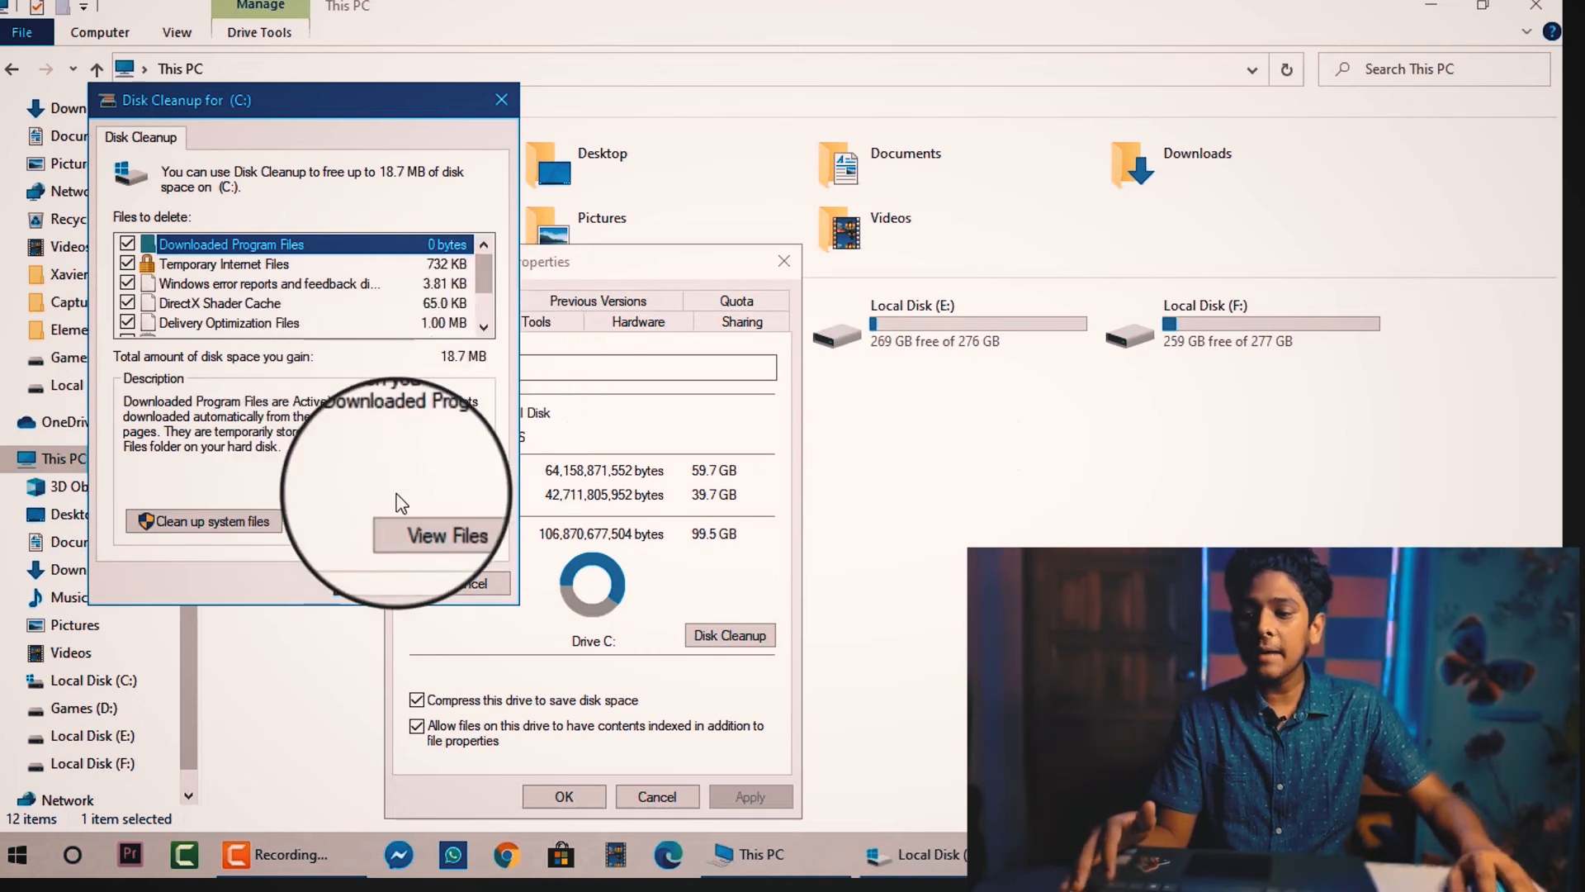
left_click(234, 538)
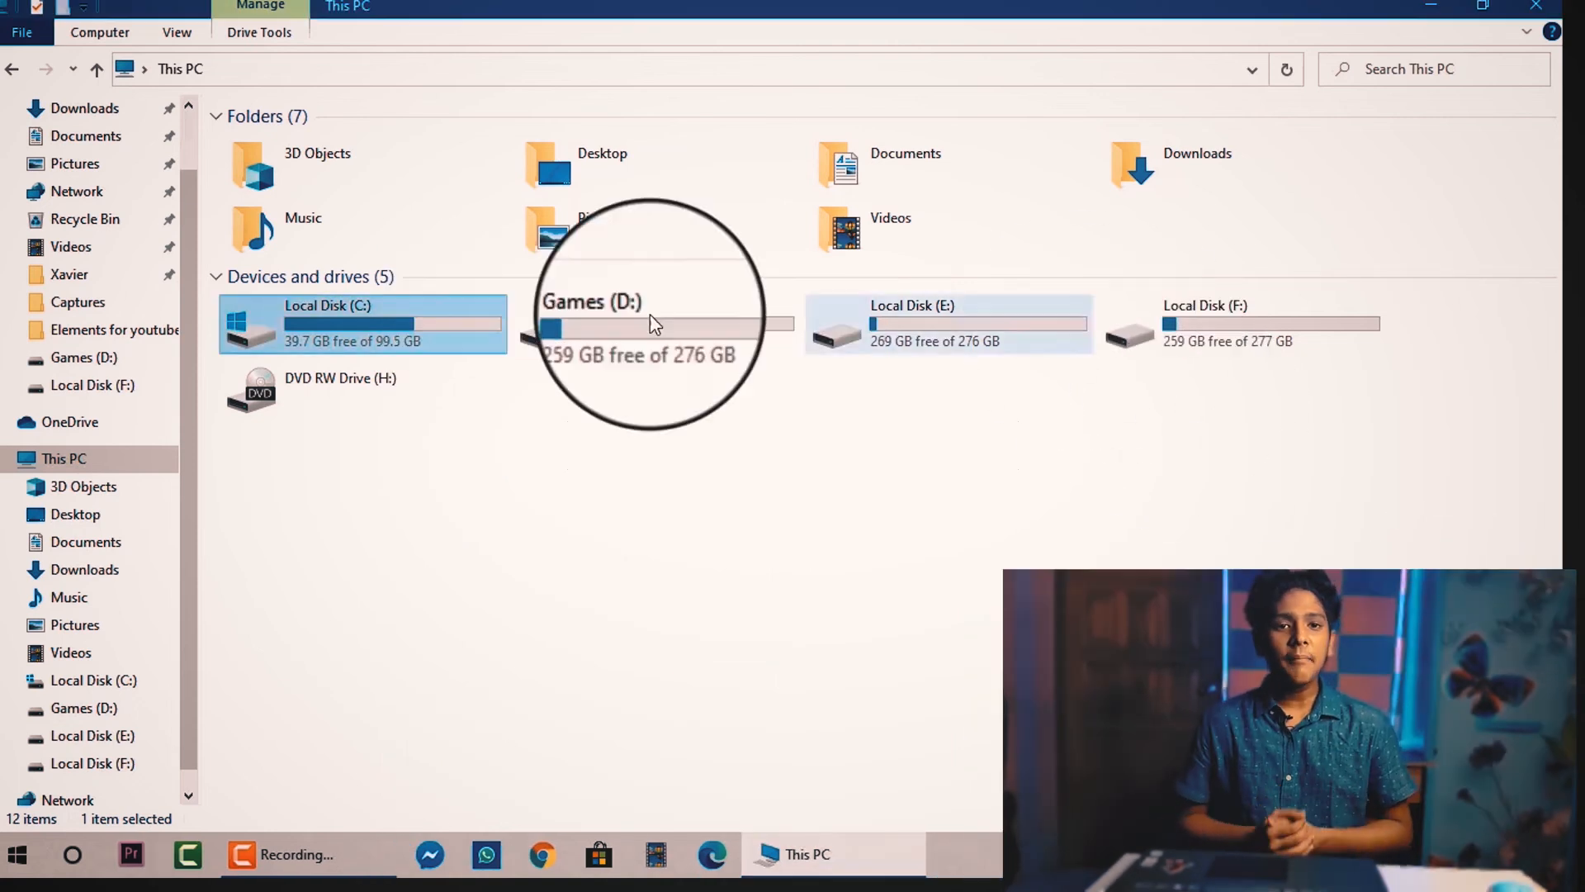
Optimize drive C: with the Optimize Drives tool from the drive's properties, and close the properties dialog.
right_click(320, 325)
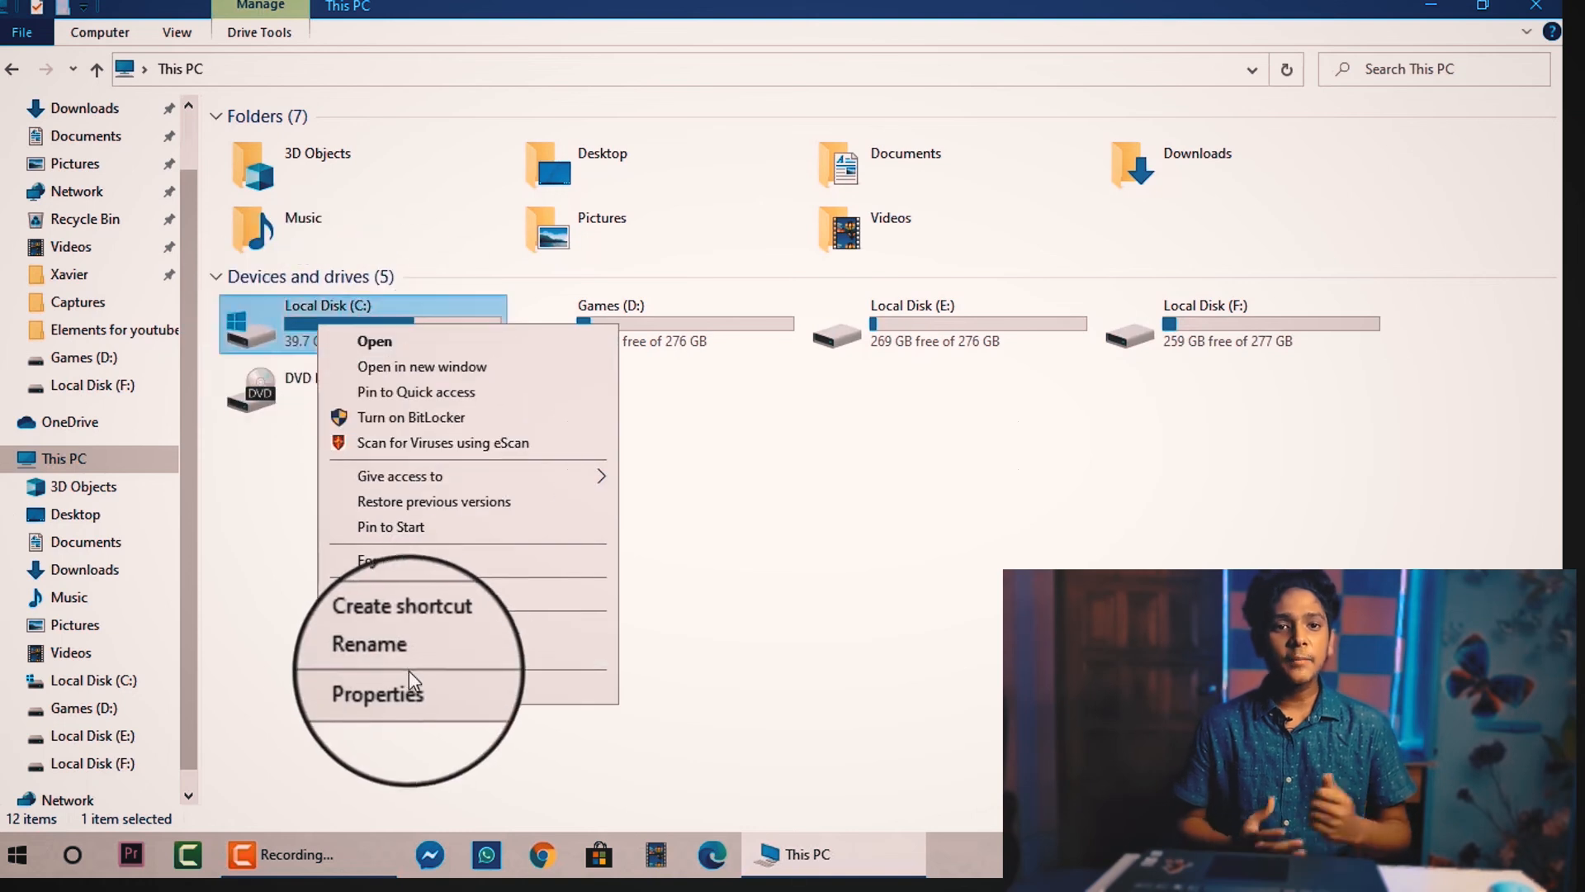
left_click(395, 686)
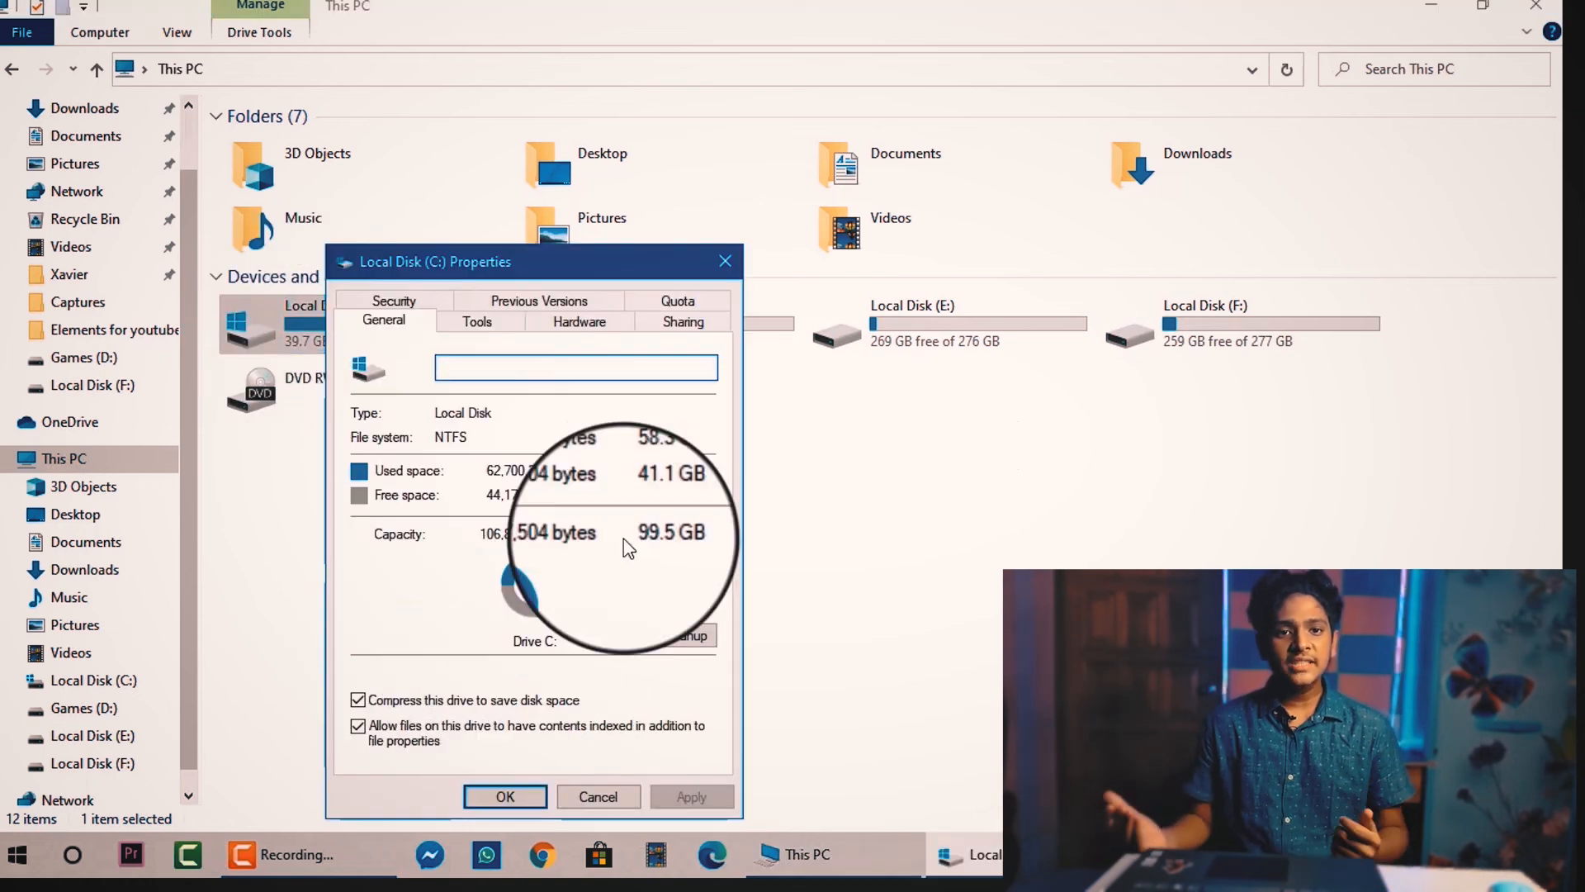
left_click(477, 321)
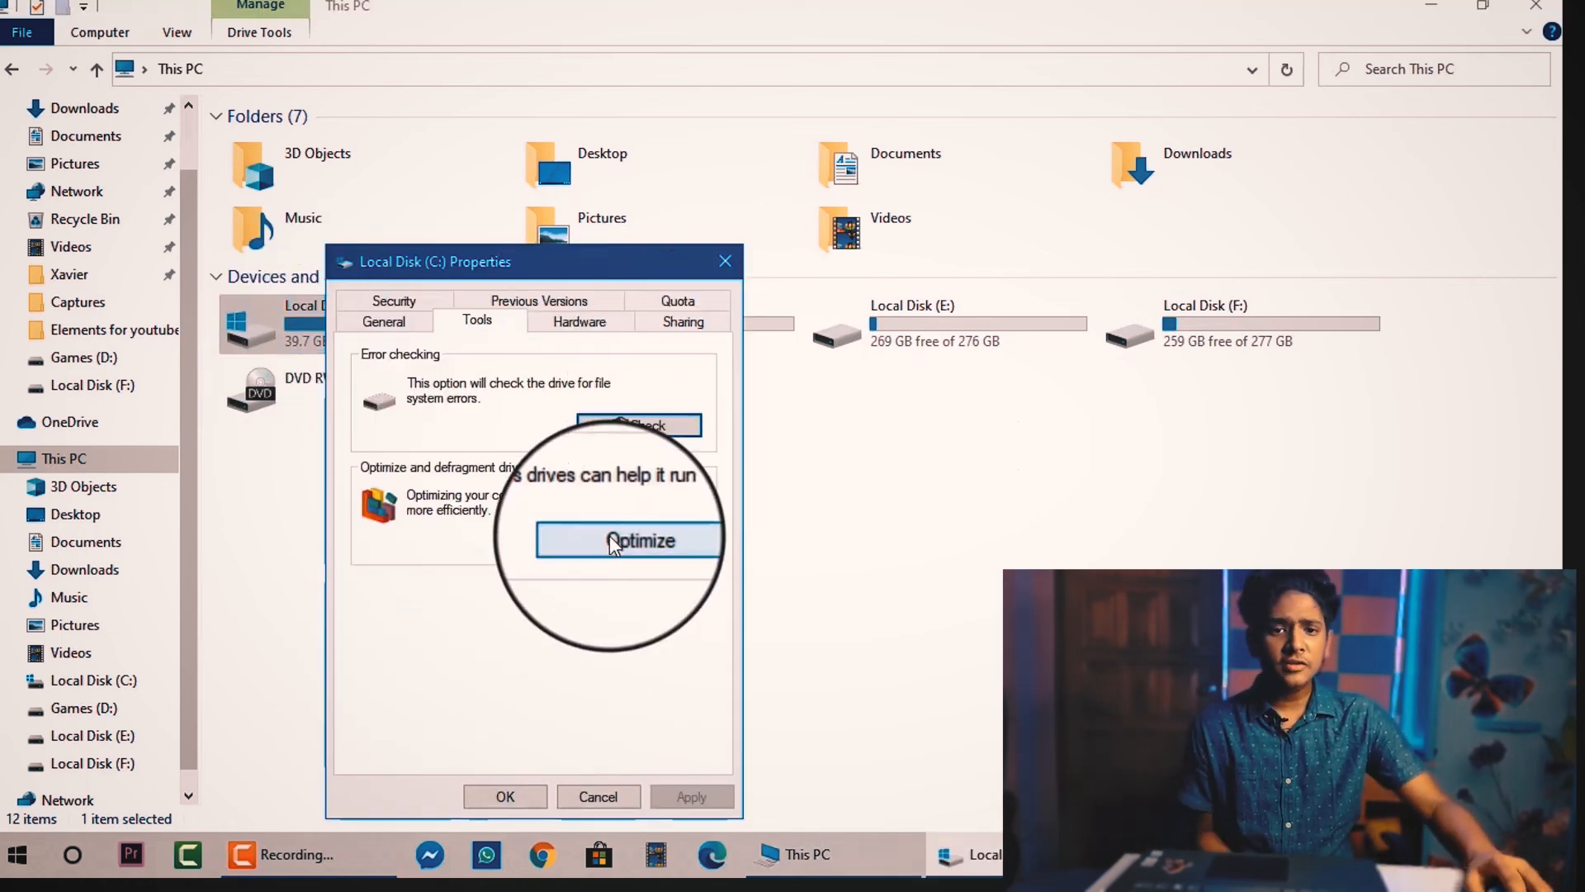
left_click(678, 541)
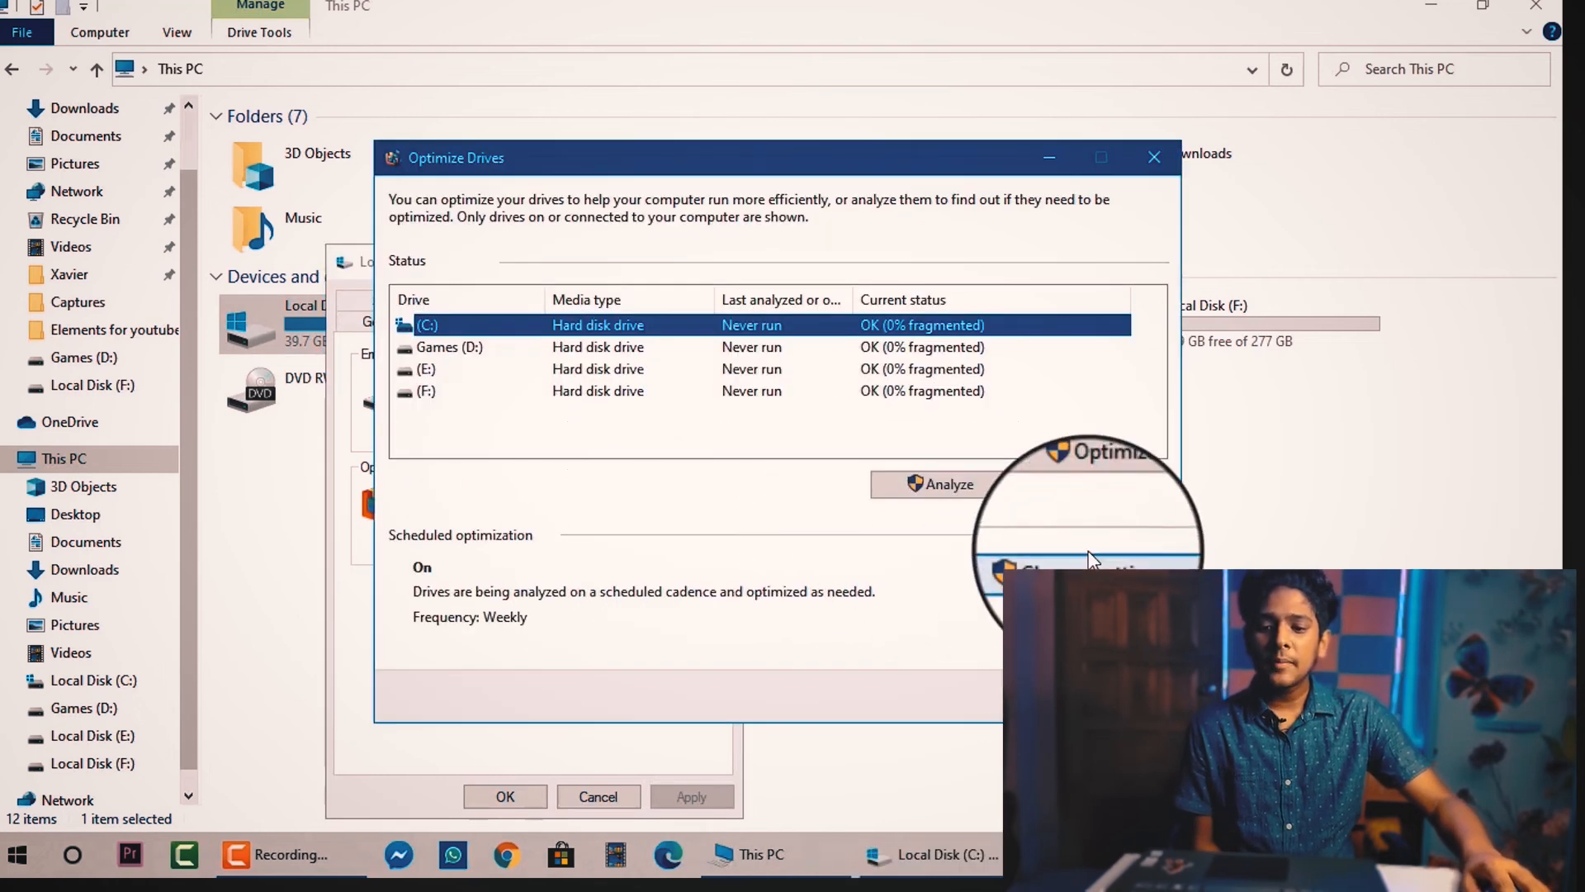
left_click(1083, 487)
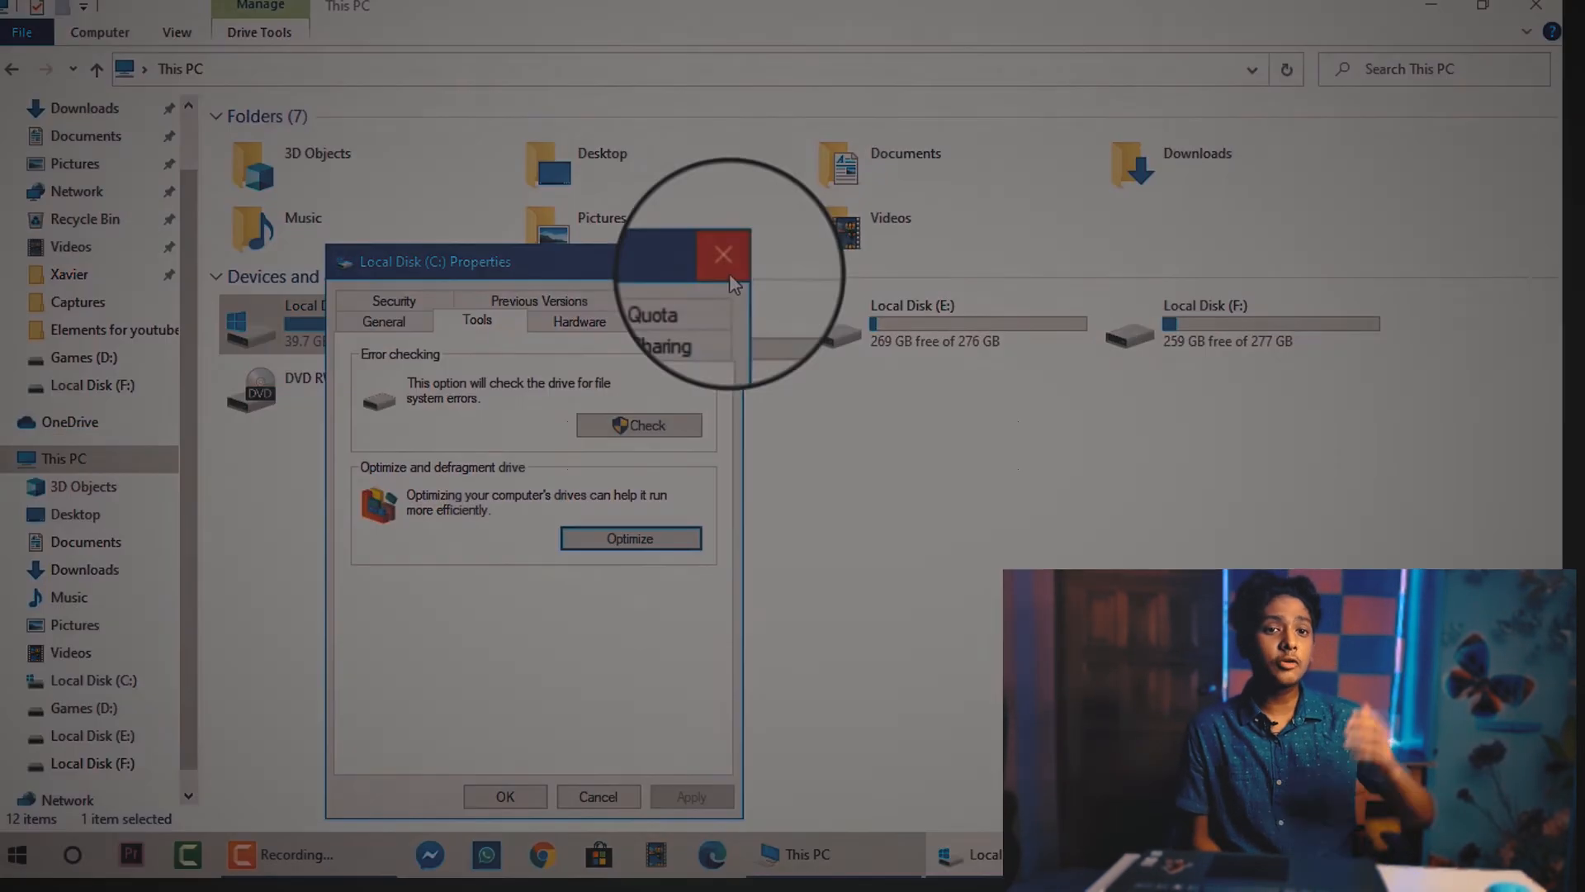
left_click(723, 256)
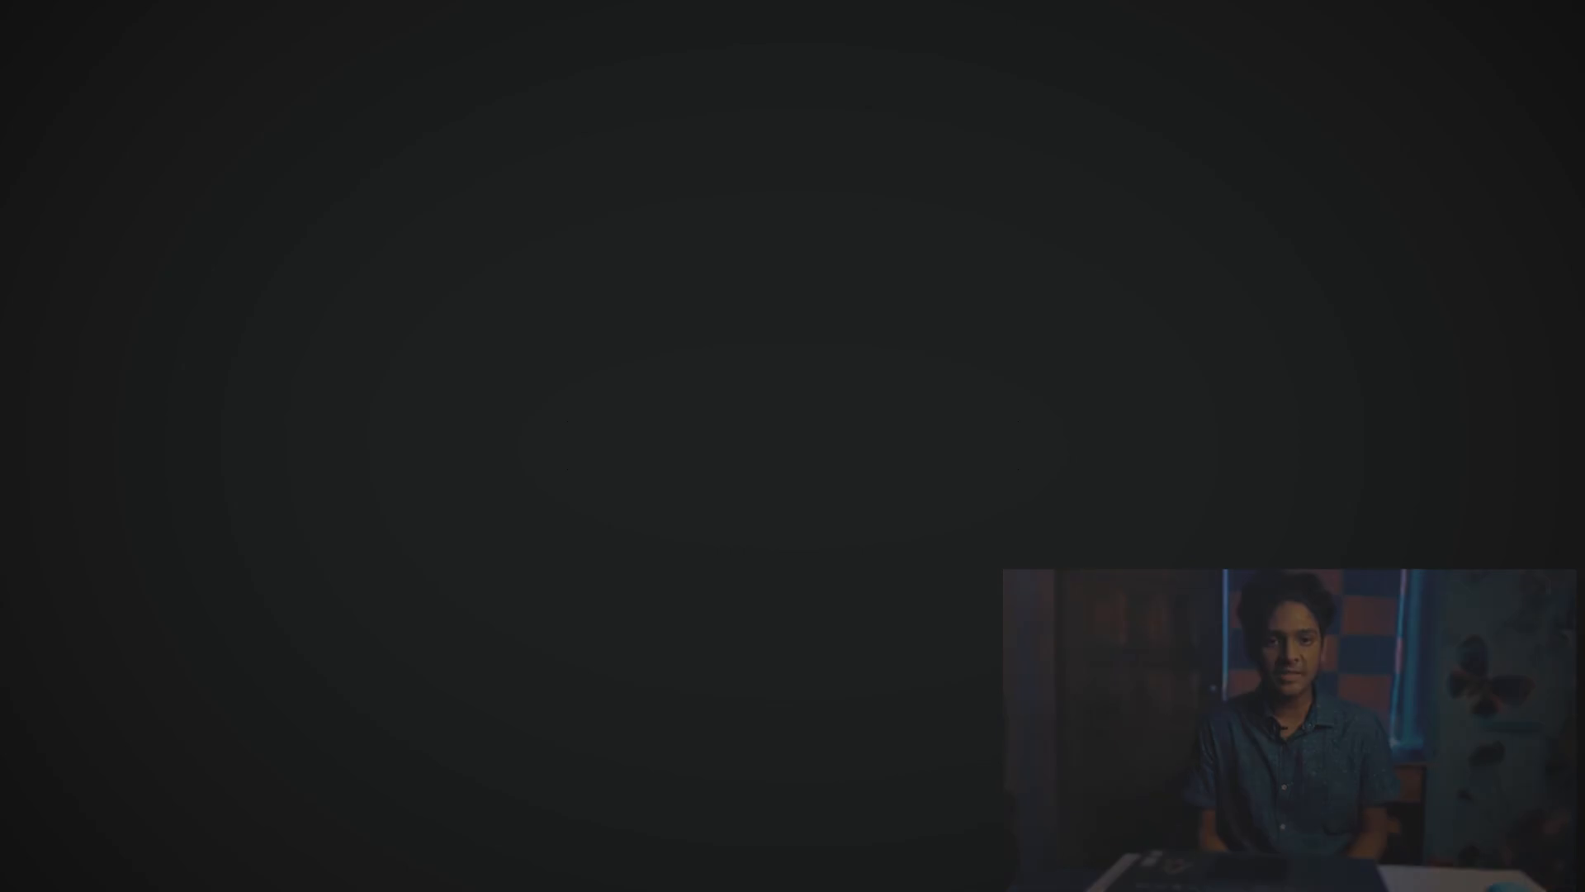